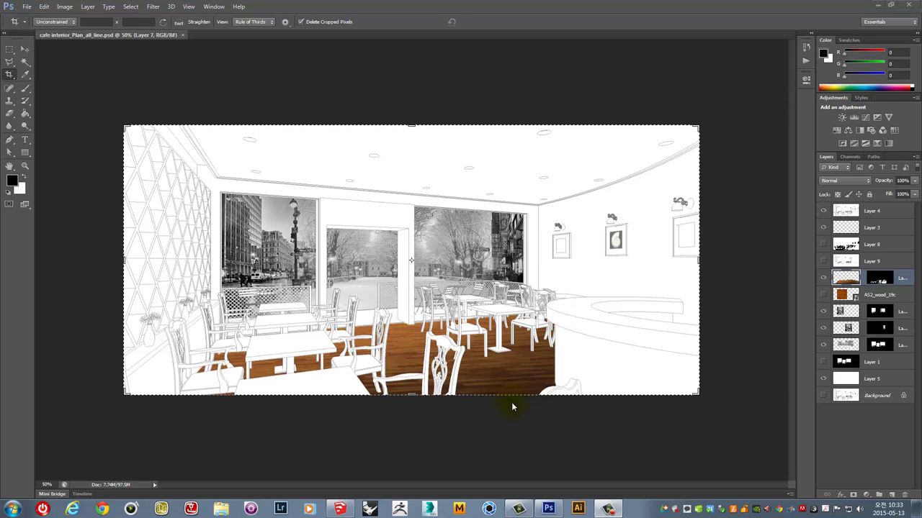
Bring up the SketchUp cafe model, orbit briefly, and restore the Scene 1 camera
{"action": "left_click", "coordinate": [423, 306]}
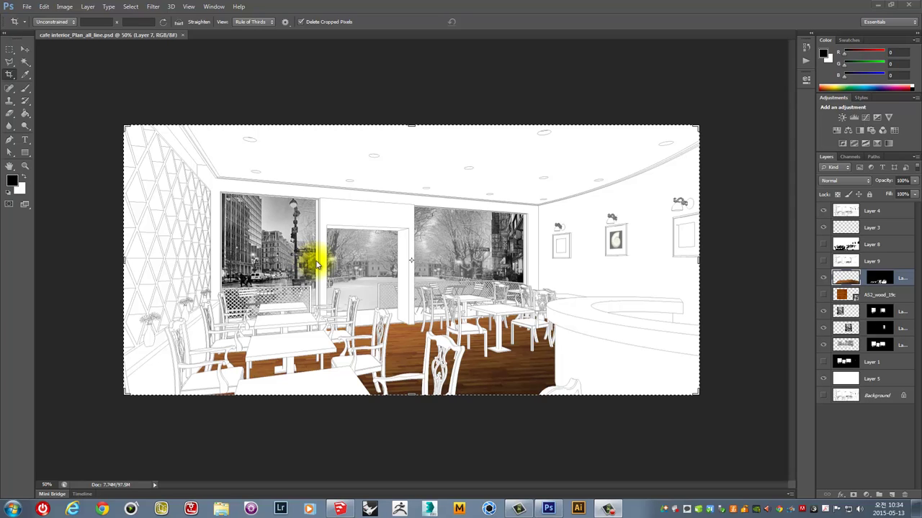
{"action": "left_click", "coordinate": [340, 510]}
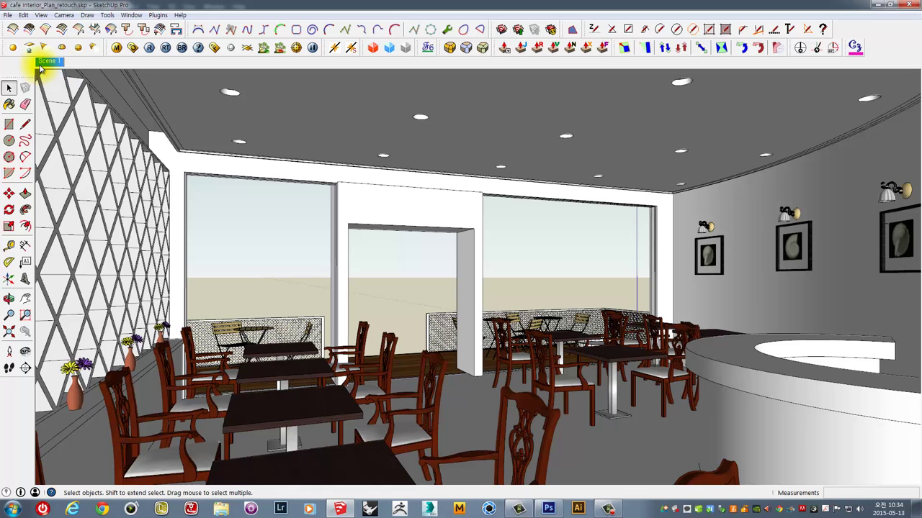
{"action": "key", "text": "o"}
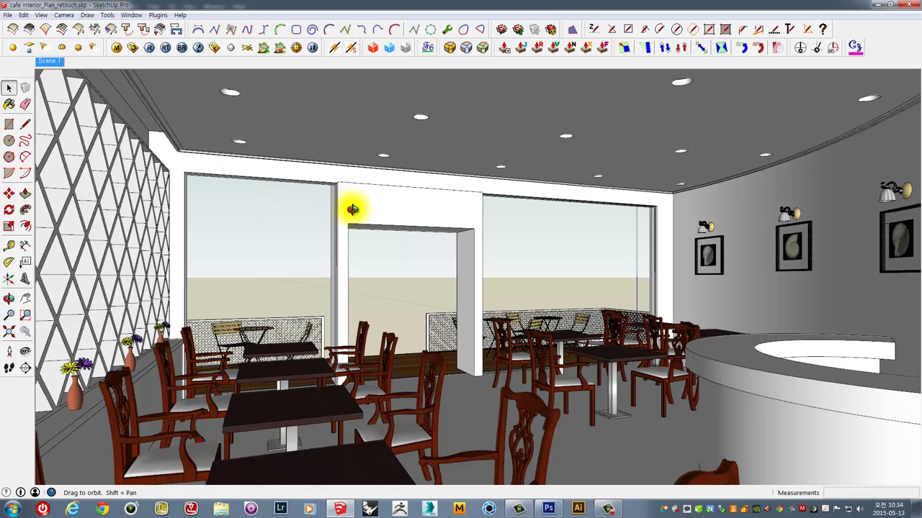
{"action": "mouse_move", "coordinate": [352, 209]}
{"action": "left_mouse_down"}
{"action": "mouse_move", "coordinate": [263, 191]}
{"action": "mouse_move", "coordinate": [331, 206]}
{"action": "left_mouse_up"}
{"action": "key", "text": "space"}
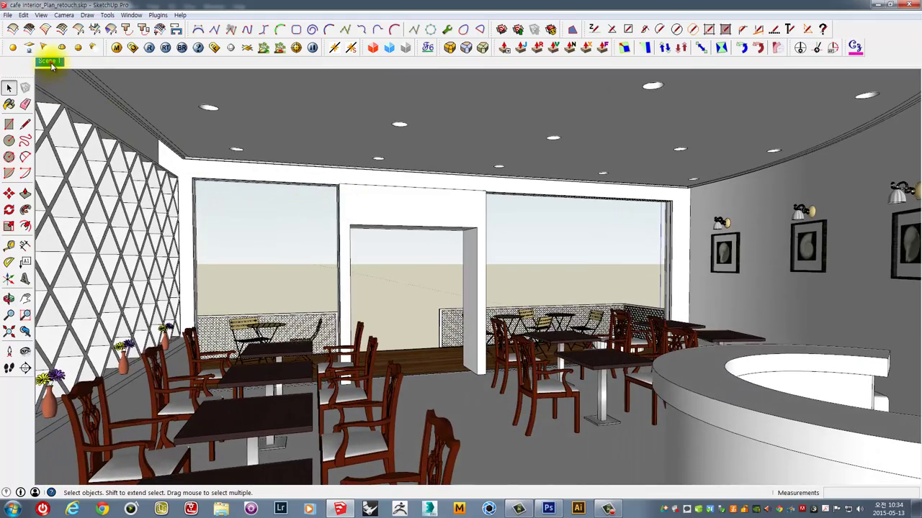
{"action": "left_click", "coordinate": [49, 61]}
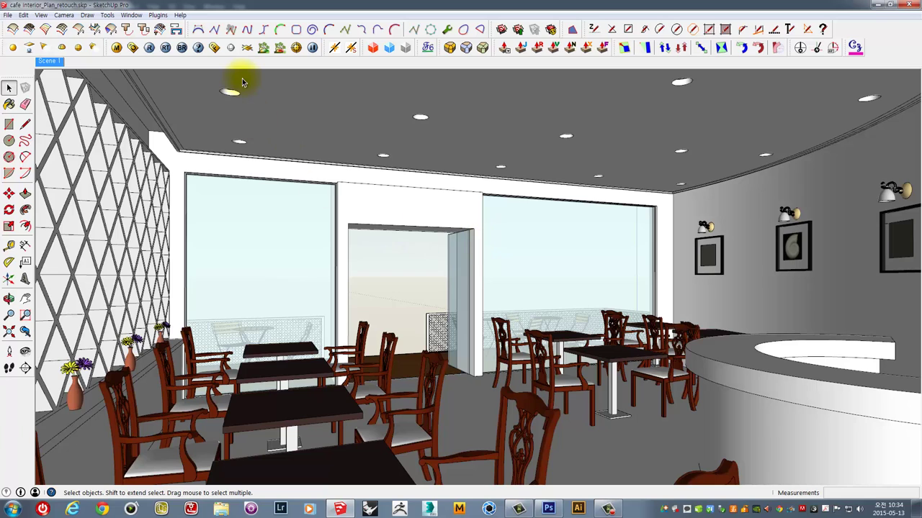
Show the Layers panel via Window > Layers and nudge it up and left
{"action": "left_click", "coordinate": [131, 15]}
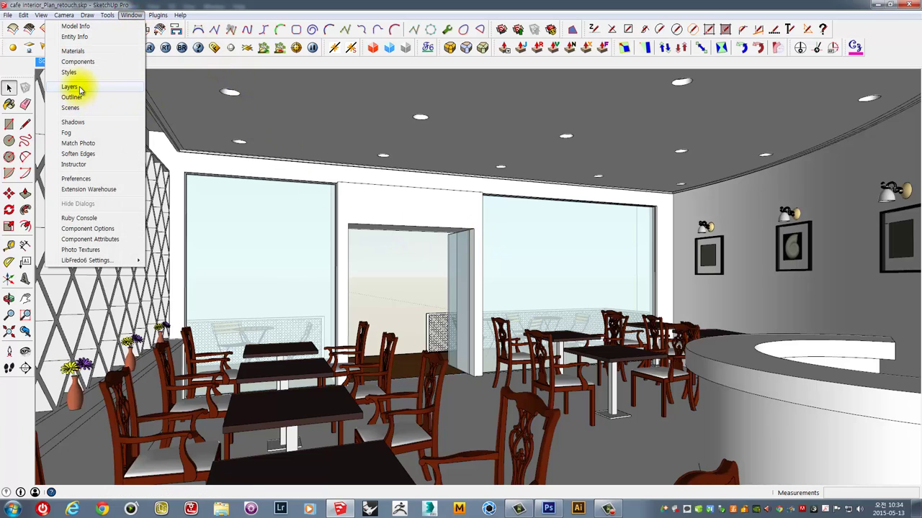
{"action": "left_click", "coordinate": [69, 86]}
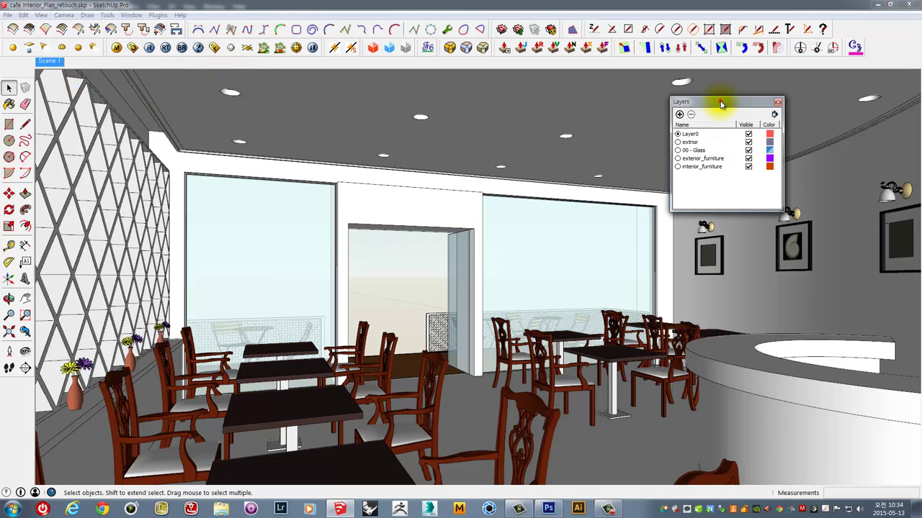
{"action": "left_click_drag", "start_coordinate": [720, 101], "coordinate": [702, 92]}
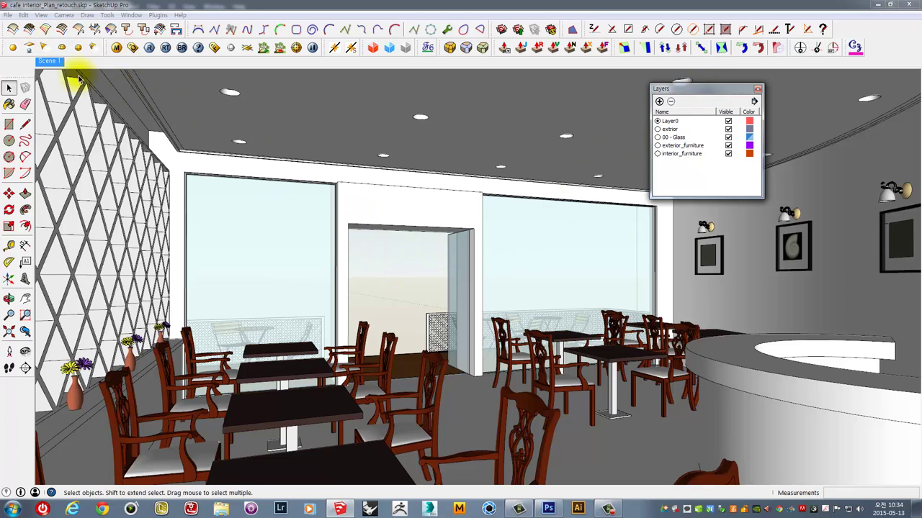
Open File > Save A Copy As, then cancel without saving
{"action": "left_click", "coordinate": [7, 14]}
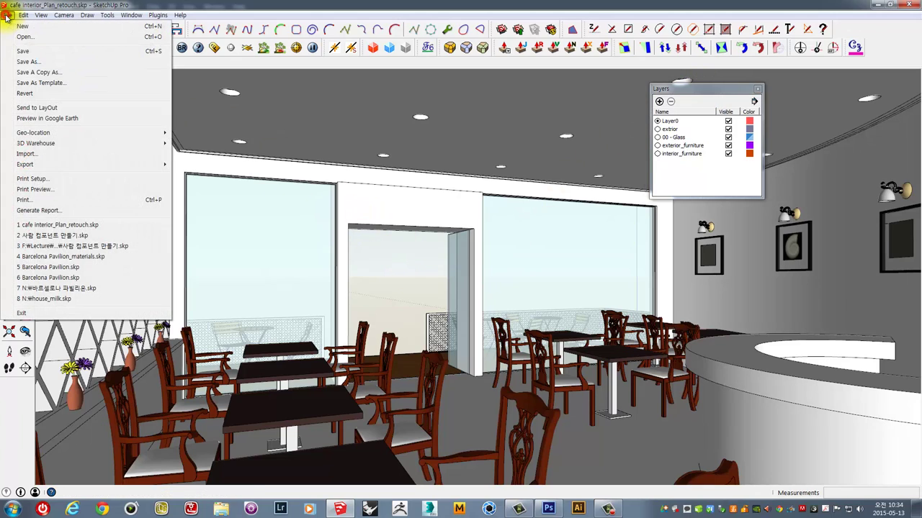
{"action": "left_click", "coordinate": [26, 61]}
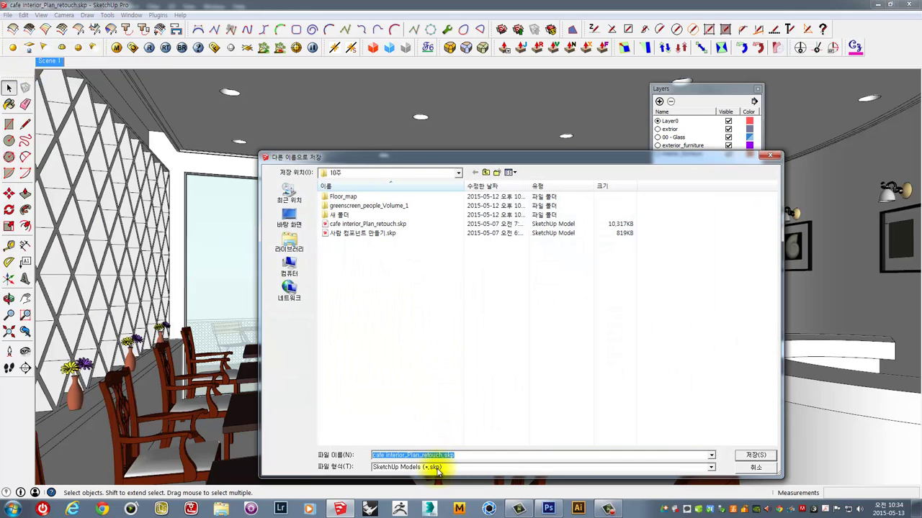
{"action": "left_click", "coordinate": [756, 469]}
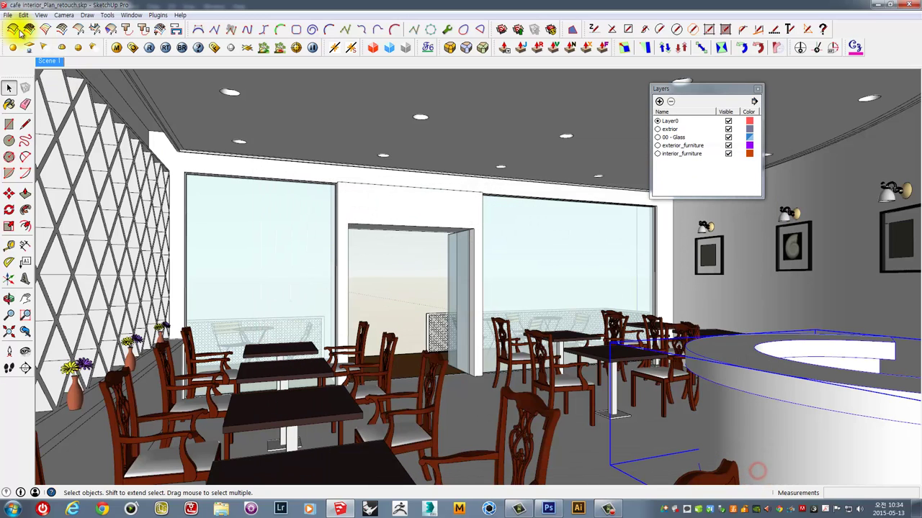
Start a 2D Graphic export and target a new folder created inside 10주
{"action": "left_click", "coordinate": [8, 14]}
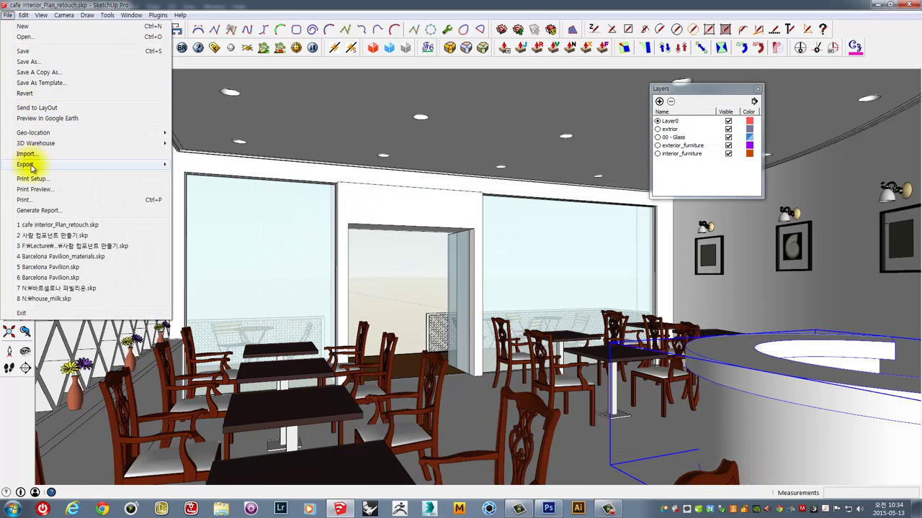
{"action": "mouse_move", "coordinate": [26, 164]}
{"action": "left_click", "coordinate": [202, 177]}
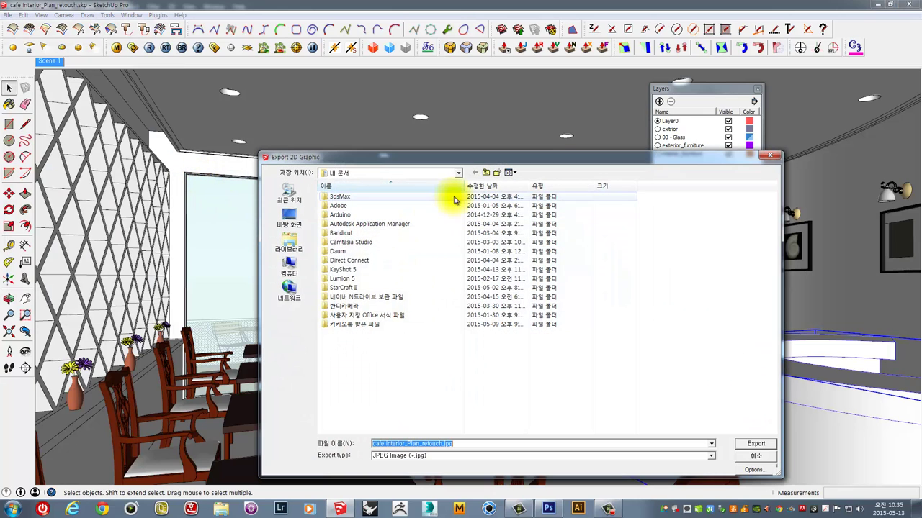
{"action": "left_click", "coordinate": [289, 216]}
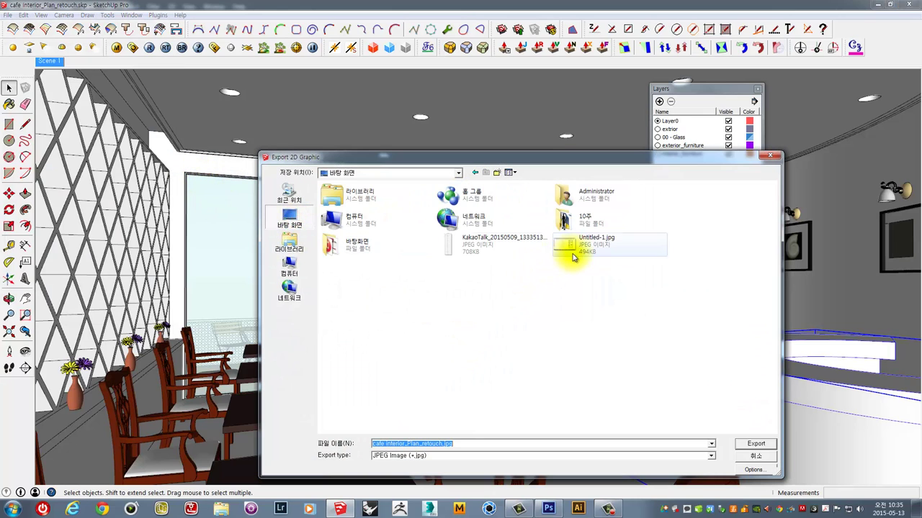
{"action": "double_click", "coordinate": [565, 210]}
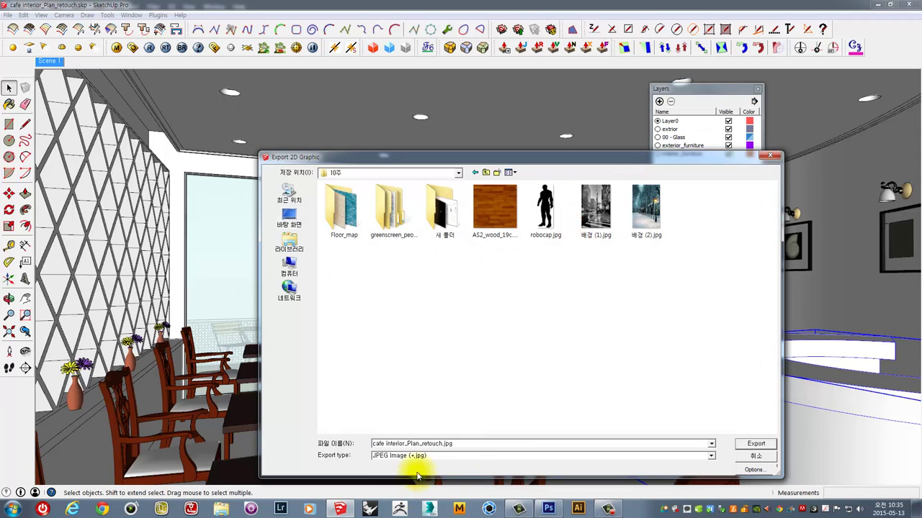
{"action": "right_click", "coordinate": [477, 312]}
{"action": "left_click", "coordinate": [418, 320]}
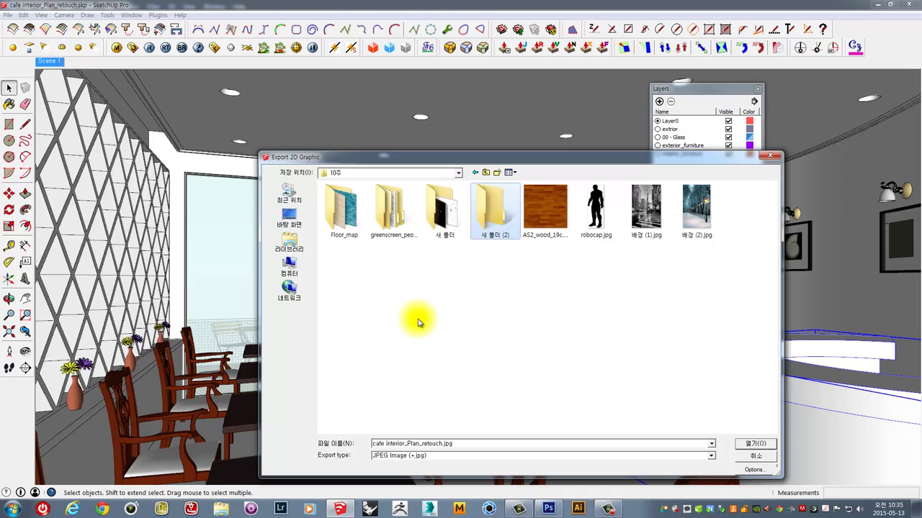
{"action": "double_click", "coordinate": [492, 216]}
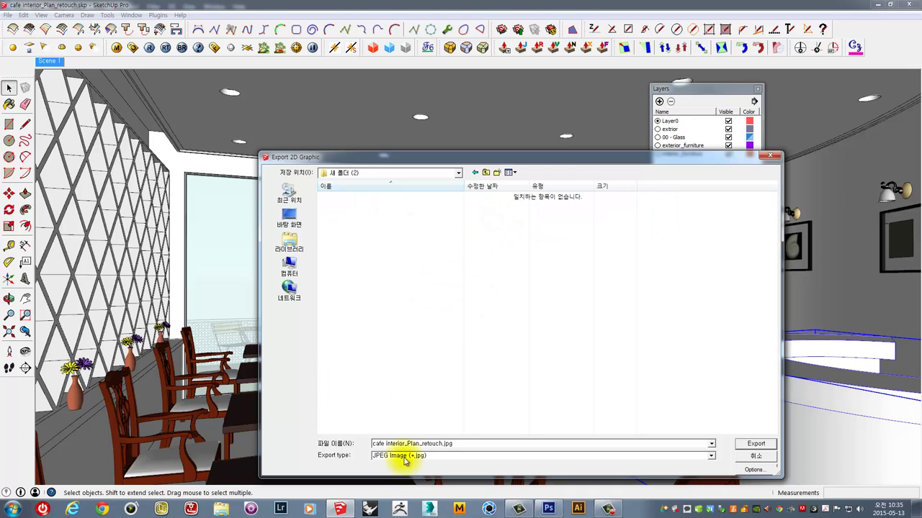
Set JPG options to 2400 × 1127 and export cafe interior_Plan_retouch.jpg
{"action": "left_click", "coordinate": [748, 469]}
{"action": "left_click_drag", "start_coordinate": [471, 247], "coordinate": [439, 223]}
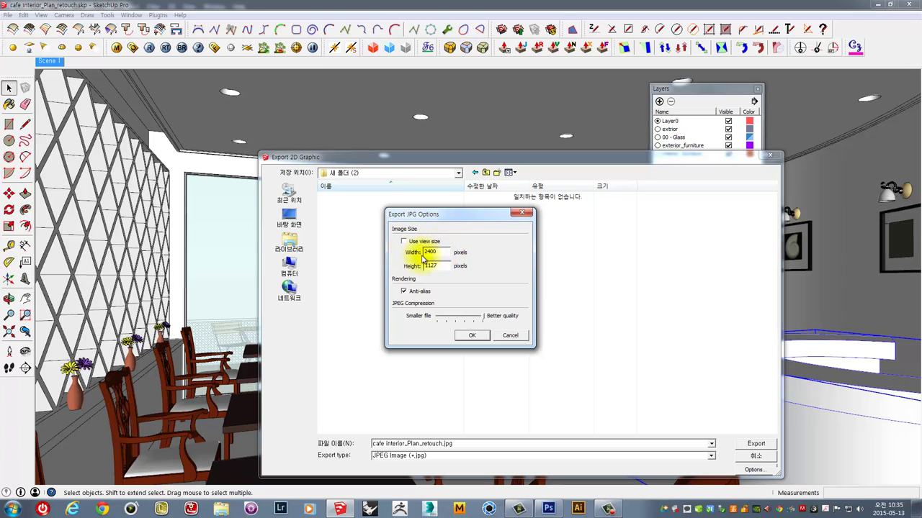
{"action": "left_click_drag", "start_coordinate": [442, 252], "coordinate": [393, 251]}
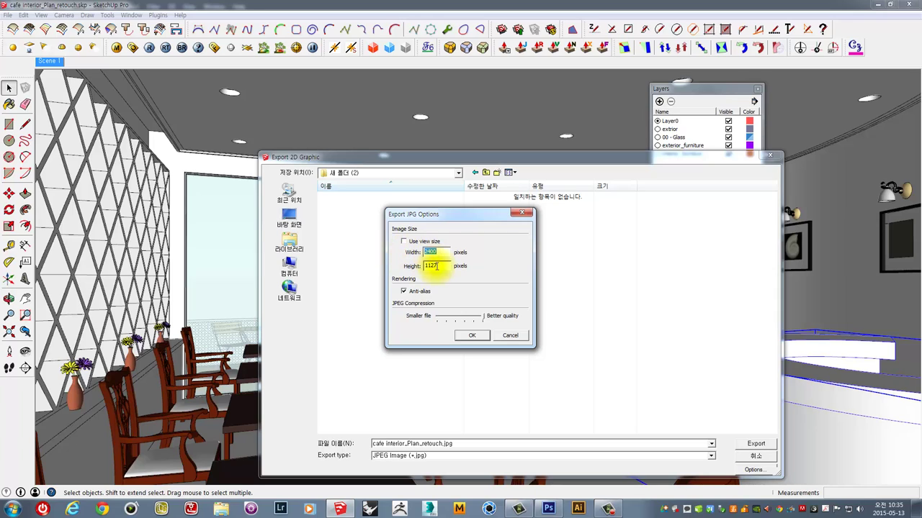
{"action": "mouse_move", "coordinate": [447, 266]}
{"action": "left_mouse_down"}
{"action": "mouse_move", "coordinate": [418, 269]}
{"action": "mouse_move", "coordinate": [412, 253]}
{"action": "left_mouse_up"}
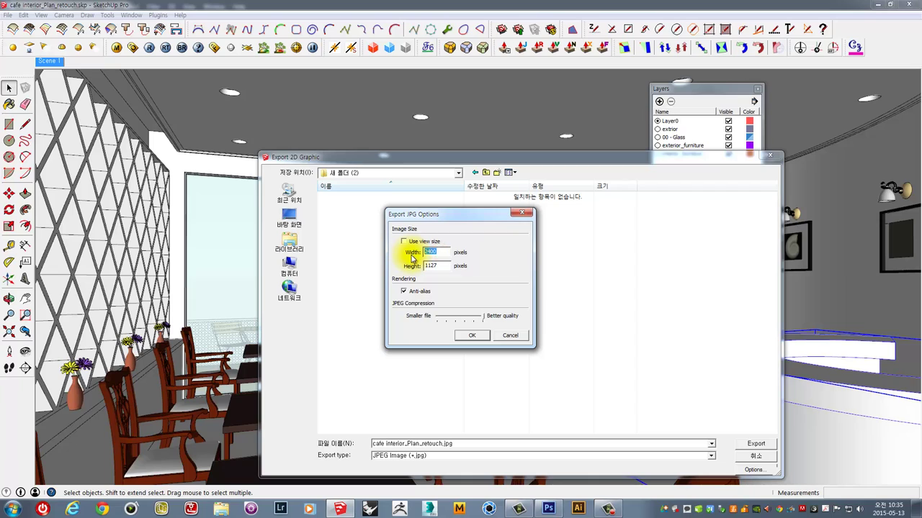
{"action": "double_click", "coordinate": [439, 266]}
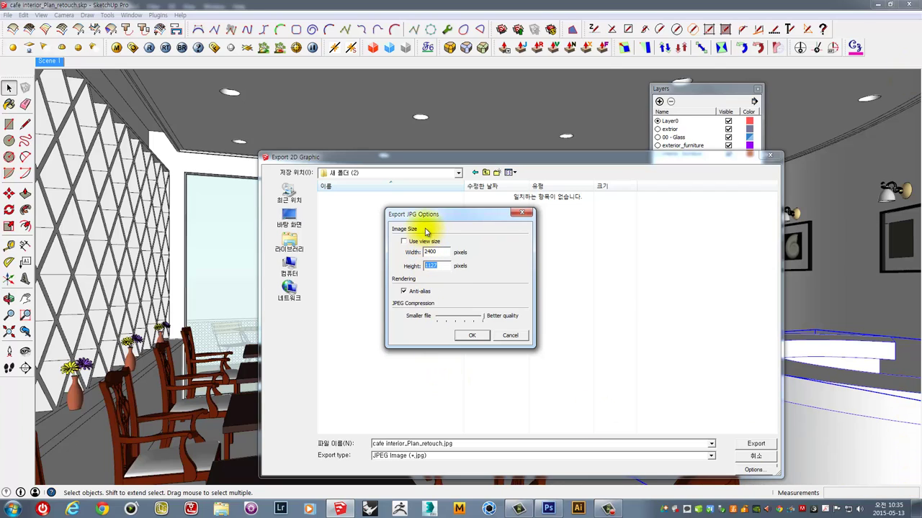
{"action": "left_click_drag", "start_coordinate": [443, 214], "coordinate": [463, 179]}
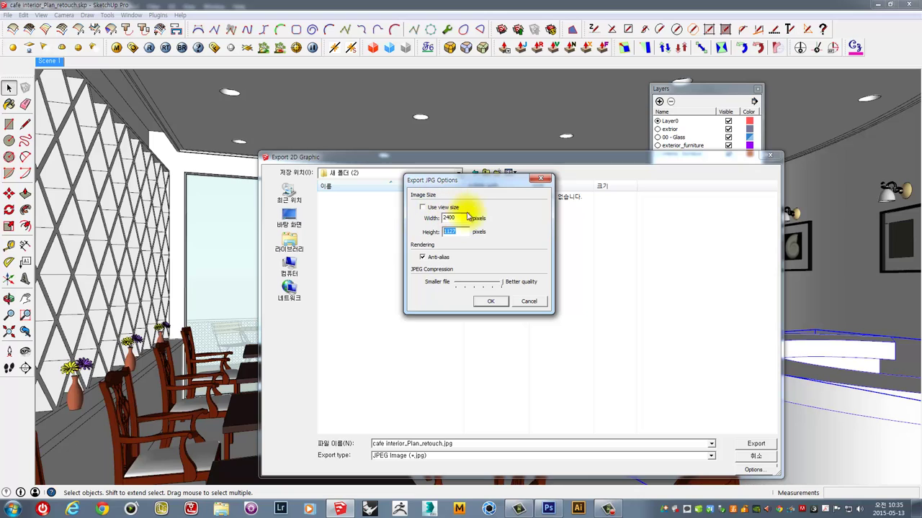
{"action": "left_click", "coordinate": [491, 301]}
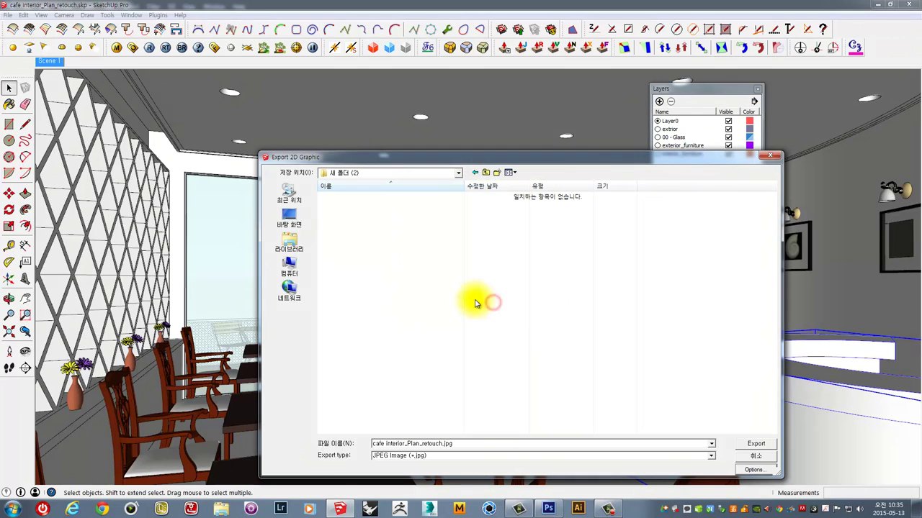
{"action": "left_click", "coordinate": [756, 443]}
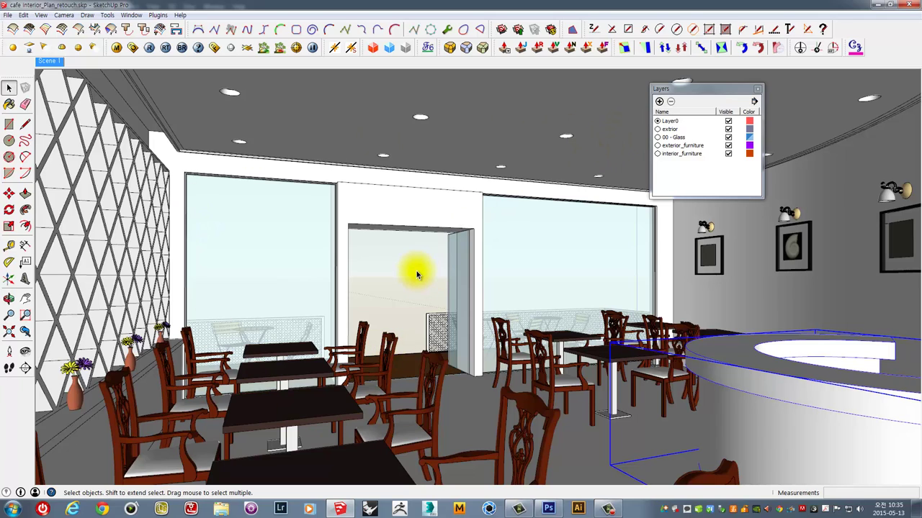
{"action": "left_click", "coordinate": [131, 15]}
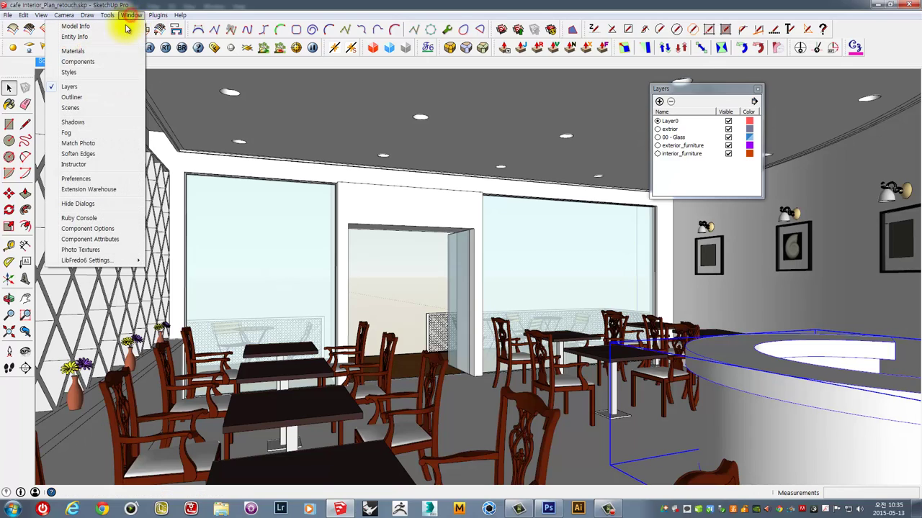
{"action": "left_click", "coordinate": [71, 73]}
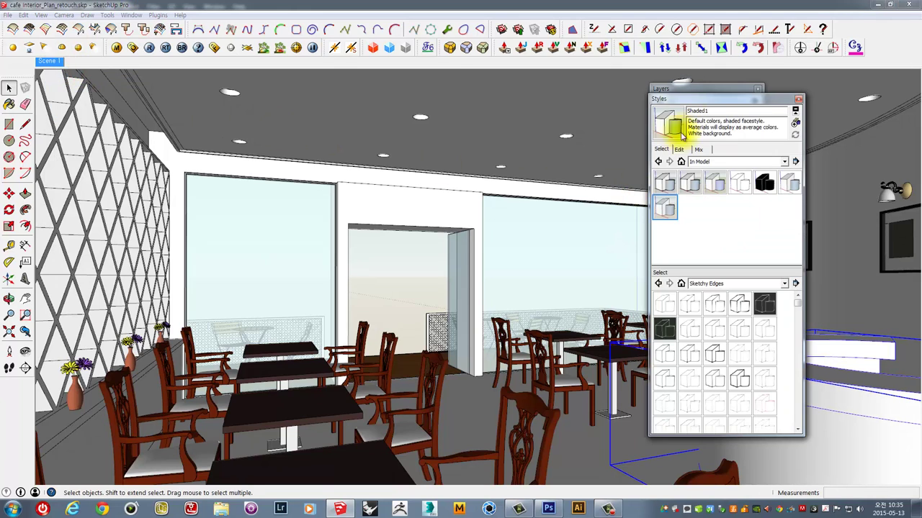
{"action": "left_click_drag", "start_coordinate": [723, 99], "coordinate": [518, 88]}
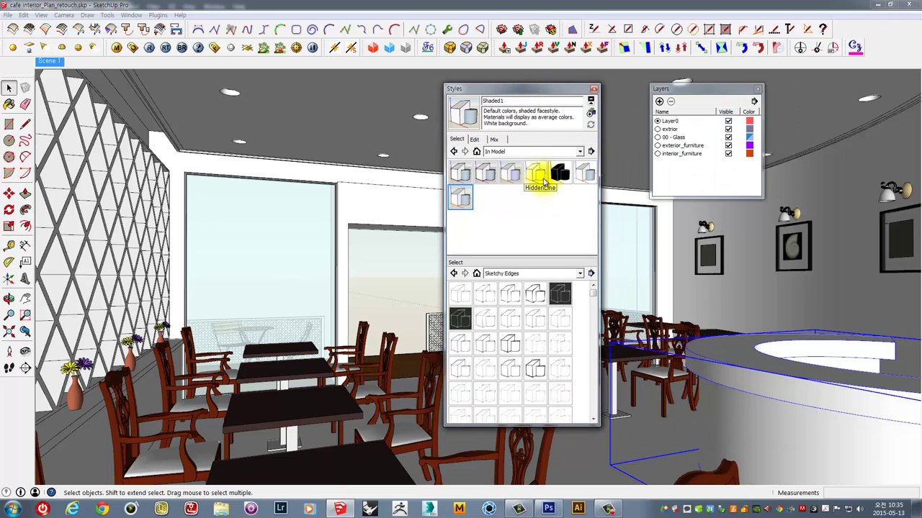
{"action": "left_click", "coordinate": [533, 175]}
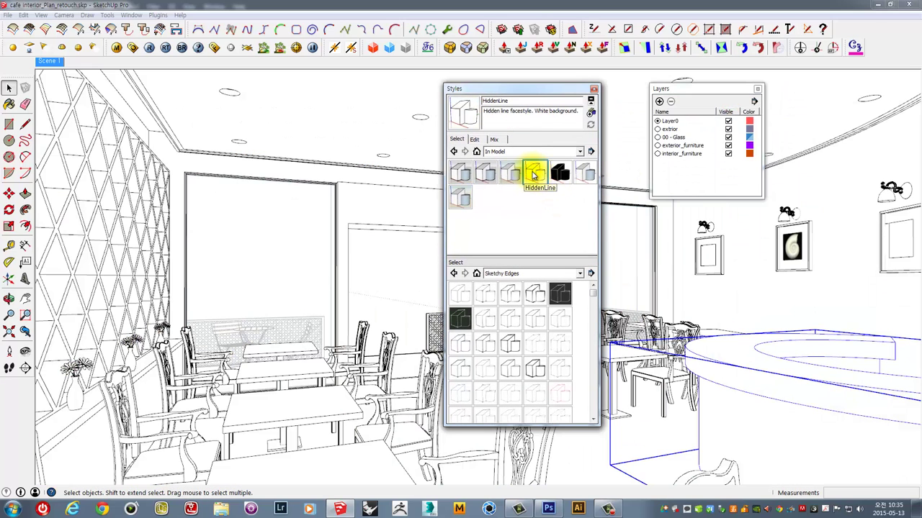
{"action": "left_click_drag", "start_coordinate": [522, 91], "coordinate": [793, 100]}
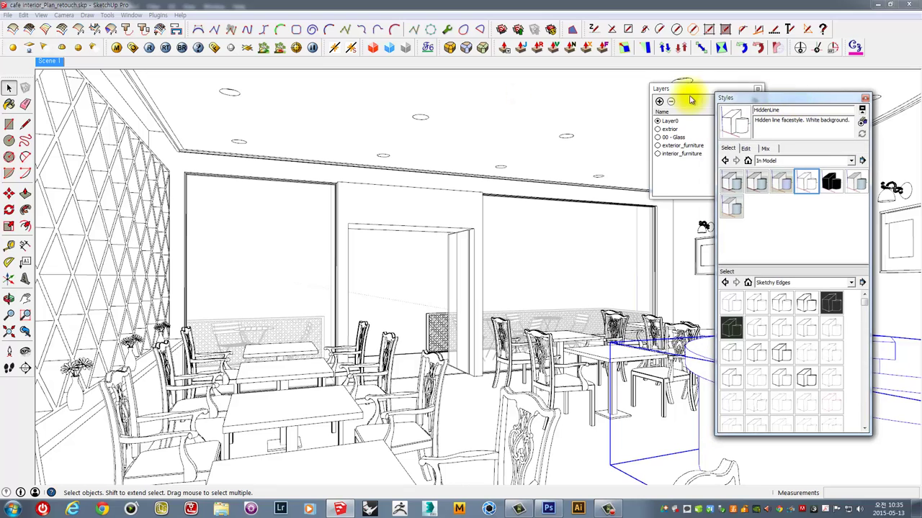
{"action": "left_click_drag", "start_coordinate": [689, 97], "coordinate": [597, 89]}
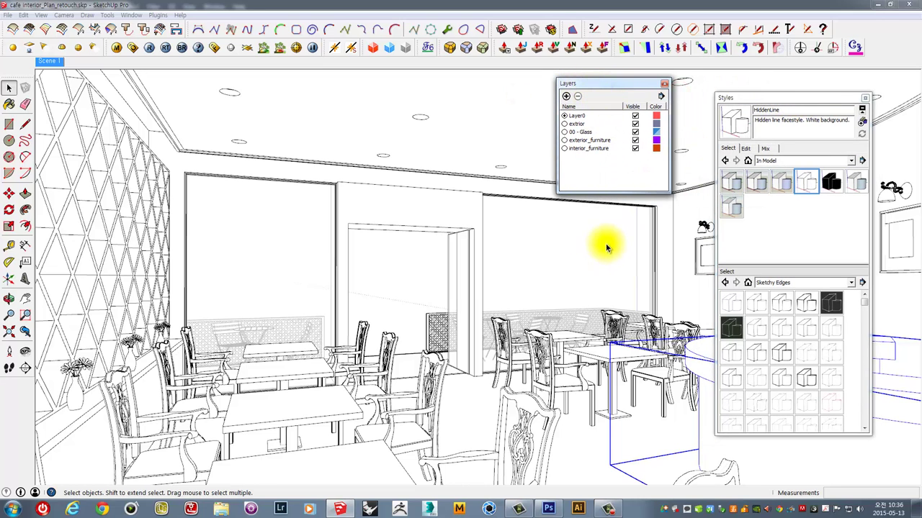
{"action": "left_click_drag", "start_coordinate": [773, 98], "coordinate": [451, 95]}
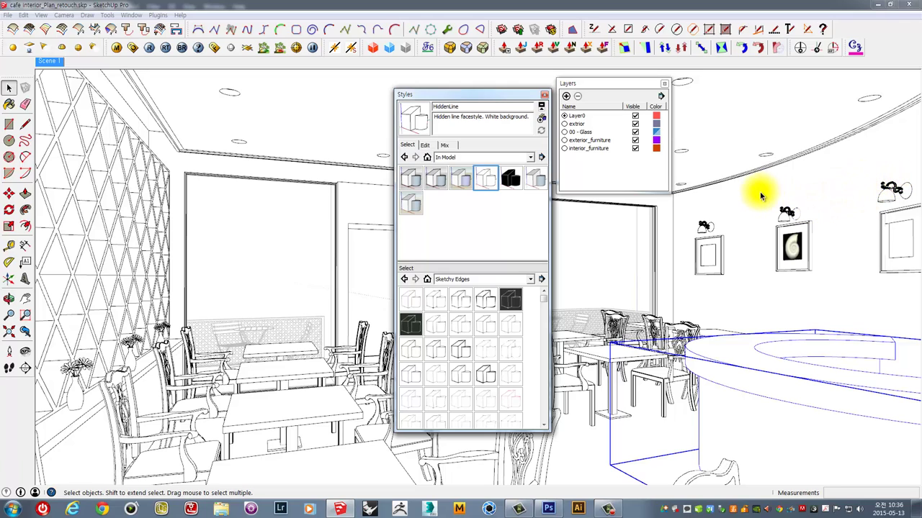
{"action": "scroll", "coordinate": [798, 206], "scroll_direction": "up", "scroll_amount": 2}
{"action": "scroll", "coordinate": [802, 212], "scroll_direction": "up", "scroll_amount": 2}
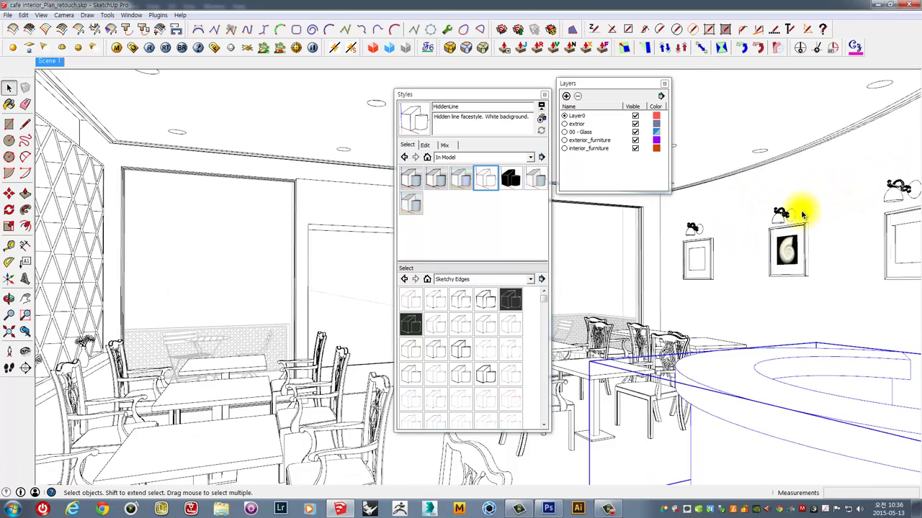
{"action": "scroll", "coordinate": [792, 207], "scroll_direction": "up", "scroll_amount": 2}
{"action": "scroll", "coordinate": [778, 208], "scroll_direction": "up", "scroll_amount": 2}
{"action": "scroll", "coordinate": [771, 206], "scroll_direction": "up", "scroll_amount": 2}
{"action": "scroll", "coordinate": [767, 212], "scroll_direction": "up", "scroll_amount": 2}
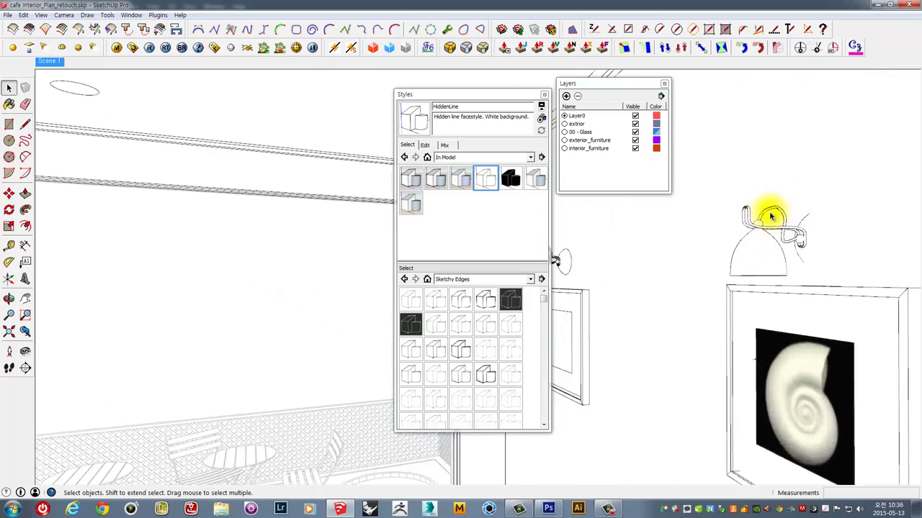
{"action": "scroll", "coordinate": [767, 212], "scroll_direction": "up", "scroll_amount": 2}
{"action": "scroll", "coordinate": [768, 211], "scroll_direction": "down", "scroll_amount": 2}
{"action": "scroll", "coordinate": [763, 205], "scroll_direction": "down", "scroll_amount": 2}
{"action": "scroll", "coordinate": [764, 208], "scroll_direction": "down", "scroll_amount": 2}
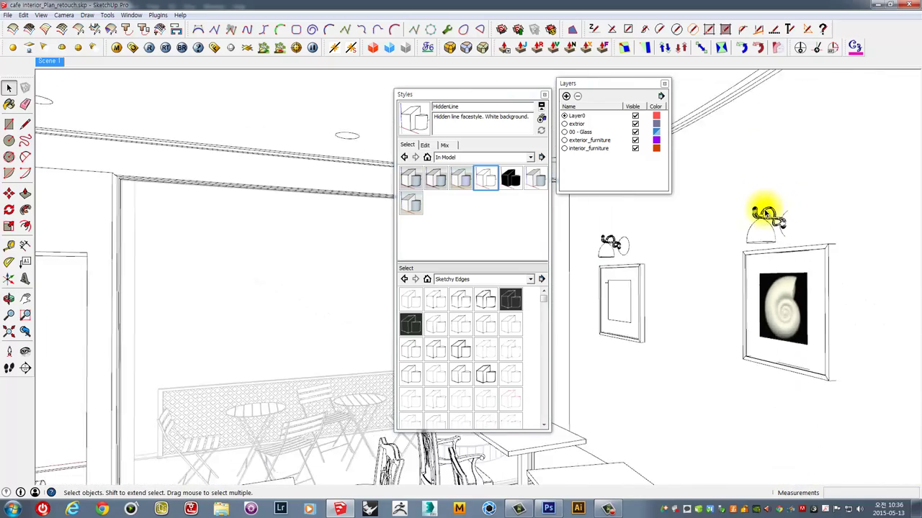
{"action": "scroll", "coordinate": [763, 210], "scroll_direction": "down", "scroll_amount": 2}
{"action": "scroll", "coordinate": [764, 208], "scroll_direction": "down", "scroll_amount": 2}
{"action": "scroll", "coordinate": [761, 210], "scroll_direction": "down", "scroll_amount": 2}
{"action": "scroll", "coordinate": [761, 214], "scroll_direction": "up", "scroll_amount": 2}
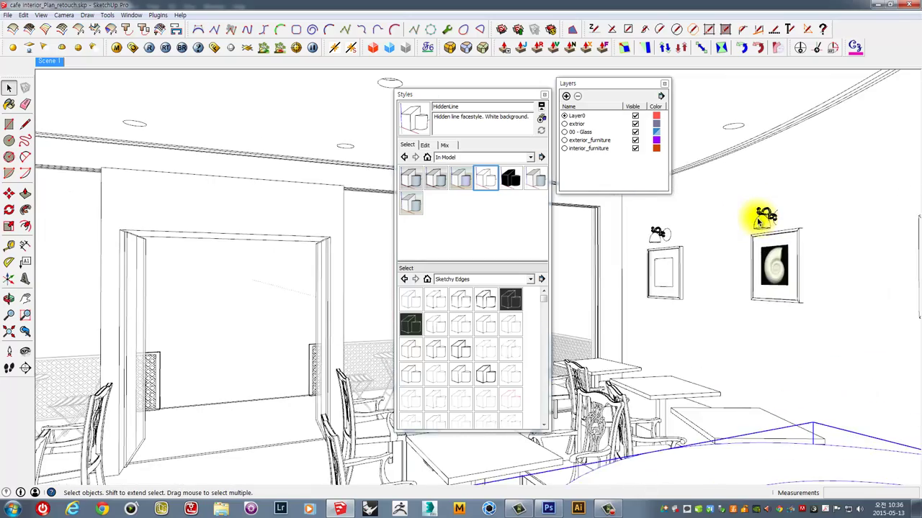
{"action": "scroll", "coordinate": [761, 219], "scroll_direction": "up", "scroll_amount": 3}
{"action": "scroll", "coordinate": [760, 224], "scroll_direction": "up", "scroll_amount": 2}
{"action": "scroll", "coordinate": [760, 224], "scroll_direction": "up", "scroll_amount": 2}
{"action": "scroll", "coordinate": [760, 222], "scroll_direction": "down", "scroll_amount": 2}
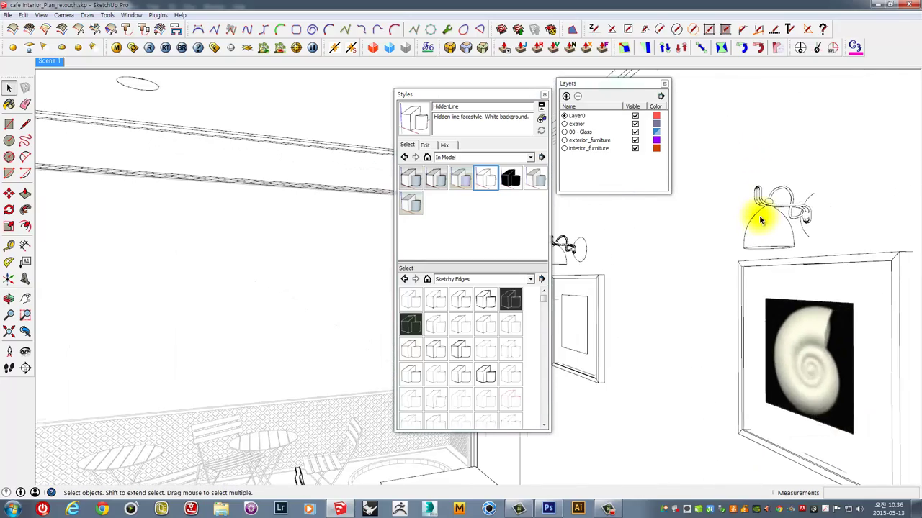
{"action": "scroll", "coordinate": [761, 220], "scroll_direction": "down", "scroll_amount": 2}
{"action": "scroll", "coordinate": [764, 216], "scroll_direction": "down", "scroll_amount": 3}
{"action": "scroll", "coordinate": [756, 220], "scroll_direction": "down", "scroll_amount": 3}
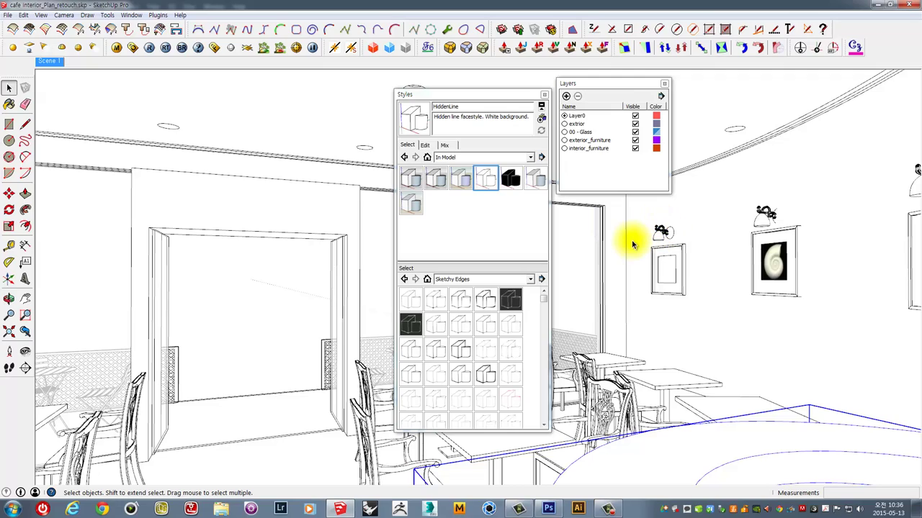
Restore the Scene 1 view and apply the HiddenLine style, checking its Edit settings
{"action": "left_click", "coordinate": [52, 61]}
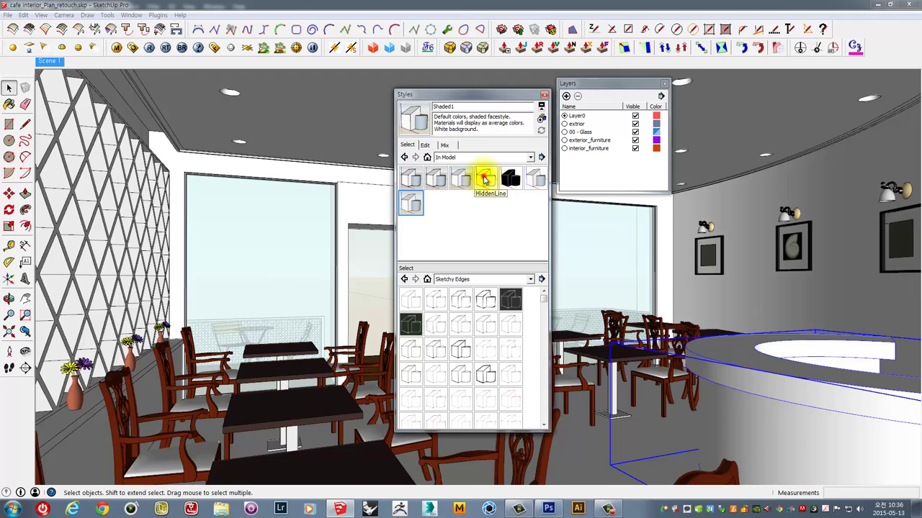
{"action": "left_click", "coordinate": [484, 180]}
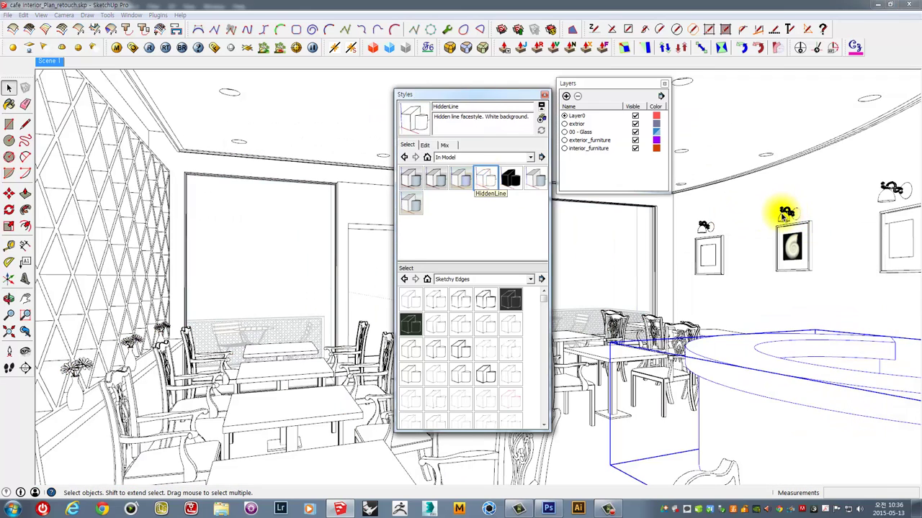
{"action": "left_click", "coordinate": [426, 146]}
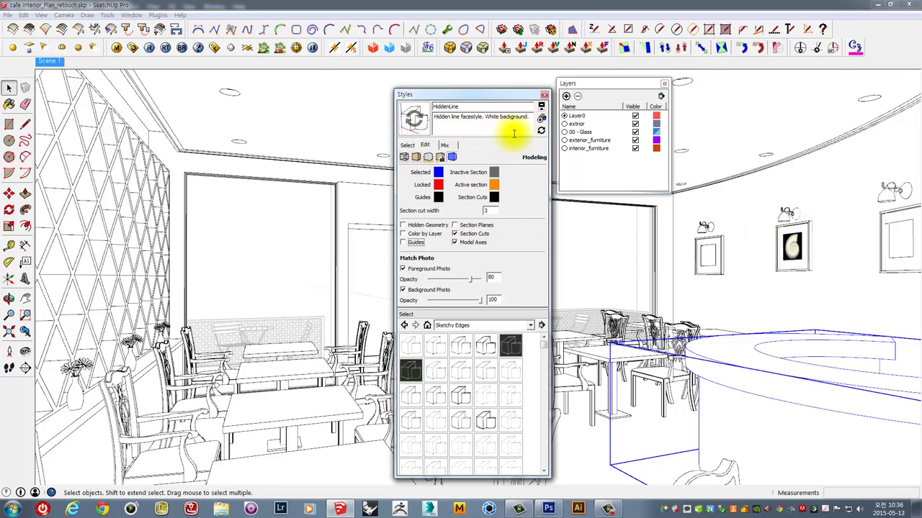
{"action": "left_click", "coordinate": [407, 145]}
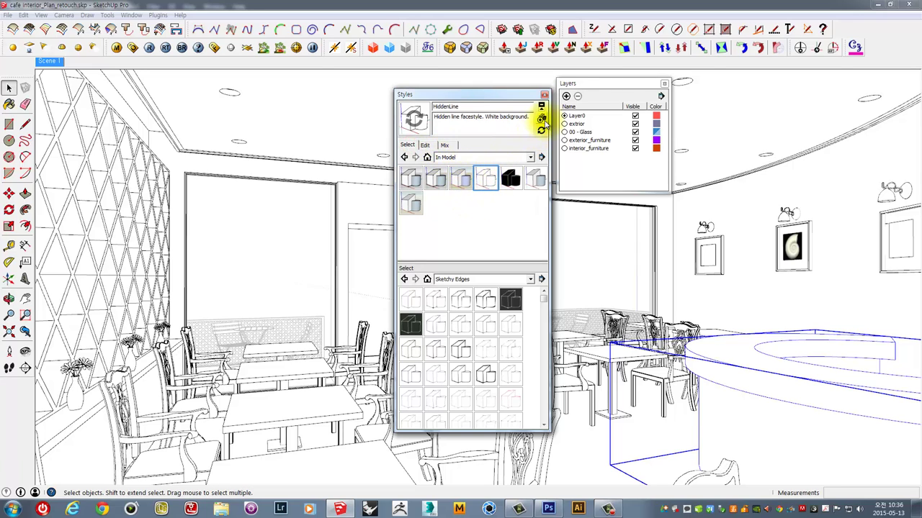
Save the look as new style HiddenLine2 and browse the Default Styles collection
{"action": "left_click", "coordinate": [542, 118]}
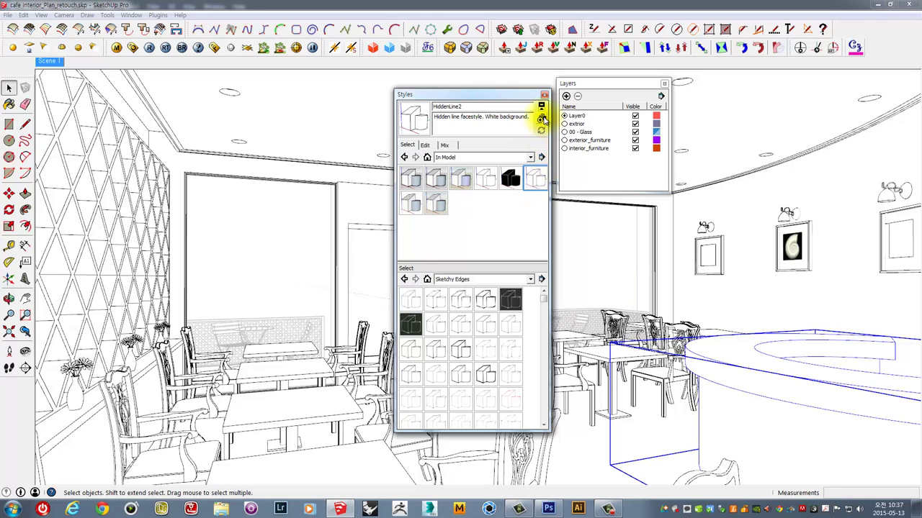
{"action": "left_click", "coordinate": [468, 281]}
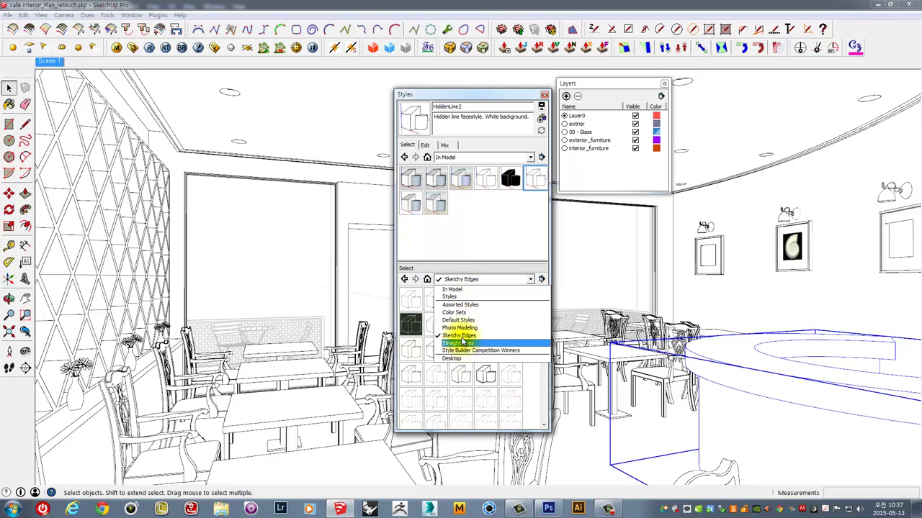
{"action": "left_click", "coordinate": [467, 320]}
{"action": "left_click", "coordinate": [535, 180]}
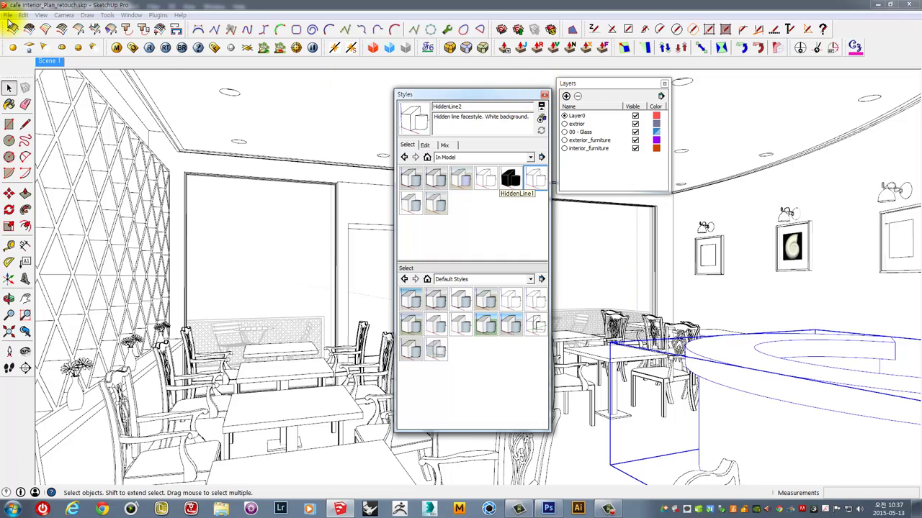
Start a 2D export named cafe interior_Plan_retouch_line.jpg and open its 2400 × 1127 JPG options
{"action": "left_click", "coordinate": [9, 16]}
{"action": "mouse_move", "coordinate": [25, 164]}
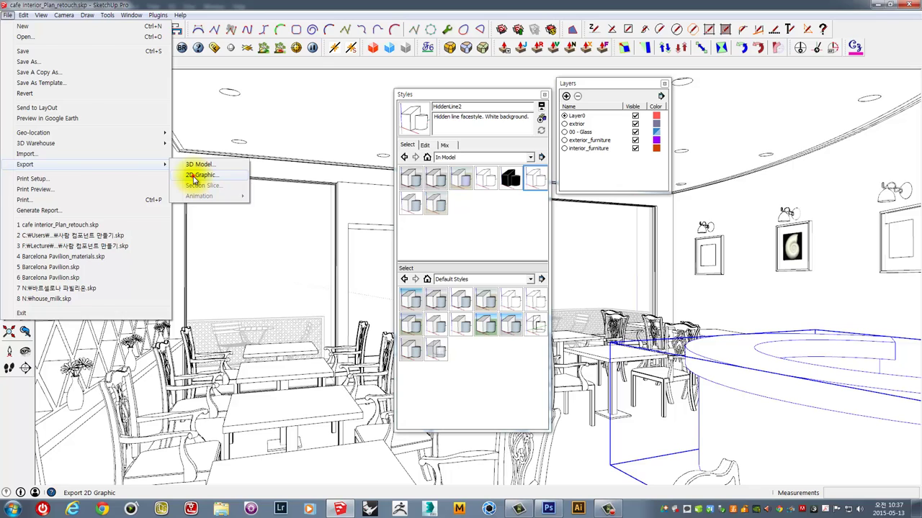
{"action": "left_click", "coordinate": [193, 178]}
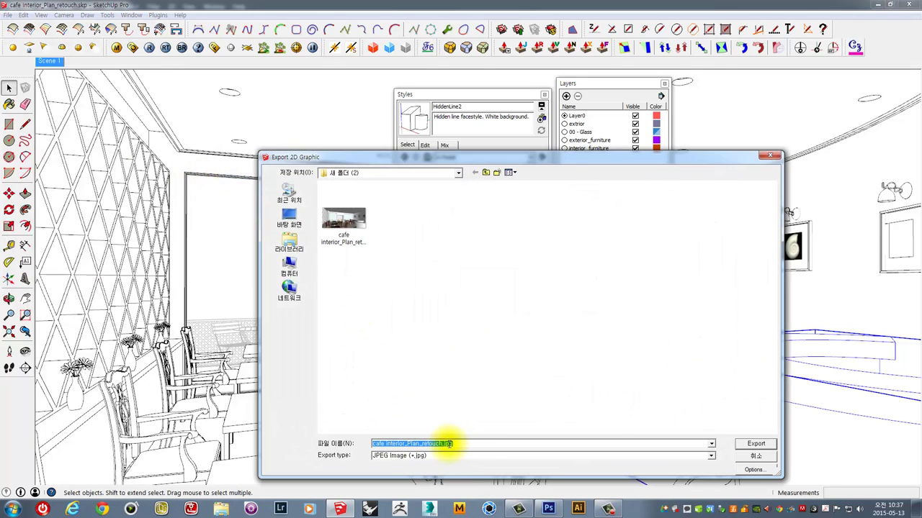
{"action": "left_click", "coordinate": [441, 443]}
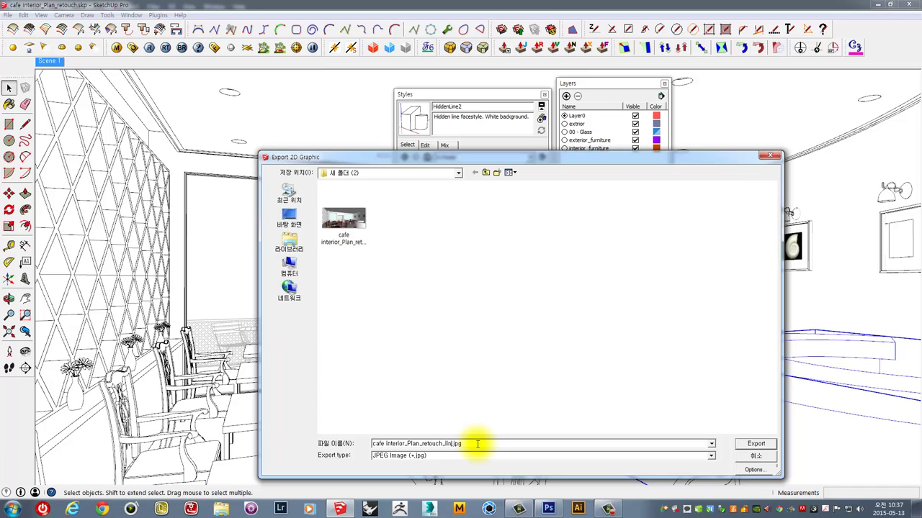
{"action": "type", "text": "e"}
{"action": "left_click", "coordinate": [753, 470]}
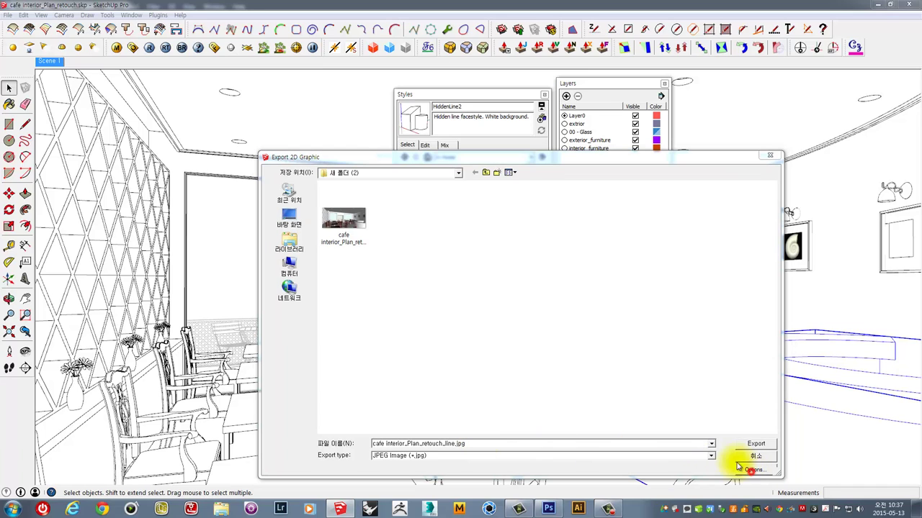
{"action": "key", "text": "Tab"}
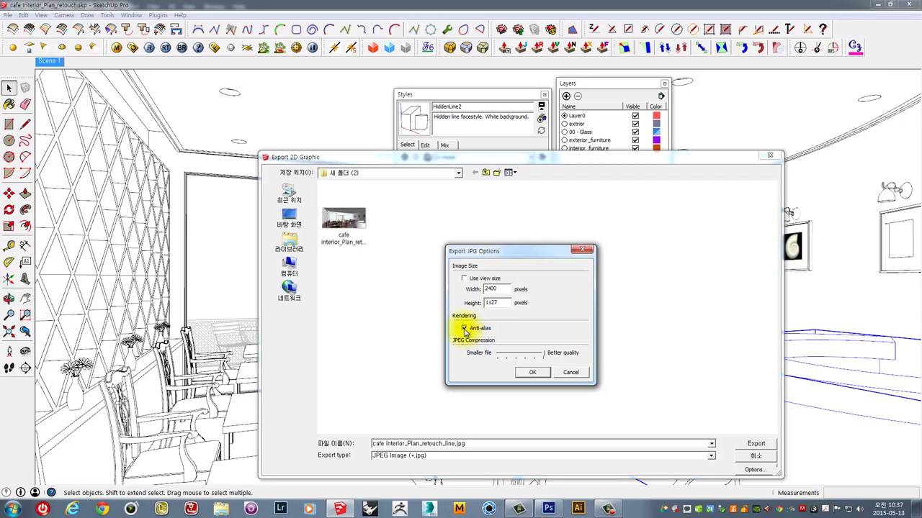
Uncheck Anti-alias in the JPG options and export cafe interior_Plan_retouch_line.jpg
{"action": "left_click_drag", "start_coordinate": [468, 250], "coordinate": [460, 178]}
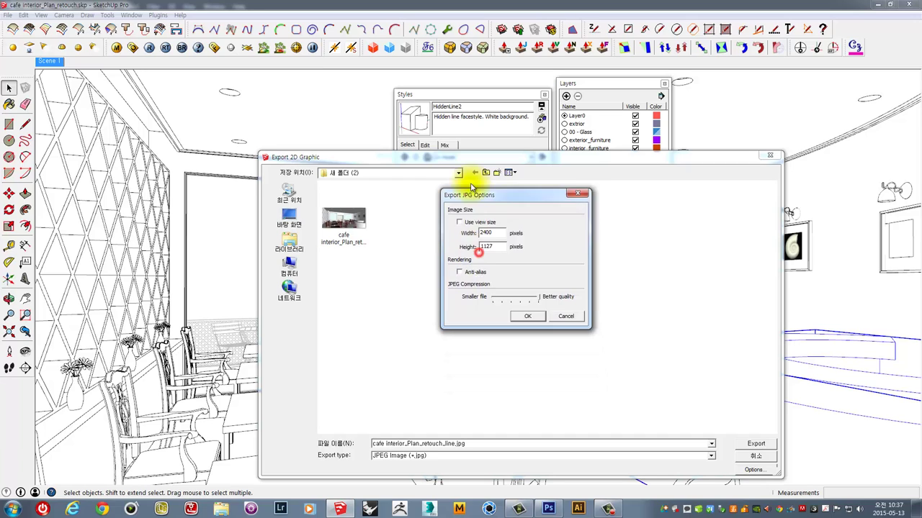
{"action": "left_click", "coordinate": [452, 255]}
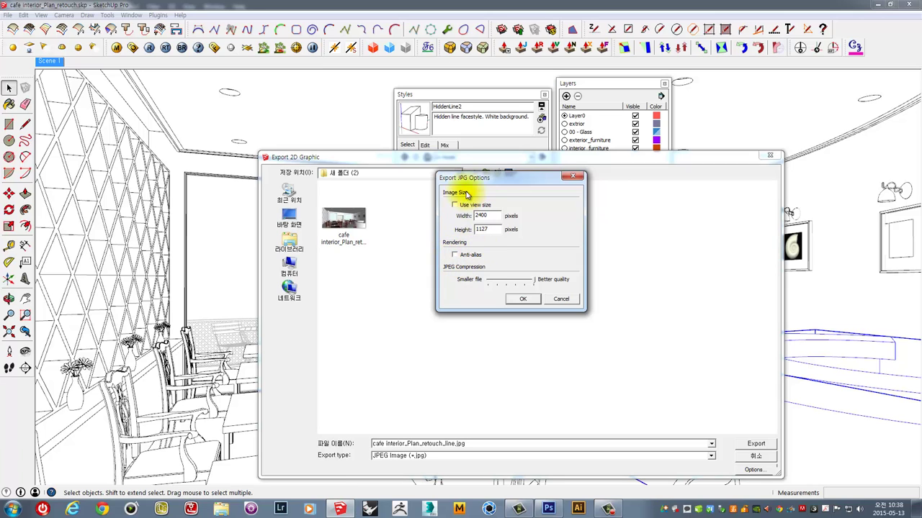
{"action": "left_click_drag", "start_coordinate": [473, 180], "coordinate": [143, 120]}
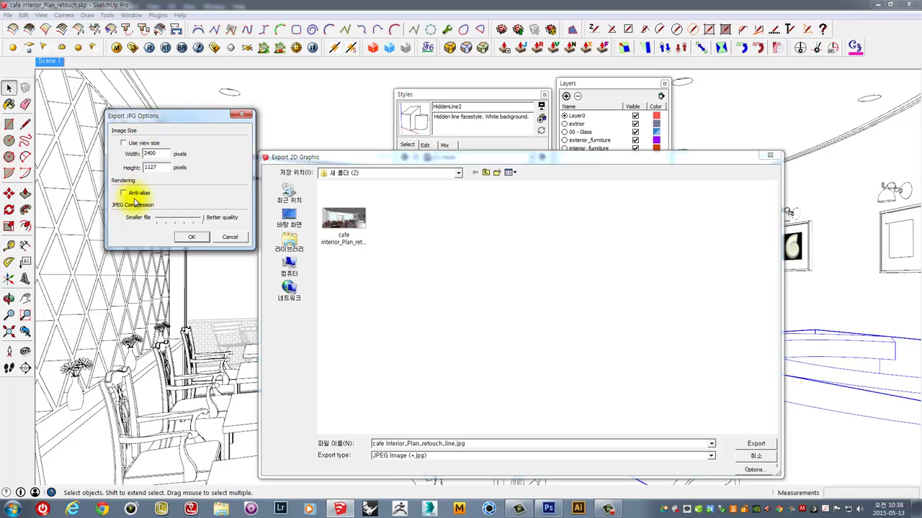
{"action": "left_click", "coordinate": [193, 238]}
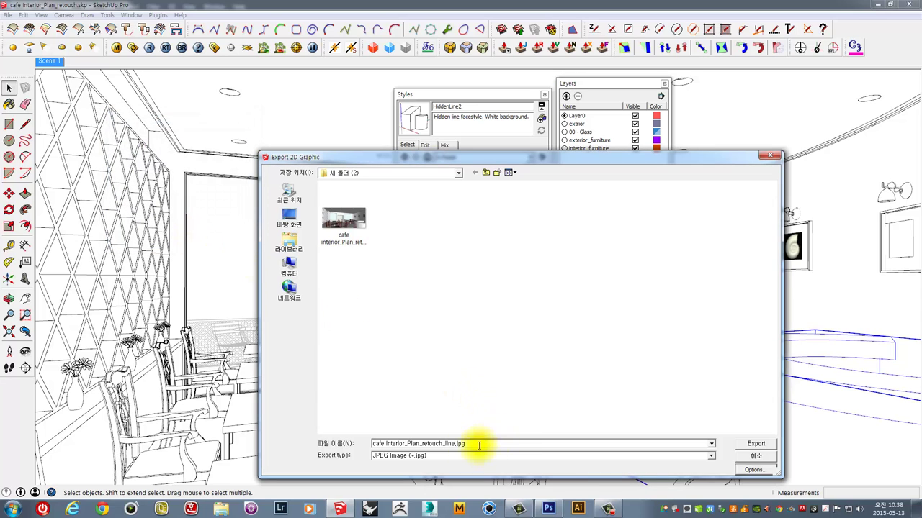
{"action": "left_click", "coordinate": [765, 447]}
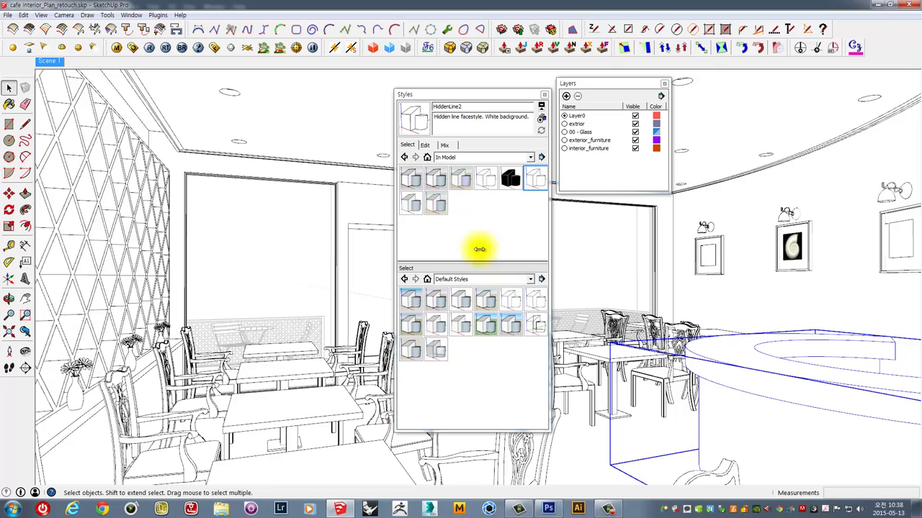
Start another 2D Graphic export with Anti-alias switched back on in the JPG options
{"action": "left_click", "coordinate": [8, 15]}
{"action": "mouse_move", "coordinate": [26, 164]}
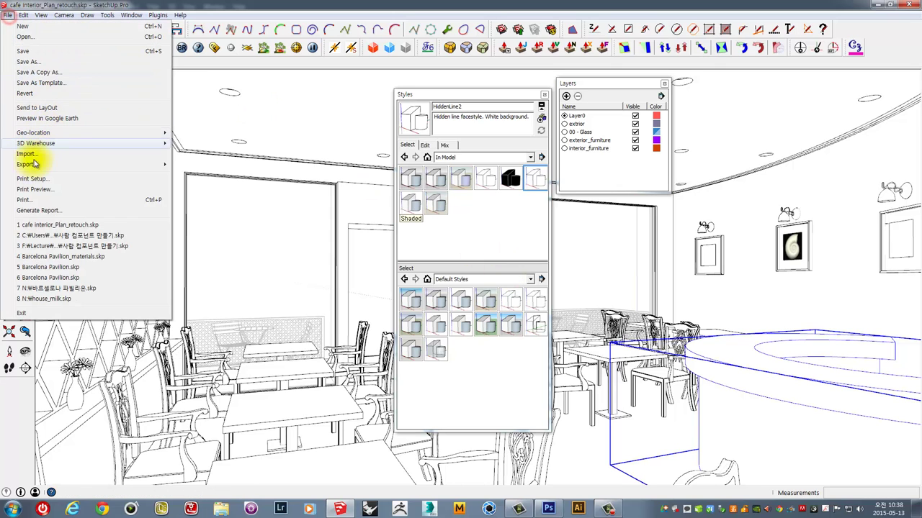
{"action": "left_click", "coordinate": [208, 177]}
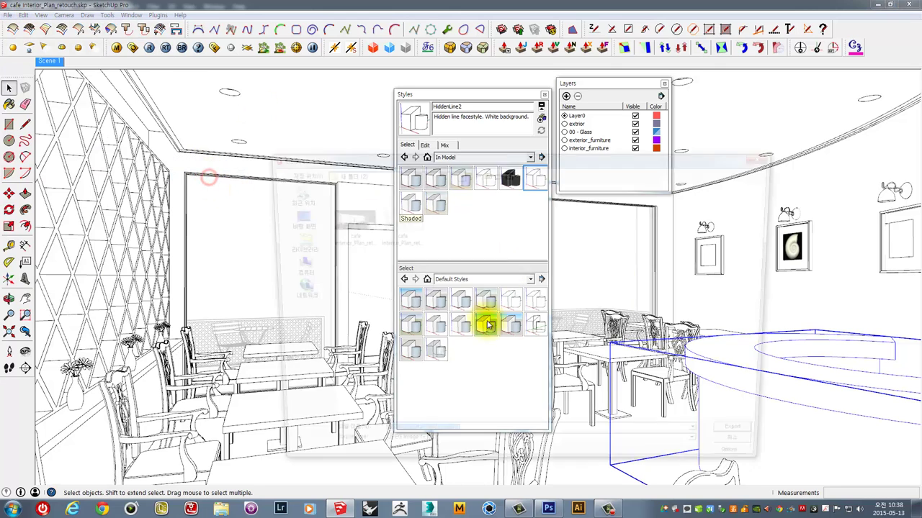
{"action": "left_click", "coordinate": [753, 469]}
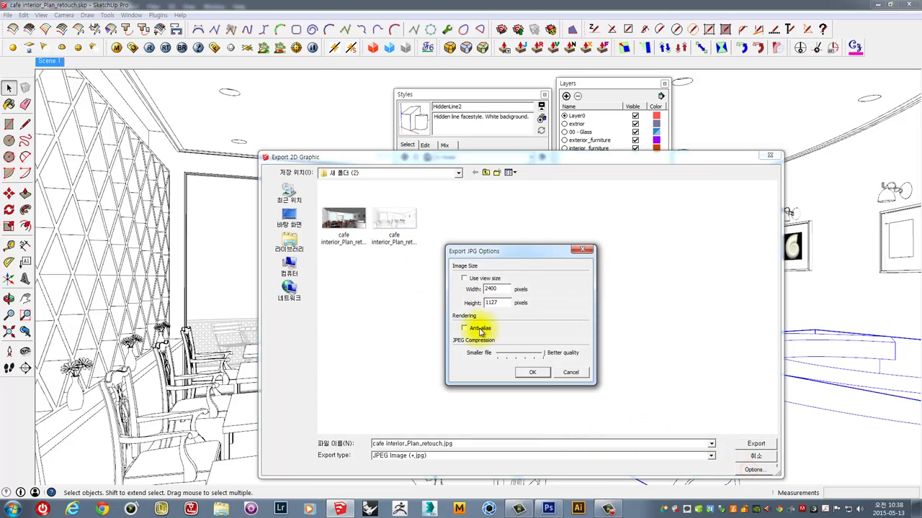
{"action": "left_click", "coordinate": [464, 327]}
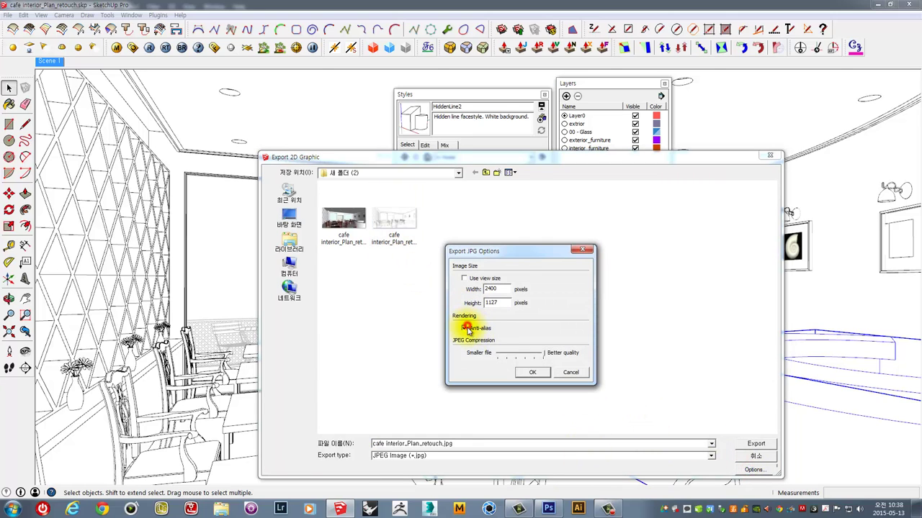
{"action": "left_click", "coordinate": [527, 373]}
Name the export after the _line file with _ani appended and export it
{"action": "left_click", "coordinate": [412, 238]}
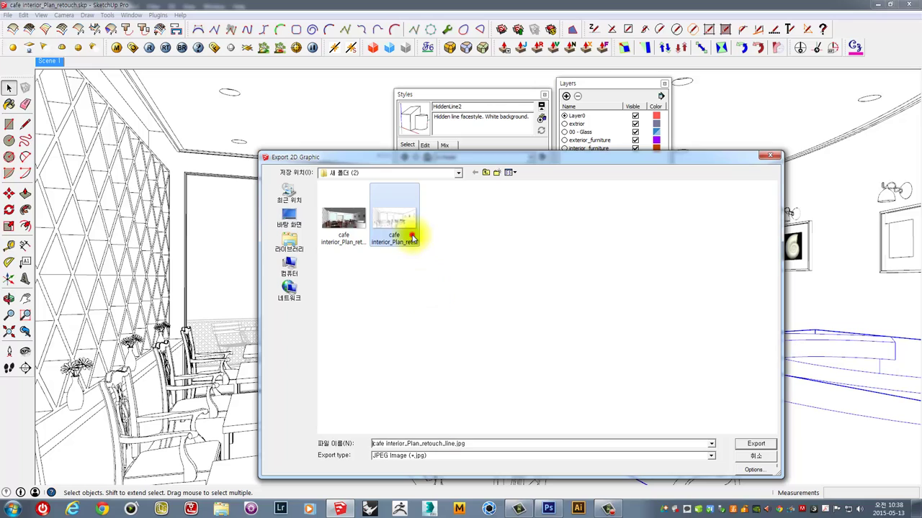
{"action": "left_click", "coordinate": [455, 445]}
{"action": "left_click", "coordinate": [456, 444]}
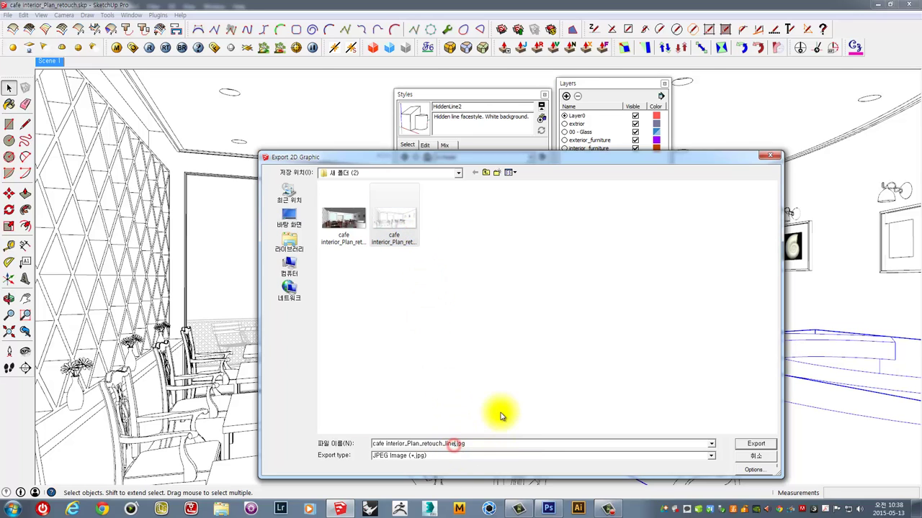
{"action": "type", "text": "_"}
{"action": "type", "text": "an"}
{"action": "type", "text": "i"}
{"action": "key", "text": "Return"}
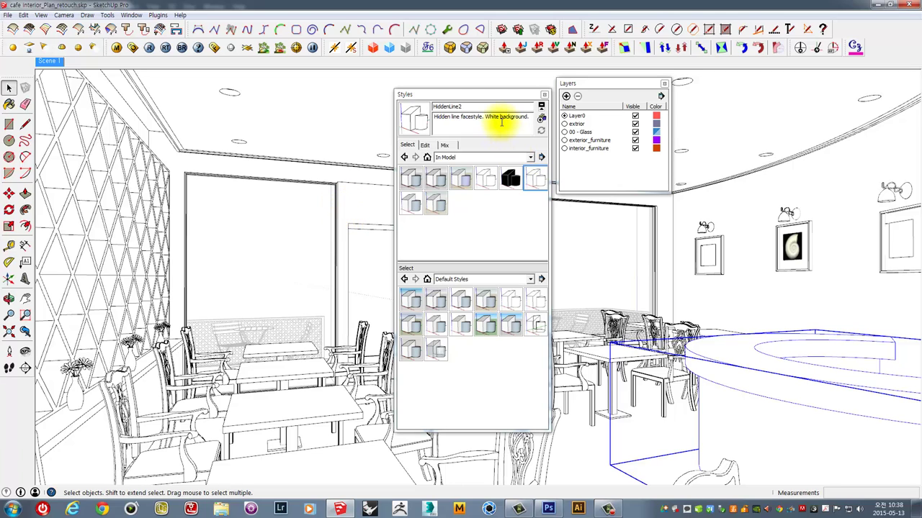
Open all three cafe render JPEGs together in Photoshop
{"action": "left_click", "coordinate": [549, 509]}
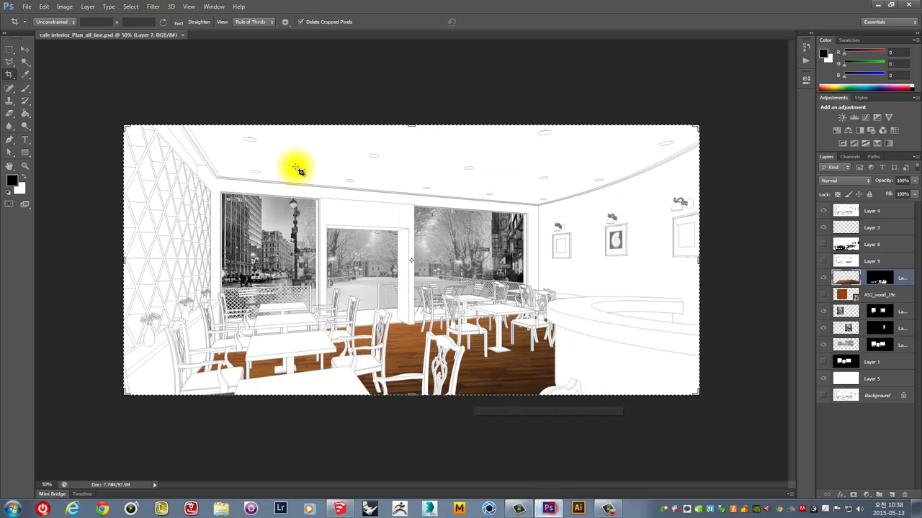
{"action": "left_click", "coordinate": [27, 6]}
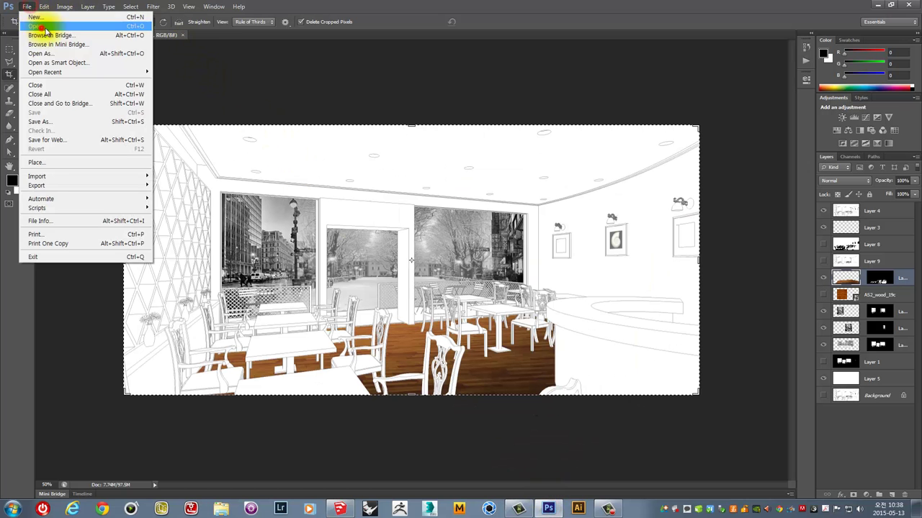
{"action": "left_click", "coordinate": [35, 26]}
{"action": "double_click", "coordinate": [237, 65]}
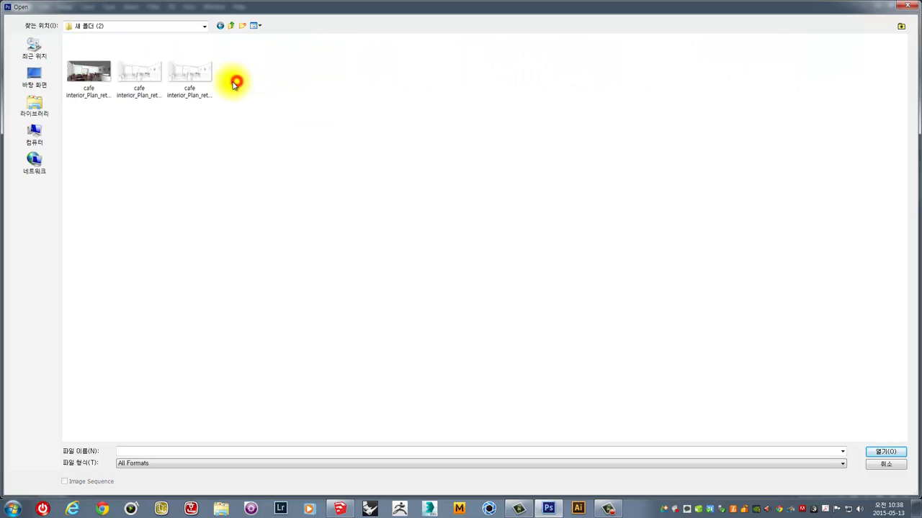
{"action": "left_click", "coordinate": [84, 74]}
{"action": "left_click_drag", "start_coordinate": [260, 146], "coordinate": [85, 43]}
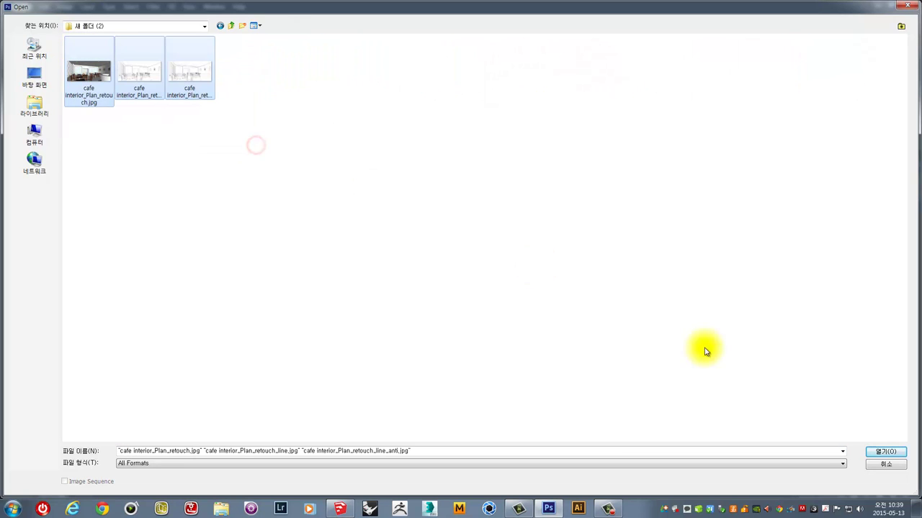
{"action": "left_click", "coordinate": [886, 451]}
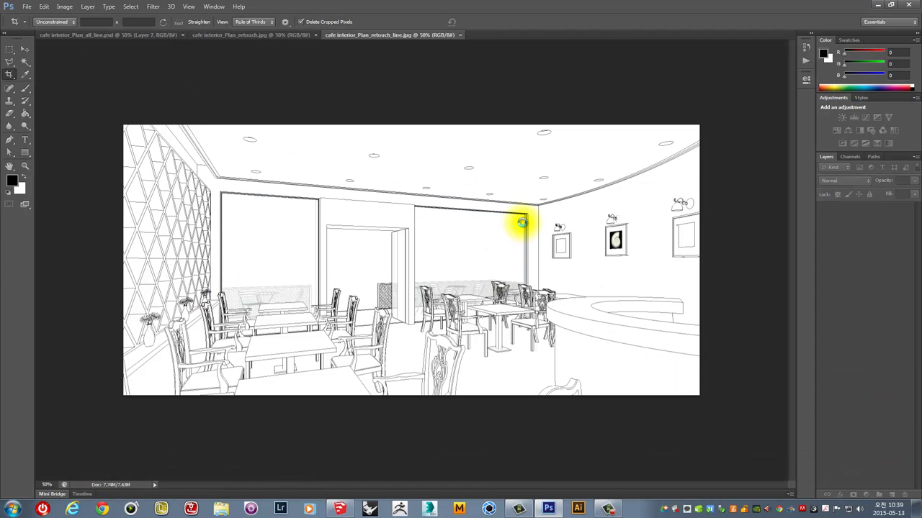
Move-drag the line drawing onto cafe interior_Plan_retouch.jpg as Layer 1, then close the line file
{"action": "left_click", "coordinate": [246, 36]}
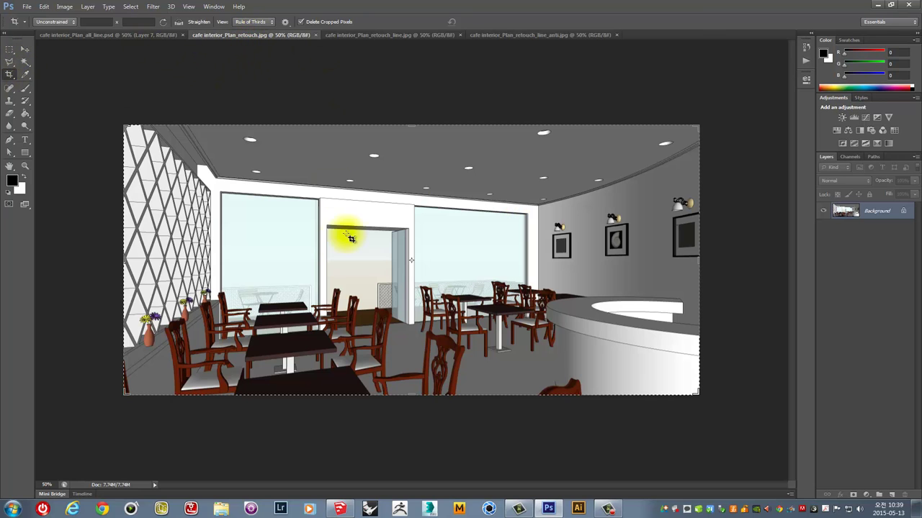
{"action": "left_click", "coordinate": [25, 49]}
{"action": "left_click", "coordinate": [366, 36]}
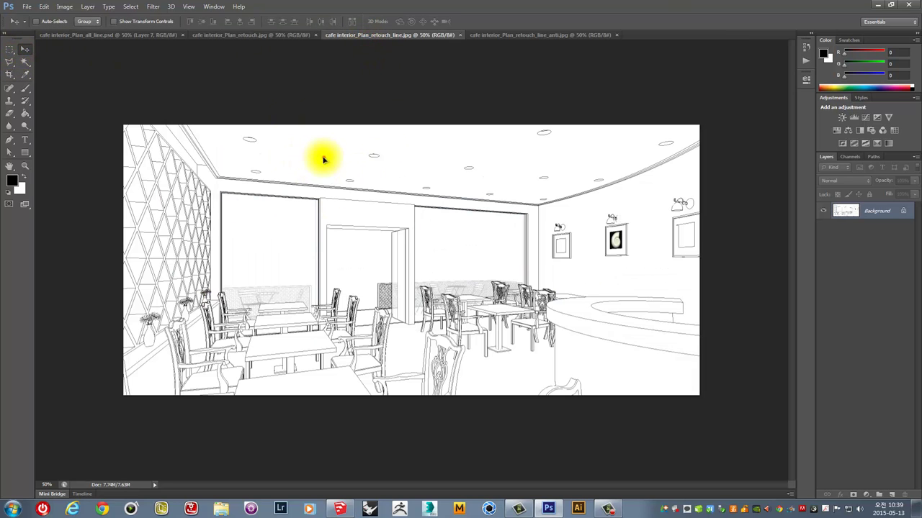
{"action": "left_click", "coordinate": [246, 36]}
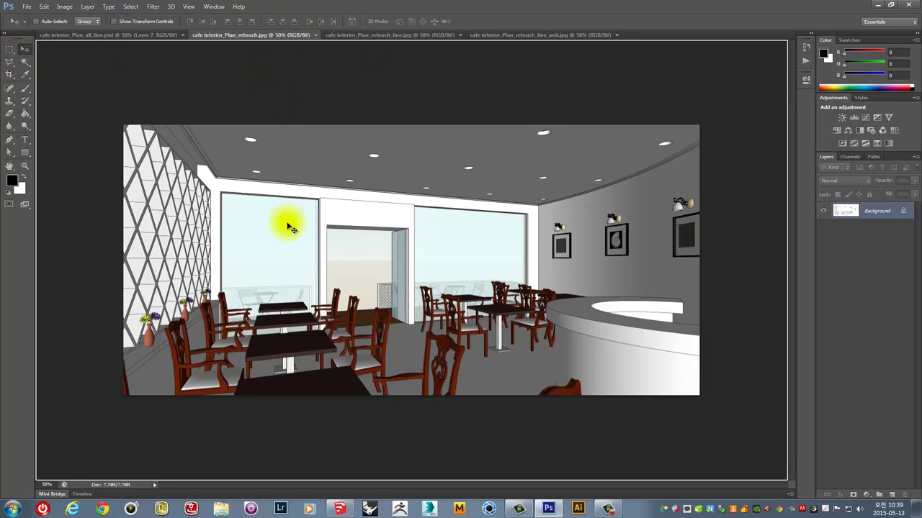
{"action": "mouse_move", "coordinate": [255, 78]}
{"action": "left_mouse_down"}
{"action": "mouse_move", "coordinate": [276, 220]}
{"action": "mouse_move", "coordinate": [311, 193]}
{"action": "mouse_move", "coordinate": [318, 162]}
{"action": "left_mouse_up"}
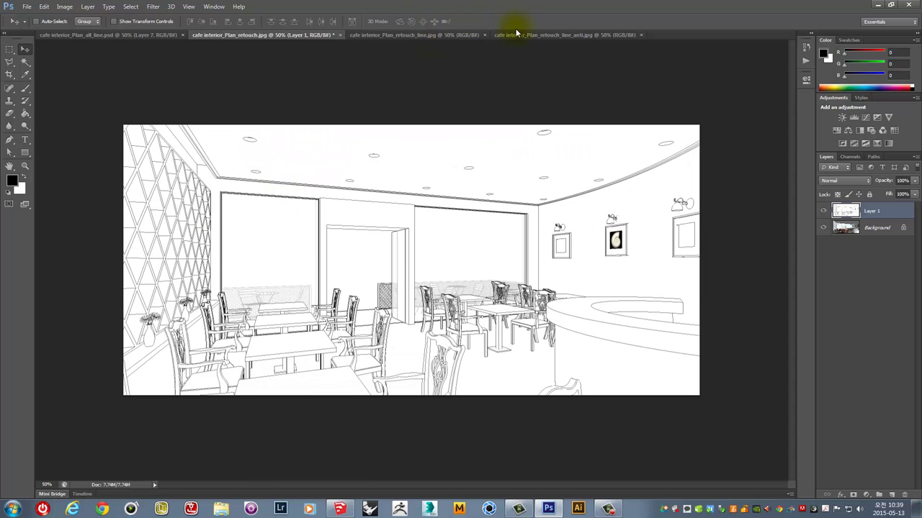
{"action": "left_click", "coordinate": [419, 35]}
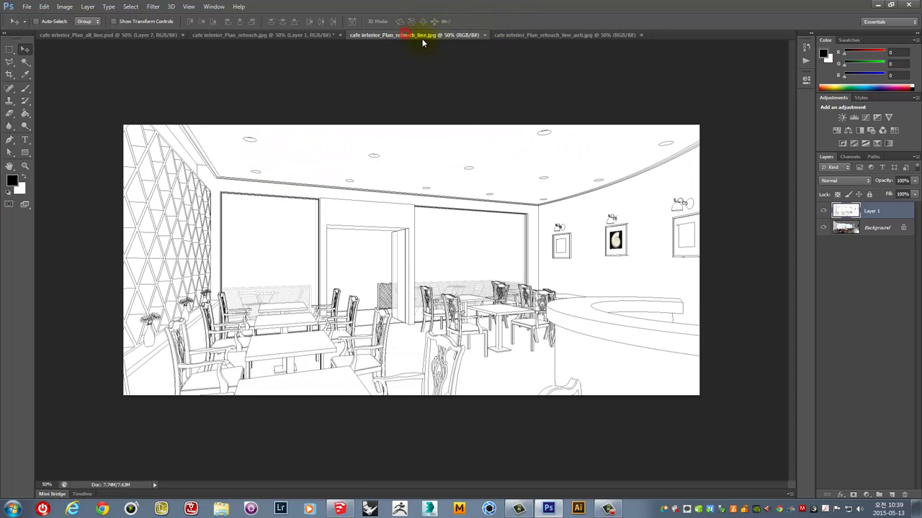
{"action": "left_click", "coordinate": [485, 35]}
Zoom in to compare the anti-aliased linework against the coloured render's line layer
{"action": "left_click", "coordinate": [390, 35]}
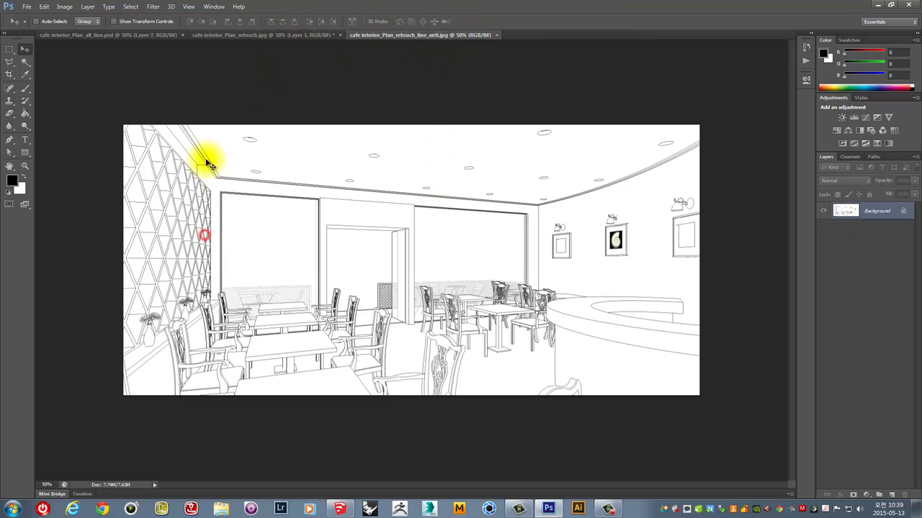
{"action": "scroll", "coordinate": [202, 147], "scroll_direction": "up", "scroll_amount": 5}
{"action": "scroll", "coordinate": [161, 159], "scroll_direction": "up", "scroll_amount": 3}
{"action": "scroll", "coordinate": [154, 155], "scroll_direction": "up", "scroll_amount": 3}
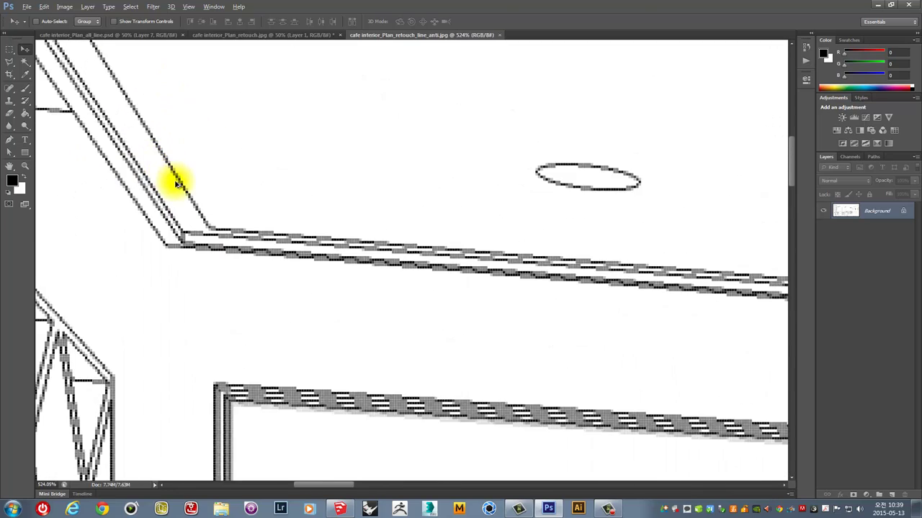
{"action": "scroll", "coordinate": [175, 181], "scroll_direction": "up", "scroll_amount": 4}
{"action": "scroll", "coordinate": [175, 166], "scroll_direction": "up", "scroll_amount": 2}
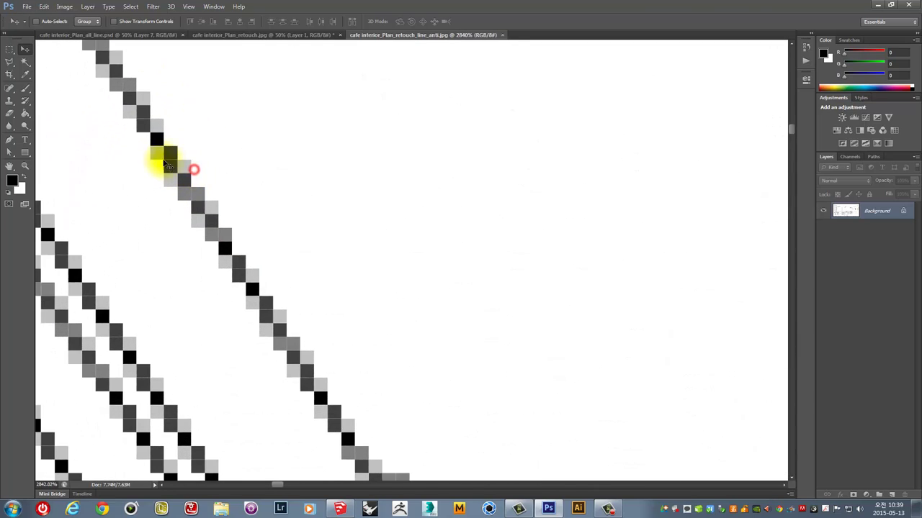
{"action": "scroll", "coordinate": [195, 162], "scroll_direction": "down", "scroll_amount": 2}
{"action": "left_click", "coordinate": [287, 36]}
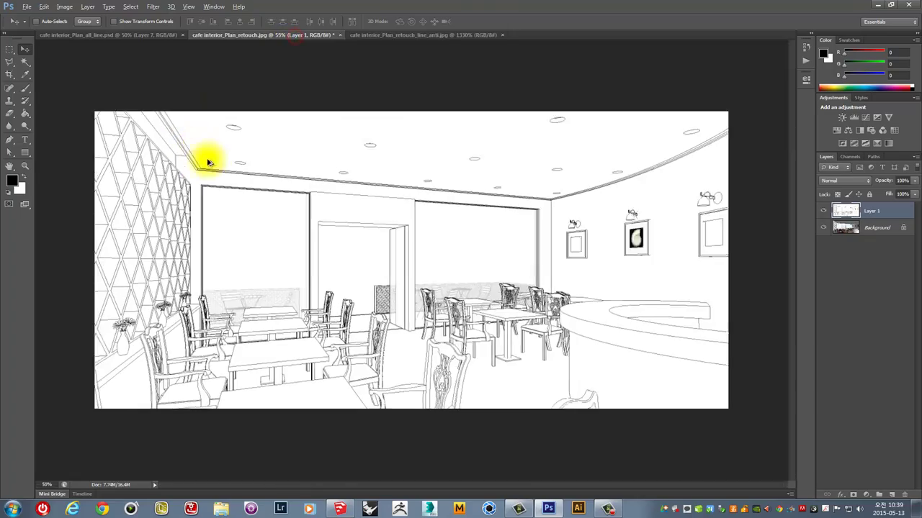
{"action": "scroll", "coordinate": [180, 144], "scroll_direction": "up", "scroll_amount": 4}
{"action": "scroll", "coordinate": [167, 128], "scroll_direction": "up", "scroll_amount": 3}
{"action": "scroll", "coordinate": [167, 128], "scroll_direction": "up", "scroll_amount": 3}
{"action": "scroll", "coordinate": [165, 116], "scroll_direction": "up", "scroll_amount": 3}
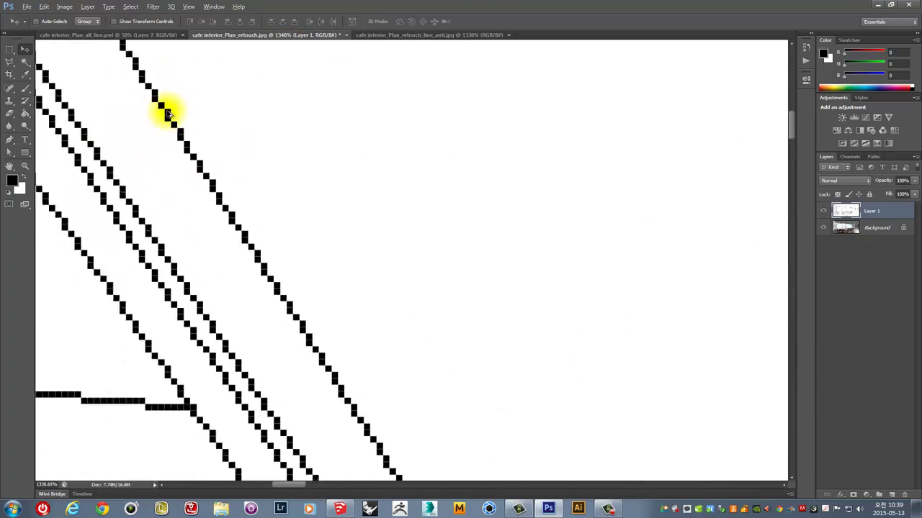
{"action": "scroll", "coordinate": [180, 136], "scroll_direction": "down", "scroll_amount": 4}
{"action": "scroll", "coordinate": [181, 134], "scroll_direction": "down", "scroll_amount": 3}
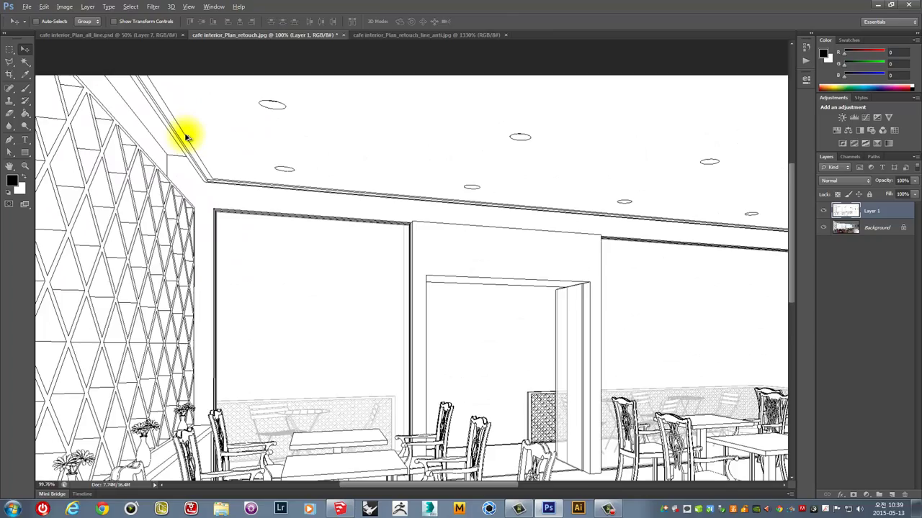
{"action": "scroll", "coordinate": [181, 134], "scroll_direction": "down", "scroll_amount": 2}
{"action": "left_click", "coordinate": [387, 36]}
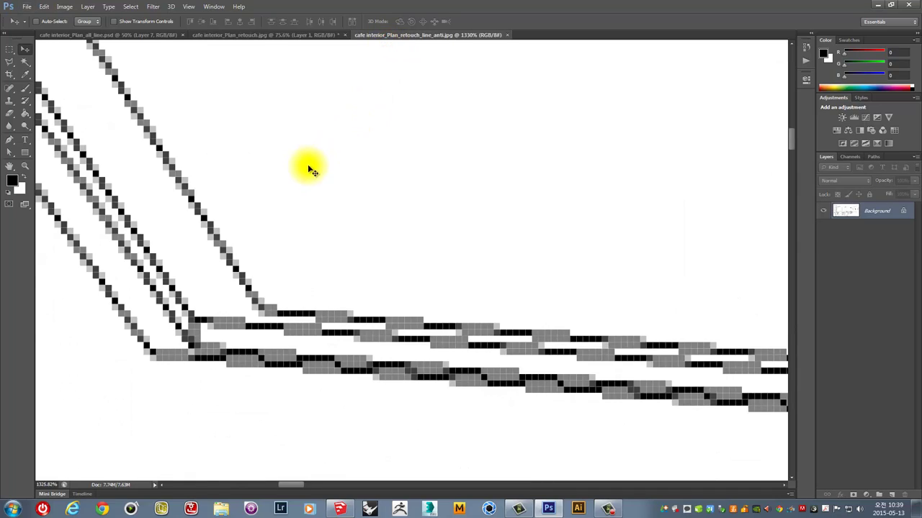
{"action": "scroll", "coordinate": [367, 180], "scroll_direction": "down", "scroll_amount": 2}
{"action": "scroll", "coordinate": [368, 185], "scroll_direction": "down", "scroll_amount": 4}
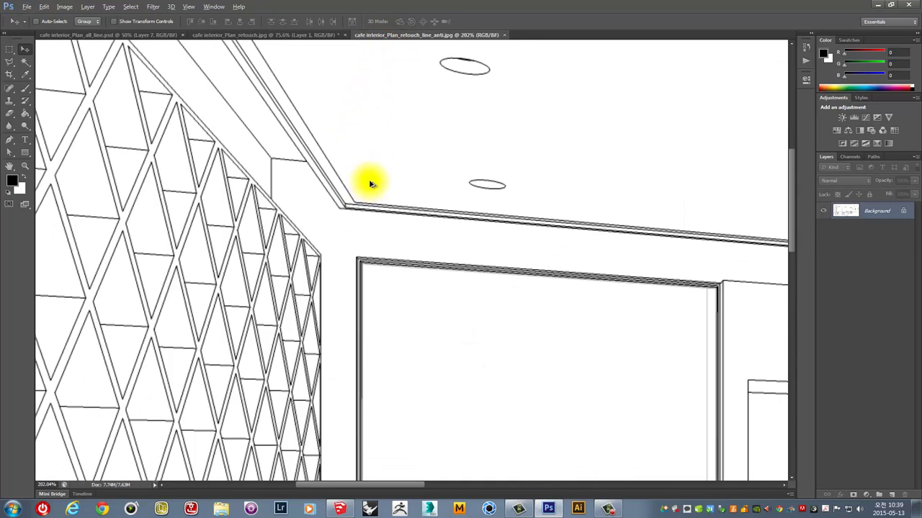
{"action": "scroll", "coordinate": [368, 184], "scroll_direction": "up", "scroll_amount": 2}
{"action": "scroll", "coordinate": [373, 230], "scroll_direction": "down", "scroll_amount": 4}
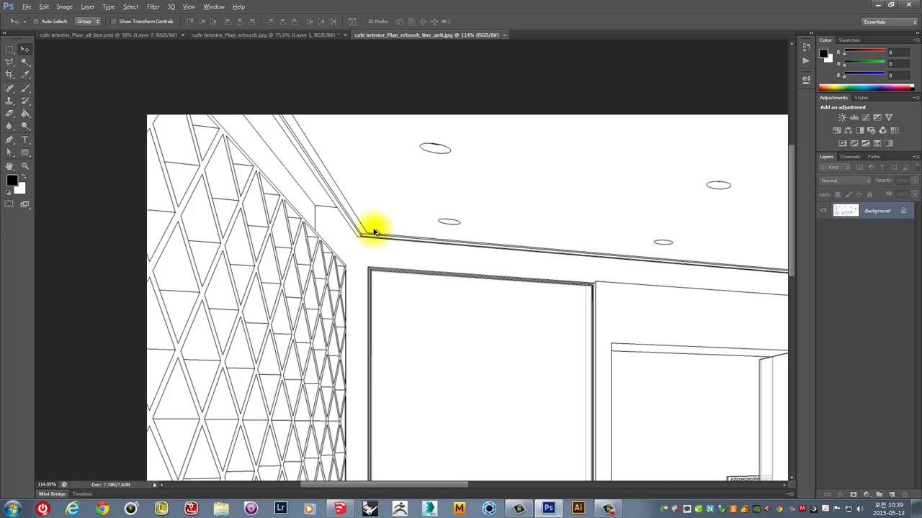
{"action": "scroll", "coordinate": [373, 231], "scroll_direction": "down", "scroll_amount": 2}
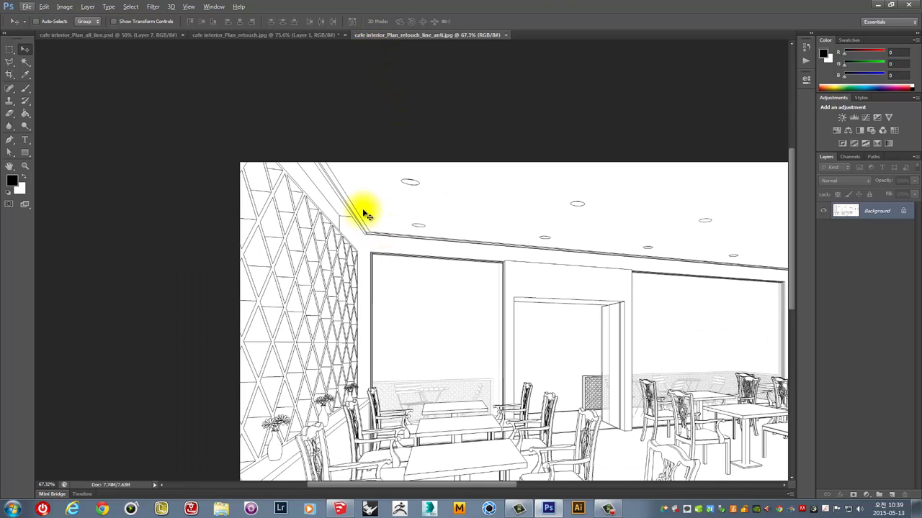
Drag the anti-aliased lines onto the render as hidden Layer 2, then close the anti-aliased file
{"action": "left_click", "coordinate": [245, 35]}
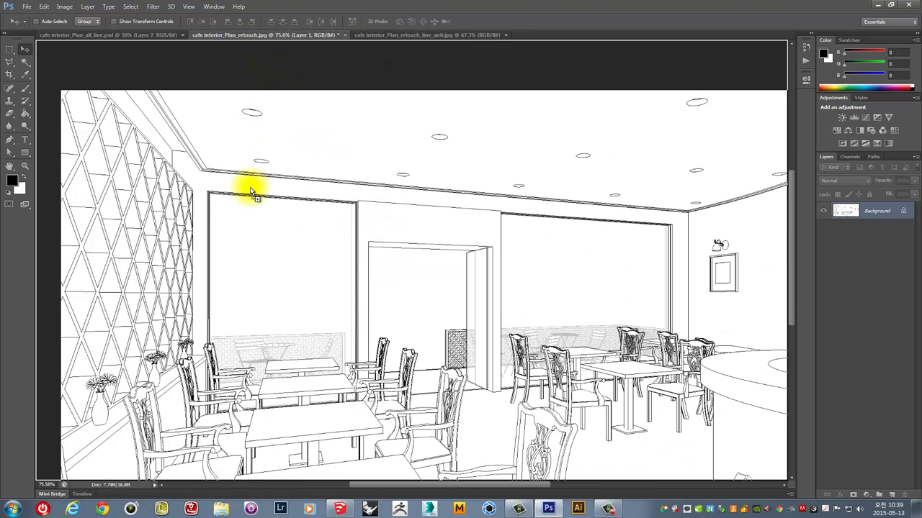
{"action": "mouse_move", "coordinate": [247, 190]}
{"action": "left_mouse_down"}
{"action": "mouse_move", "coordinate": [110, 137]}
{"action": "mouse_move", "coordinate": [108, 123]}
{"action": "left_mouse_up"}
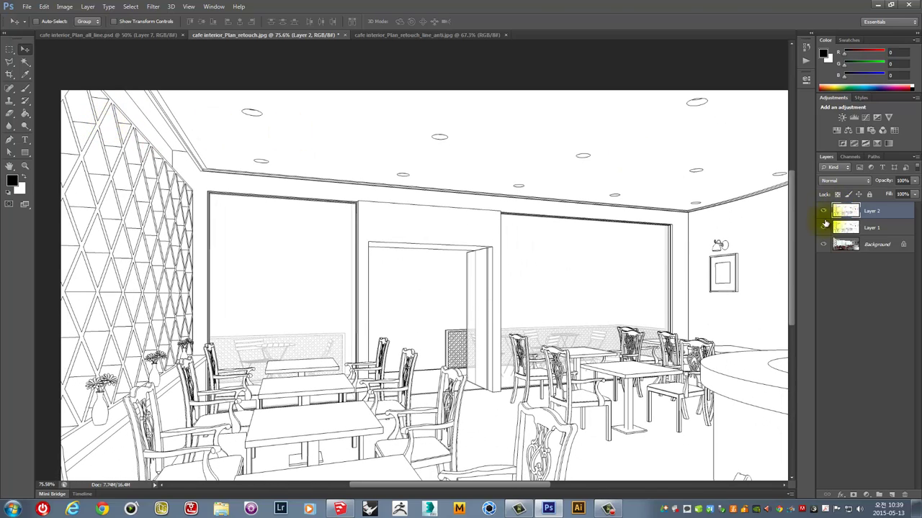
{"action": "left_click", "coordinate": [823, 212]}
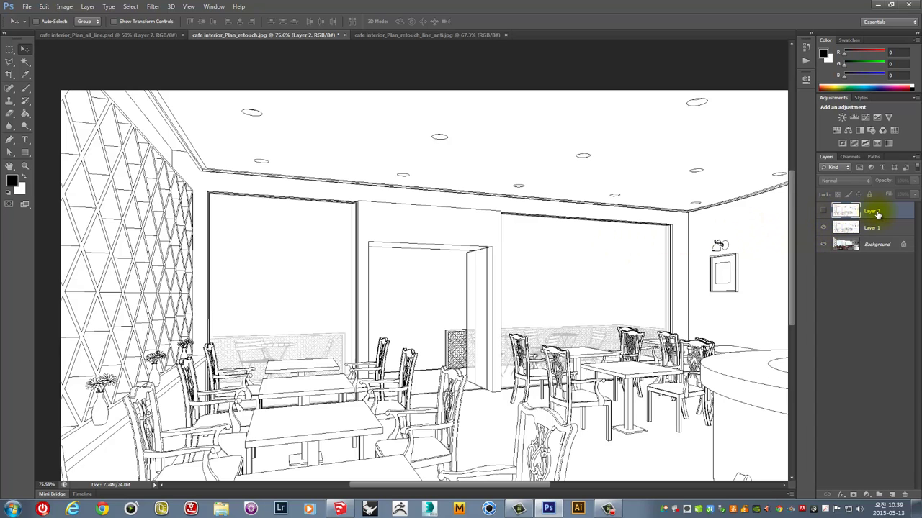
{"action": "scroll", "coordinate": [402, 254], "scroll_direction": "down", "scroll_amount": 3}
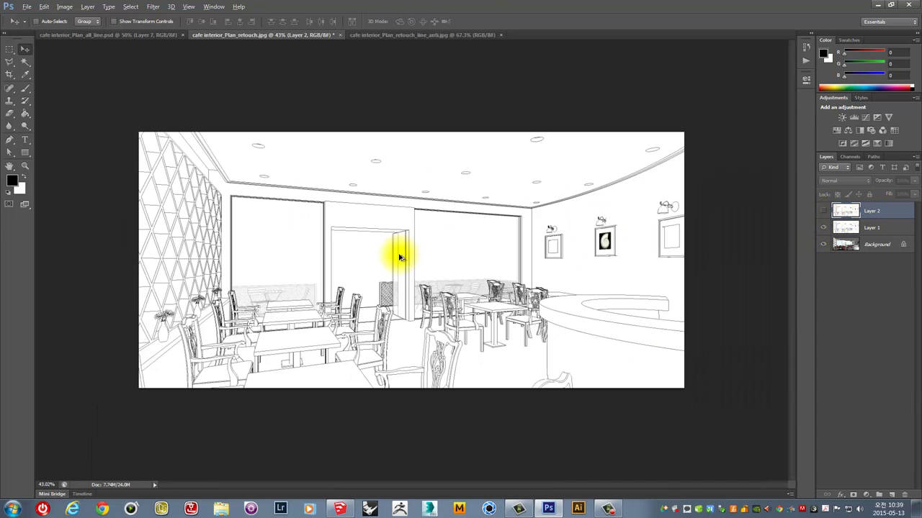
{"action": "scroll", "coordinate": [401, 257], "scroll_direction": "up", "scroll_amount": 1}
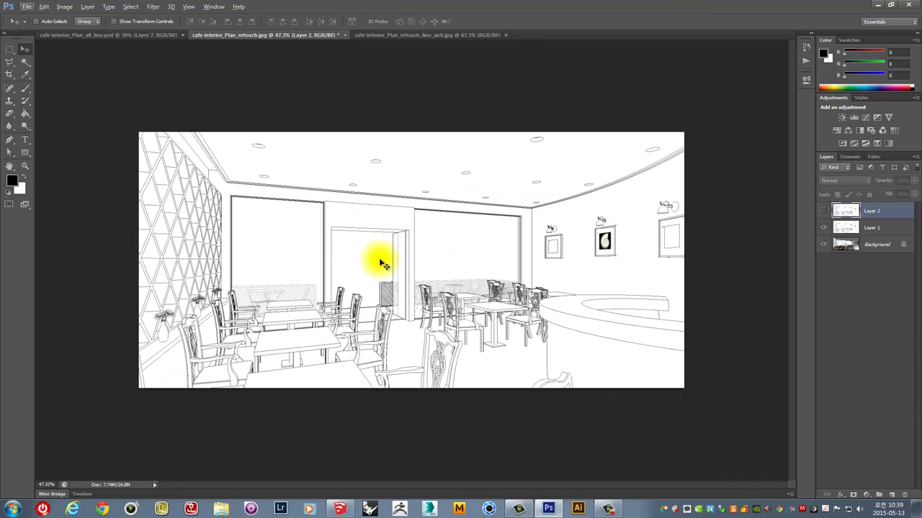
{"action": "left_click", "coordinate": [395, 34]}
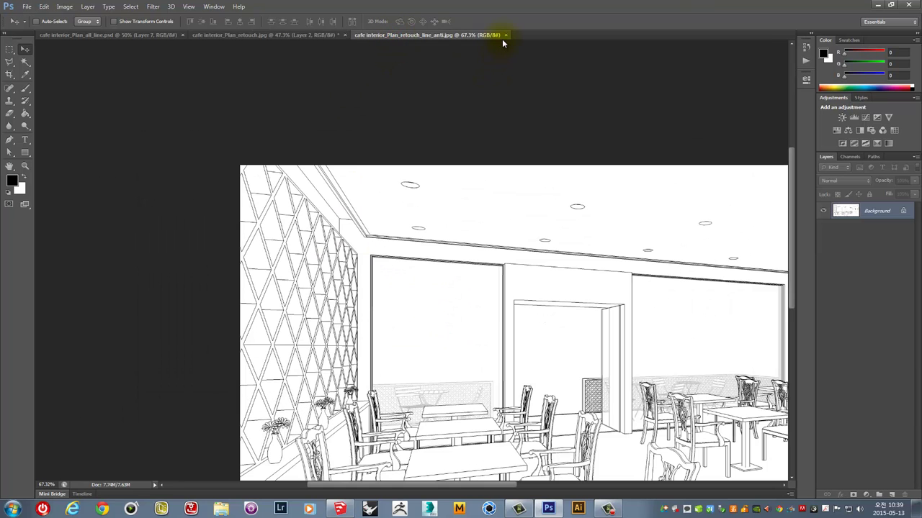
{"action": "left_click", "coordinate": [506, 34]}
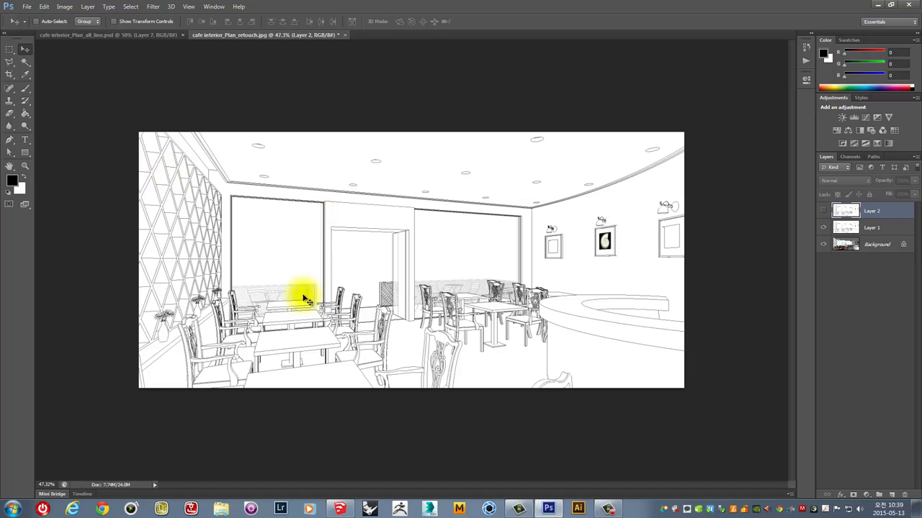
{"action": "scroll", "coordinate": [288, 288], "scroll_direction": "up", "scroll_amount": 2}
{"action": "scroll", "coordinate": [270, 278], "scroll_direction": "up", "scroll_amount": 1}
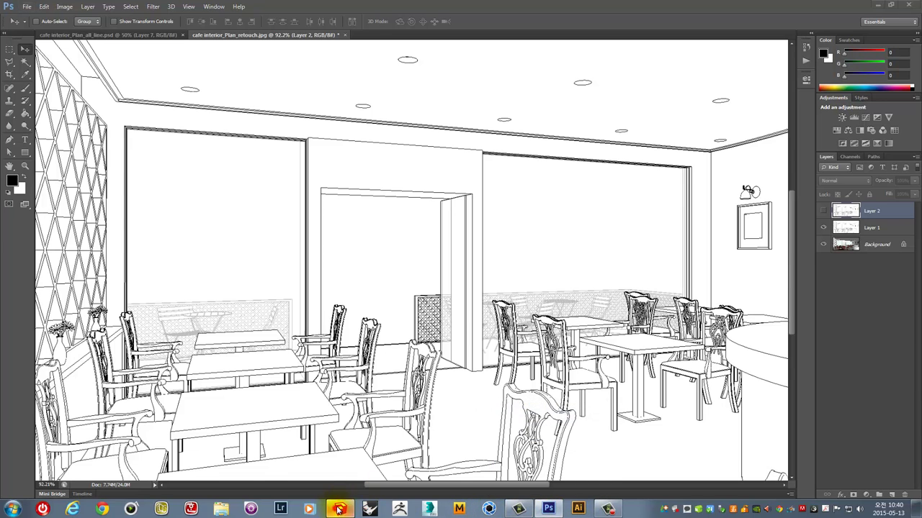
Glance at SketchUp, zoom around the Photoshop cafe image, then return to the SketchUp cafe model
{"action": "left_click", "coordinate": [339, 510]}
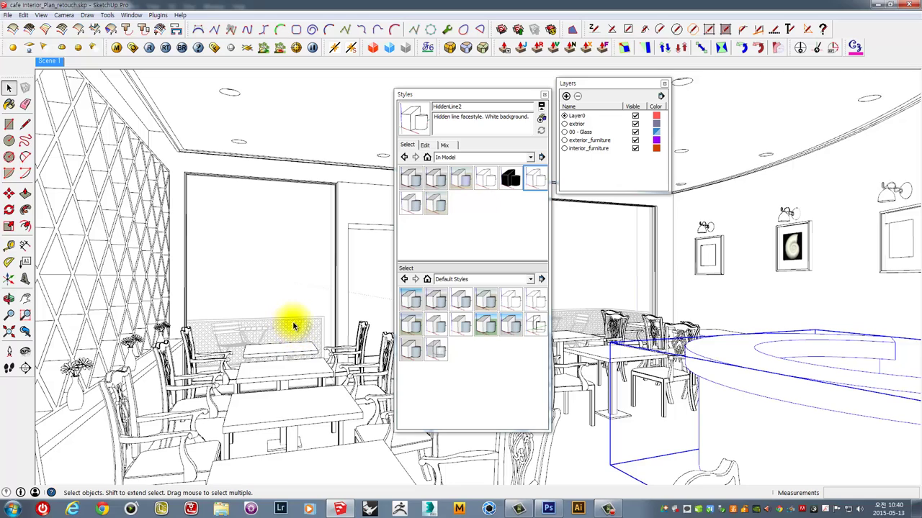
{"action": "left_click", "coordinate": [549, 509]}
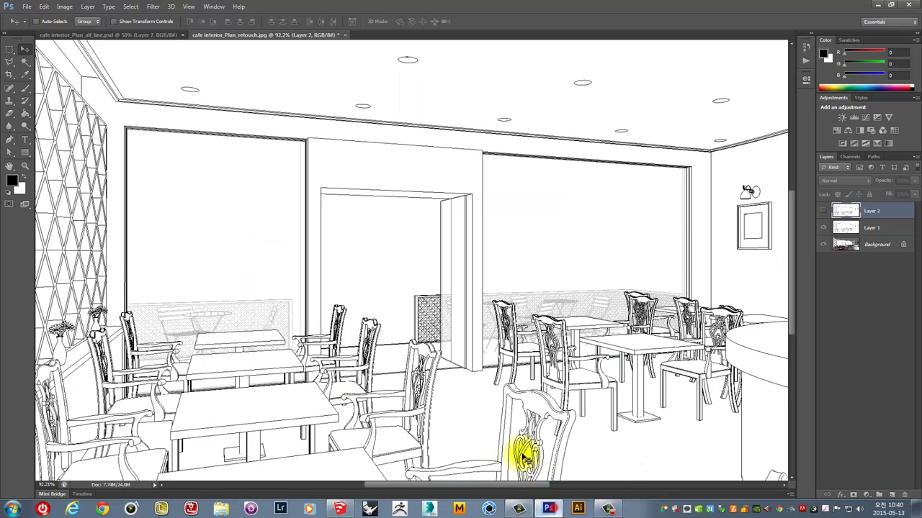
{"action": "scroll", "coordinate": [232, 308], "scroll_direction": "up", "scroll_amount": 3}
{"action": "scroll", "coordinate": [648, 317], "scroll_direction": "up", "scroll_amount": 2}
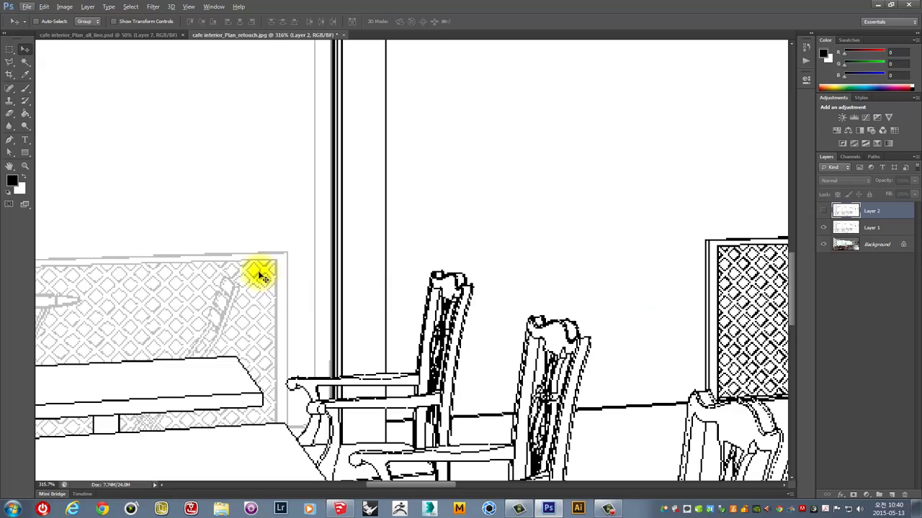
{"action": "scroll", "coordinate": [266, 288], "scroll_direction": "up", "scroll_amount": 3}
{"action": "scroll", "coordinate": [275, 295], "scroll_direction": "down", "scroll_amount": 3}
{"action": "scroll", "coordinate": [226, 223], "scroll_direction": "down", "scroll_amount": 1}
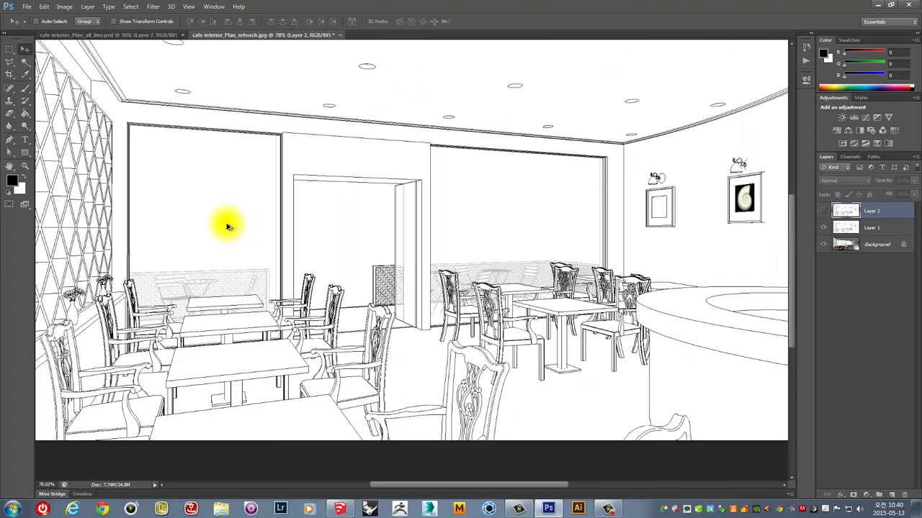
{"action": "scroll", "coordinate": [206, 207], "scroll_direction": "down", "scroll_amount": 1}
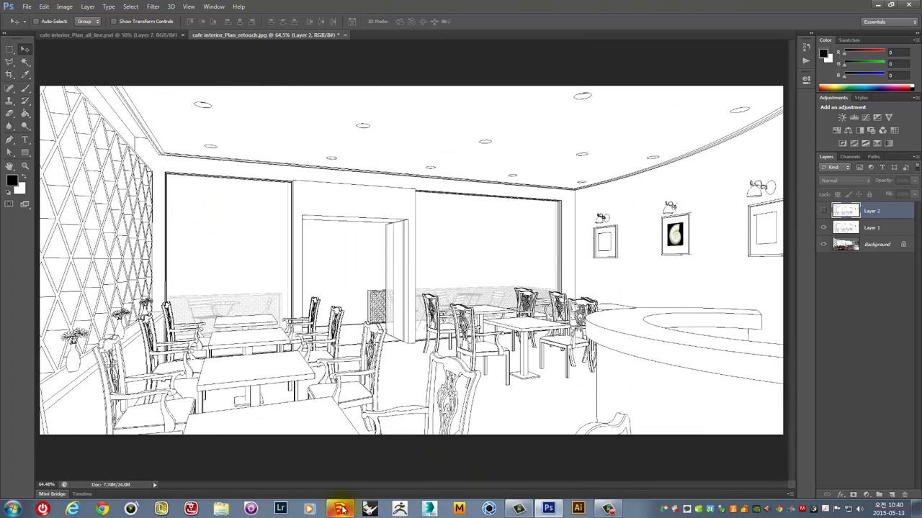
{"action": "left_click", "coordinate": [338, 509]}
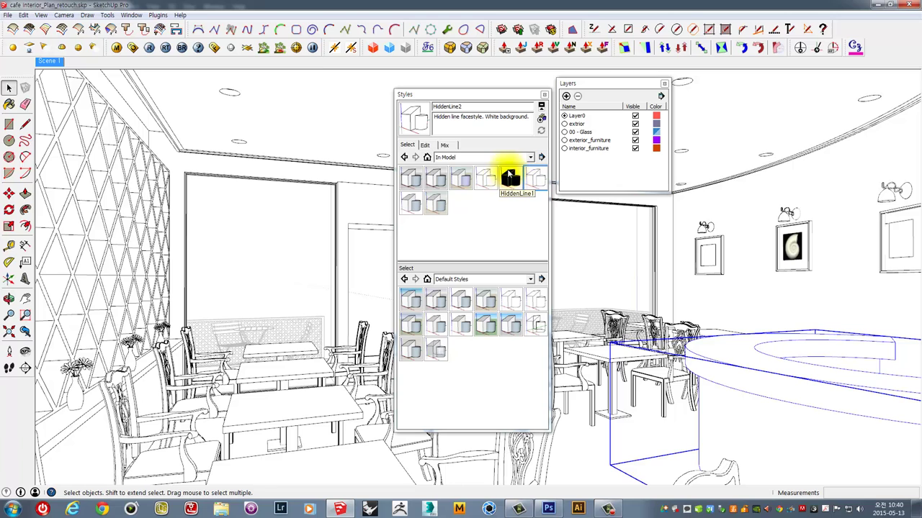
Preview the black-background HiddenLine1 style on the cafe model
{"action": "left_click", "coordinate": [511, 179]}
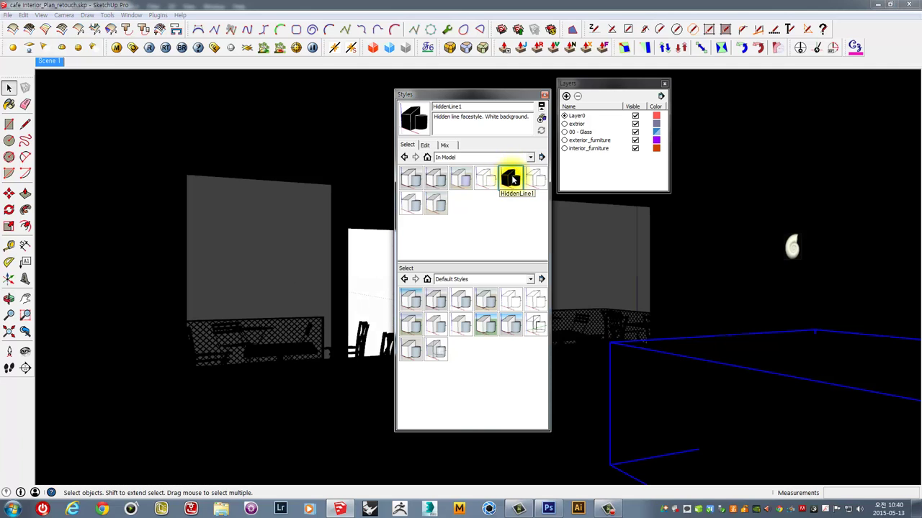
{"action": "left_click", "coordinate": [379, 248]}
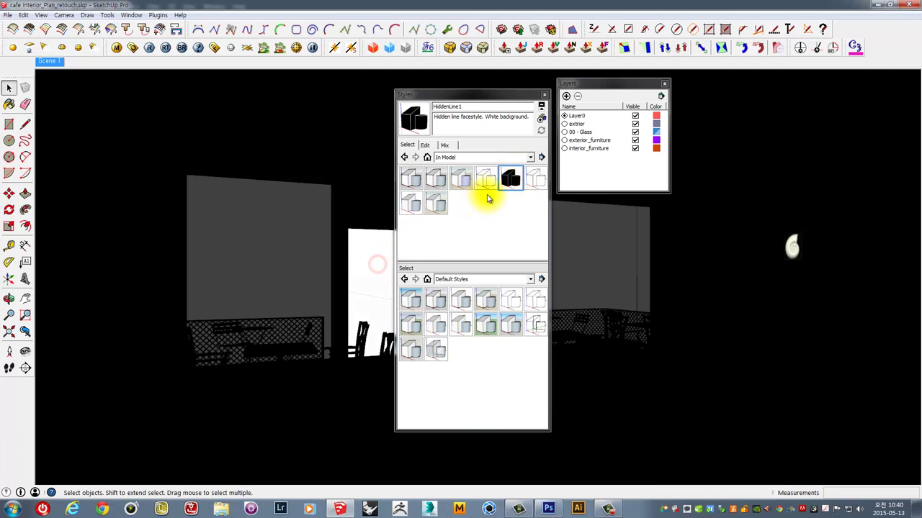
{"action": "left_click_drag", "start_coordinate": [485, 101], "coordinate": [694, 107]}
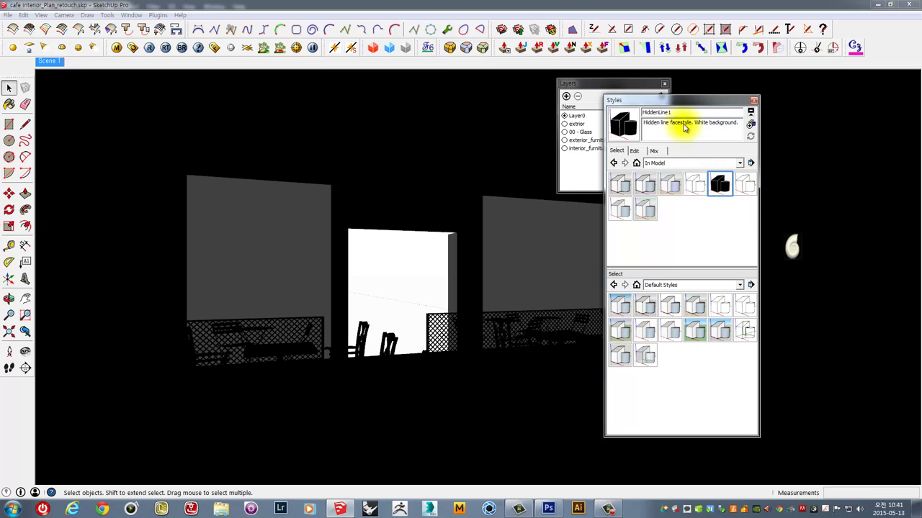
{"action": "left_click_drag", "start_coordinate": [662, 101], "coordinate": [381, 94]}
{"action": "left_click", "coordinate": [438, 178]}
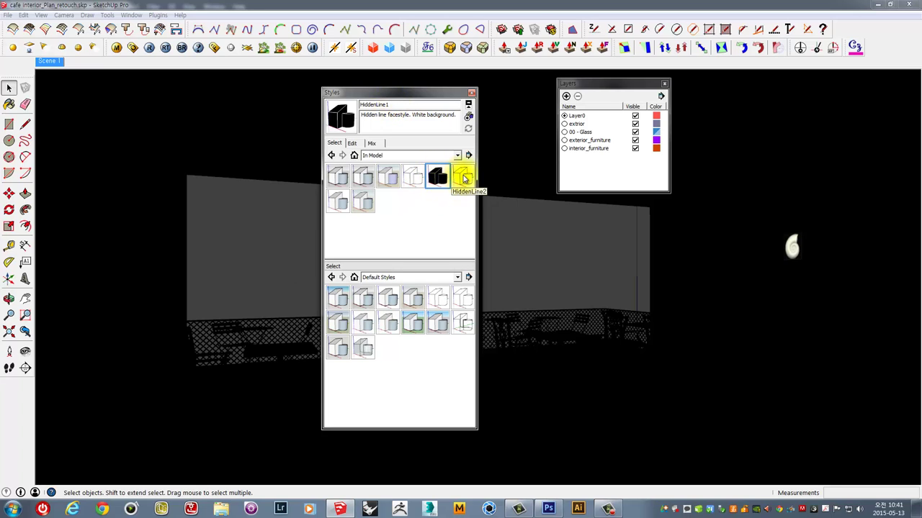
Preview the white-background HiddenLine2 style, then apply the default HiddenLine style
{"action": "left_click", "coordinate": [464, 178]}
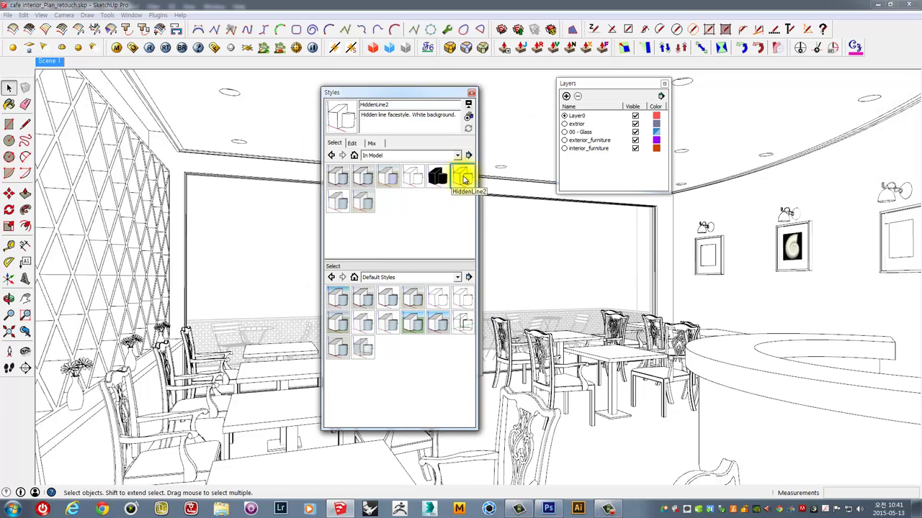
{"action": "left_click", "coordinate": [424, 184]}
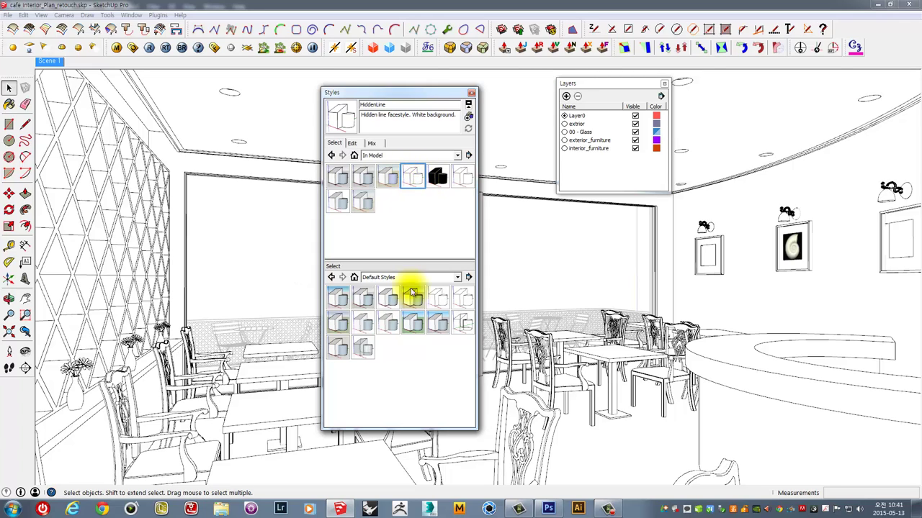
{"action": "left_click", "coordinate": [436, 299]}
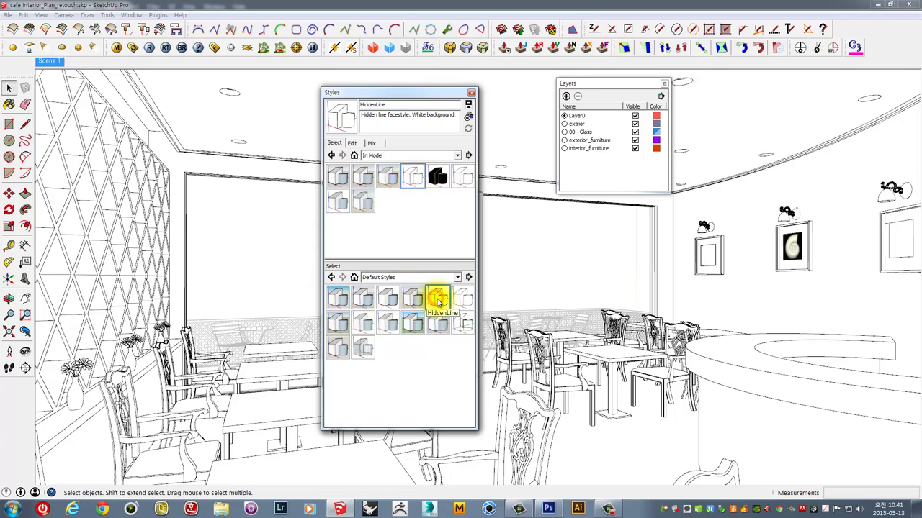
Switch off Guides, Edges and Profiles in the HiddenLine style's edit settings
{"action": "left_click", "coordinate": [353, 144]}
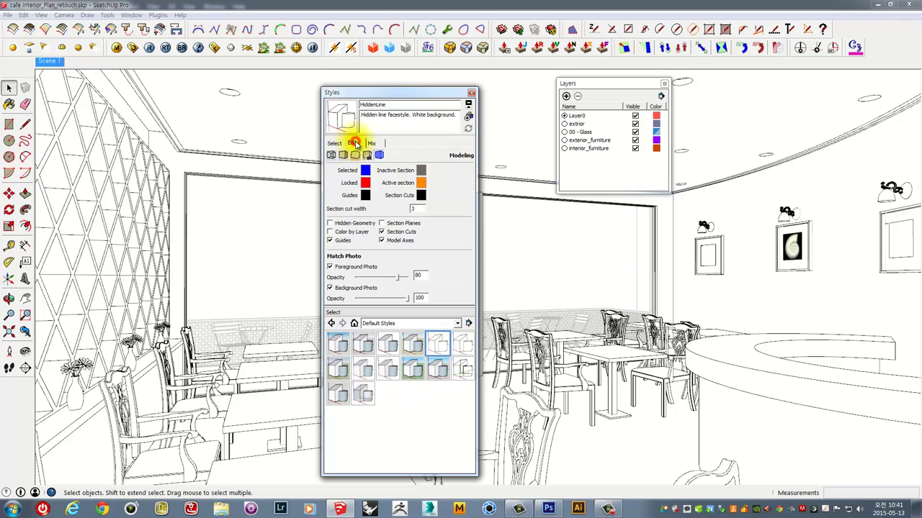
{"action": "left_click", "coordinate": [343, 241]}
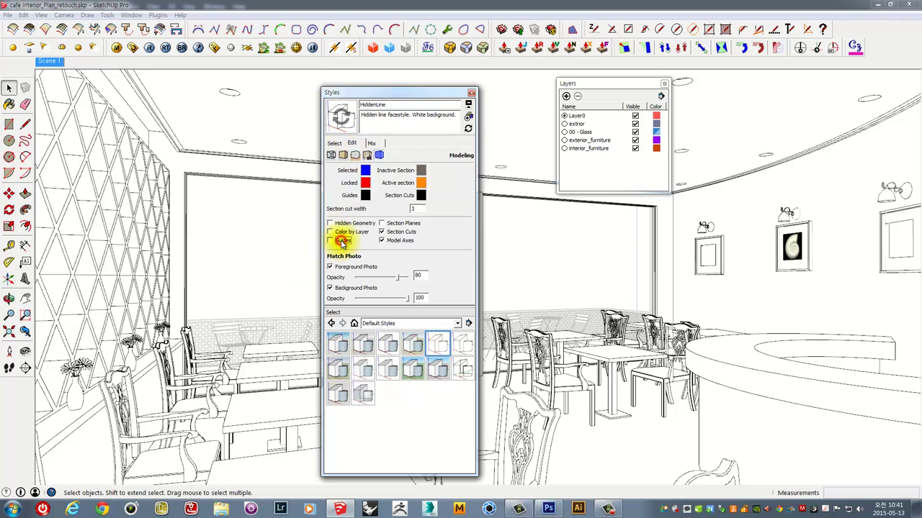
{"action": "left_click", "coordinate": [331, 155]}
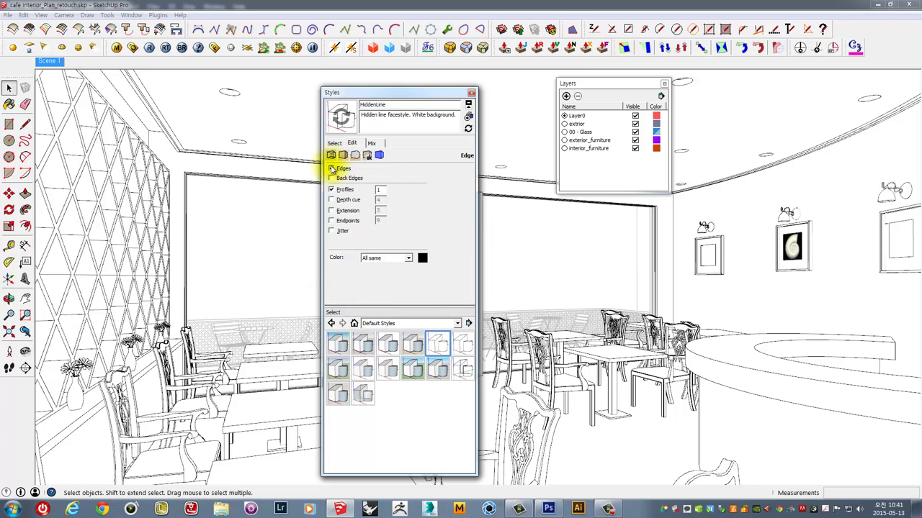
{"action": "left_click", "coordinate": [331, 169]}
{"action": "left_click", "coordinate": [331, 189]}
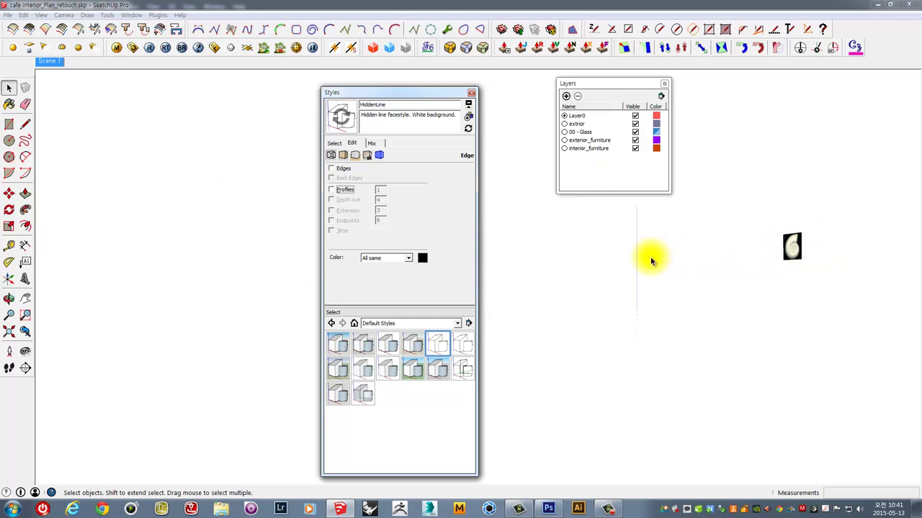
{"action": "left_click", "coordinate": [344, 156]}
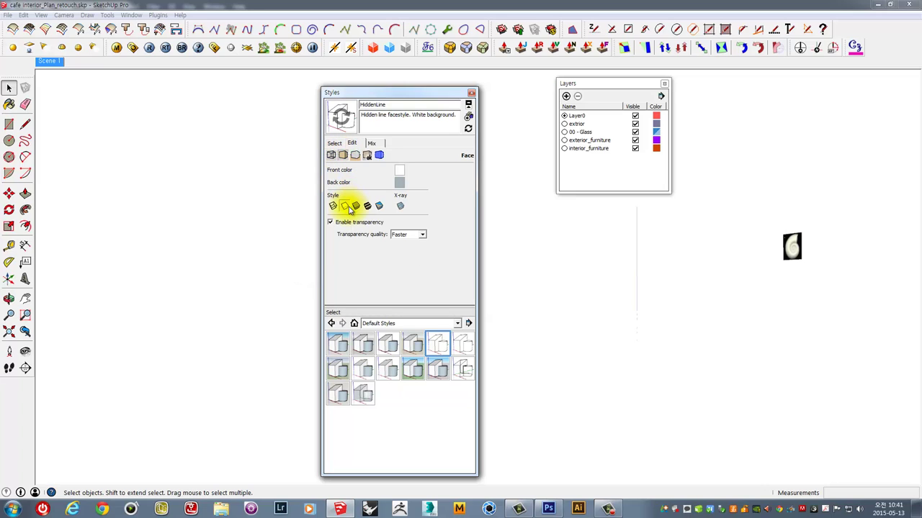
Set the style's front face colour to black (RGB 0,0,0)
{"action": "left_click", "coordinate": [399, 170]}
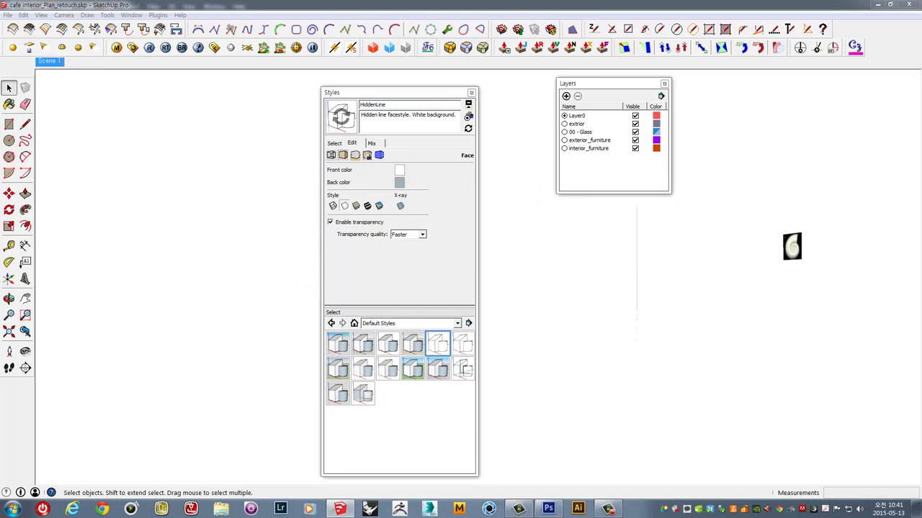
{"action": "left_click", "coordinate": [582, 220]}
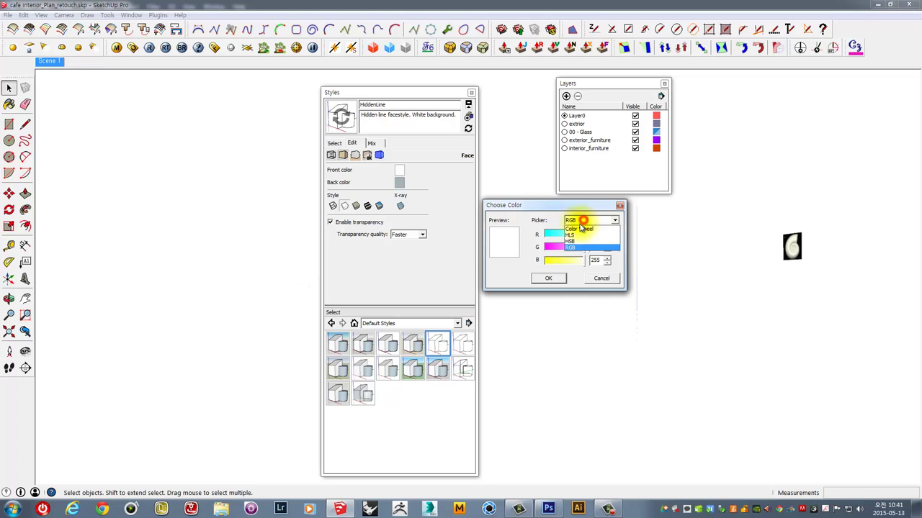
{"action": "left_click", "coordinate": [580, 229]}
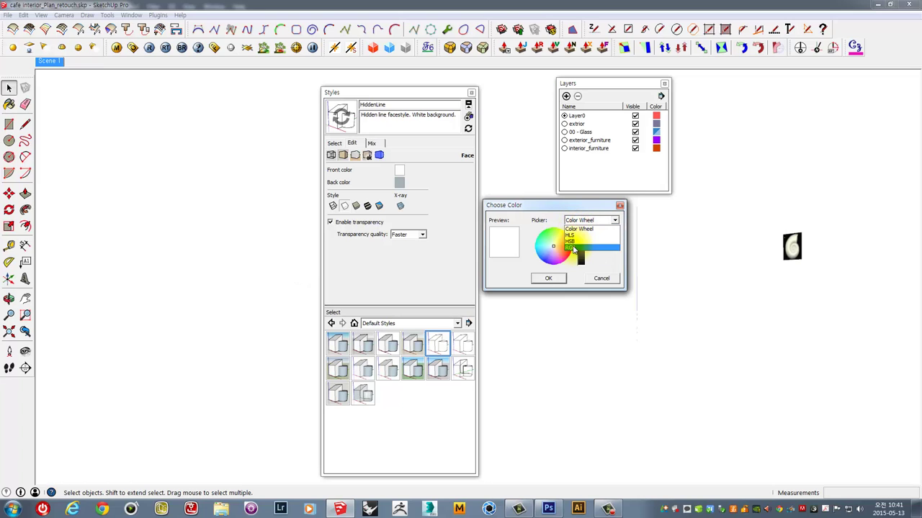
{"action": "left_click", "coordinate": [574, 247]}
{"action": "mouse_move", "coordinate": [581, 234]}
{"action": "left_mouse_down"}
{"action": "mouse_move", "coordinate": [541, 235]}
{"action": "mouse_move", "coordinate": [532, 249]}
{"action": "mouse_move", "coordinate": [538, 261]}
{"action": "left_mouse_up"}
{"action": "left_click", "coordinate": [548, 278]}
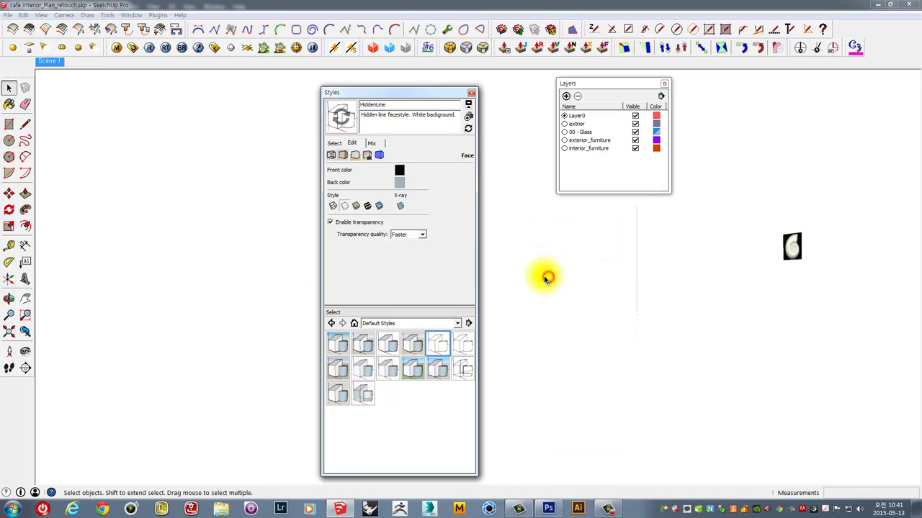
Change the front face colour to pure white (RGB 255,255,255)
{"action": "mouse_move", "coordinate": [394, 92]}
{"action": "left_mouse_down"}
{"action": "mouse_move", "coordinate": [509, 133]}
{"action": "mouse_move", "coordinate": [403, 102]}
{"action": "left_mouse_up"}
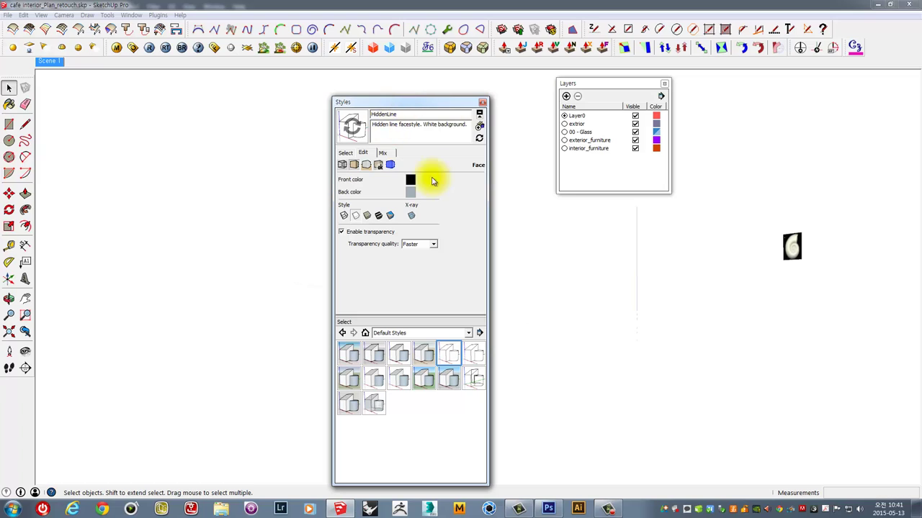
{"action": "left_click", "coordinate": [410, 179]}
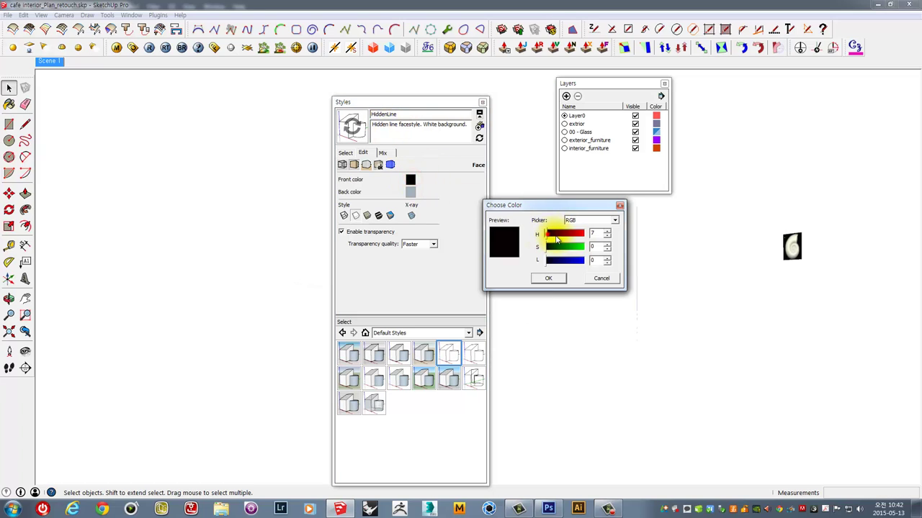
{"action": "mouse_move", "coordinate": [556, 240]}
{"action": "left_mouse_down"}
{"action": "mouse_move", "coordinate": [584, 234]}
{"action": "mouse_move", "coordinate": [563, 269]}
{"action": "mouse_move", "coordinate": [583, 260]}
{"action": "left_mouse_up"}
{"action": "left_click", "coordinate": [548, 278]}
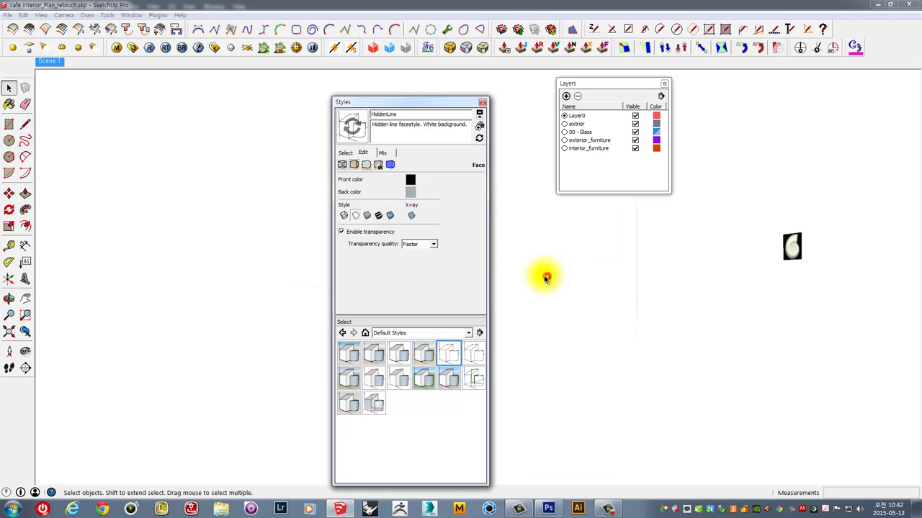
{"action": "left_click", "coordinate": [365, 165]}
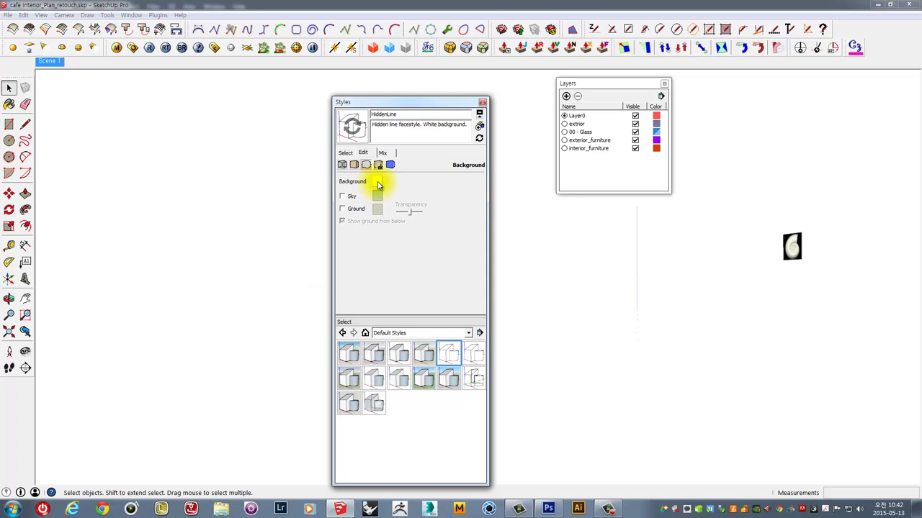
Turn on sky and ground and set the style's background colour to black
{"action": "left_click", "coordinate": [342, 196]}
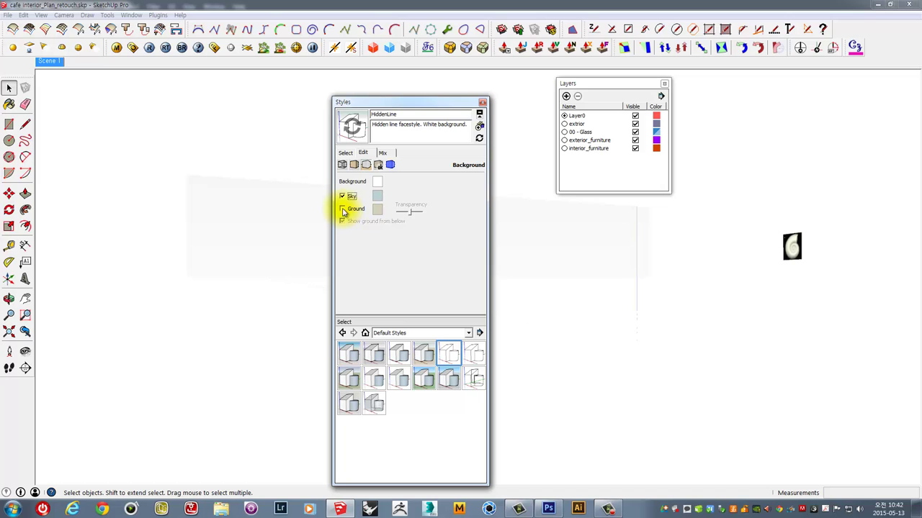
{"action": "left_click", "coordinate": [343, 208]}
{"action": "left_click", "coordinate": [390, 113]}
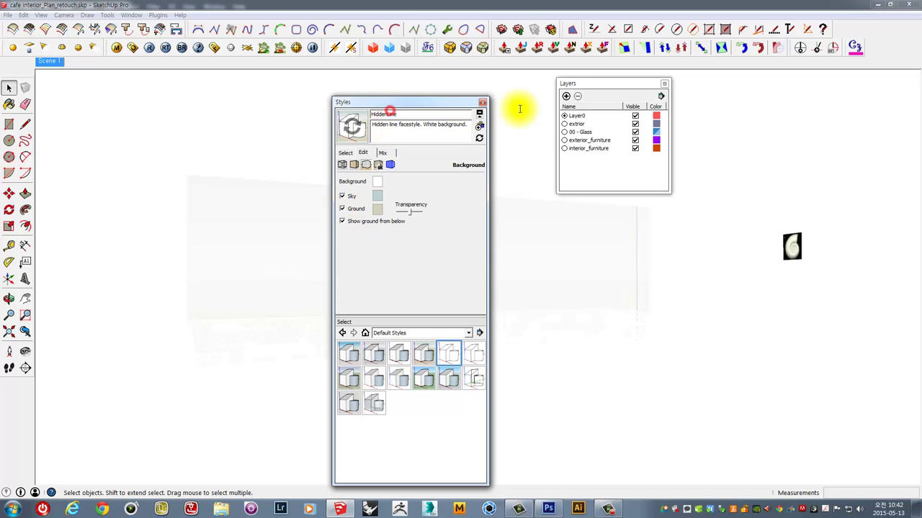
{"action": "left_click_drag", "start_coordinate": [407, 102], "coordinate": [746, 106]}
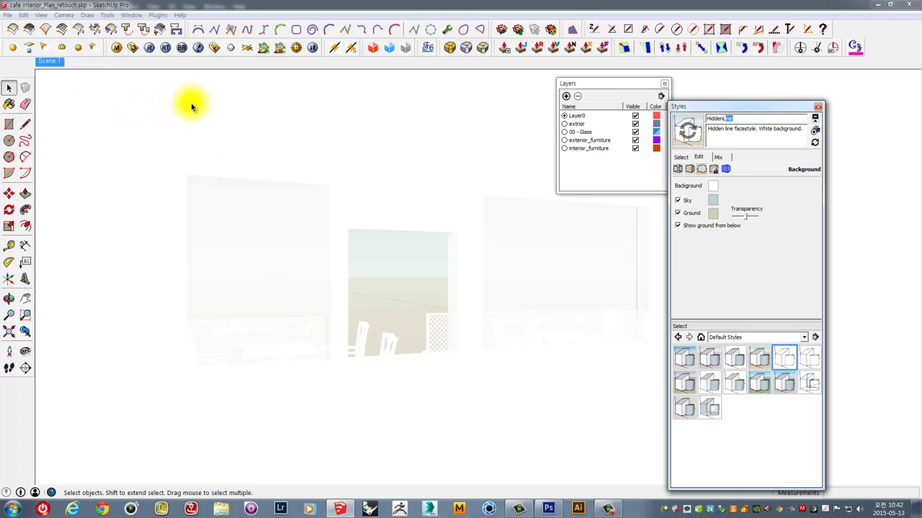
{"action": "left_click", "coordinate": [712, 186]}
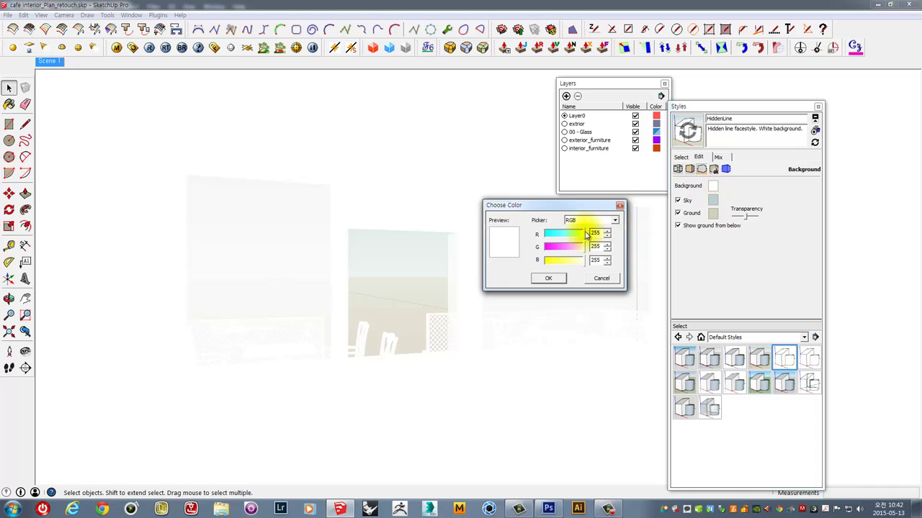
{"action": "mouse_move", "coordinate": [583, 234]}
{"action": "left_mouse_down"}
{"action": "mouse_move", "coordinate": [533, 234]}
{"action": "mouse_move", "coordinate": [545, 260]}
{"action": "left_mouse_up"}
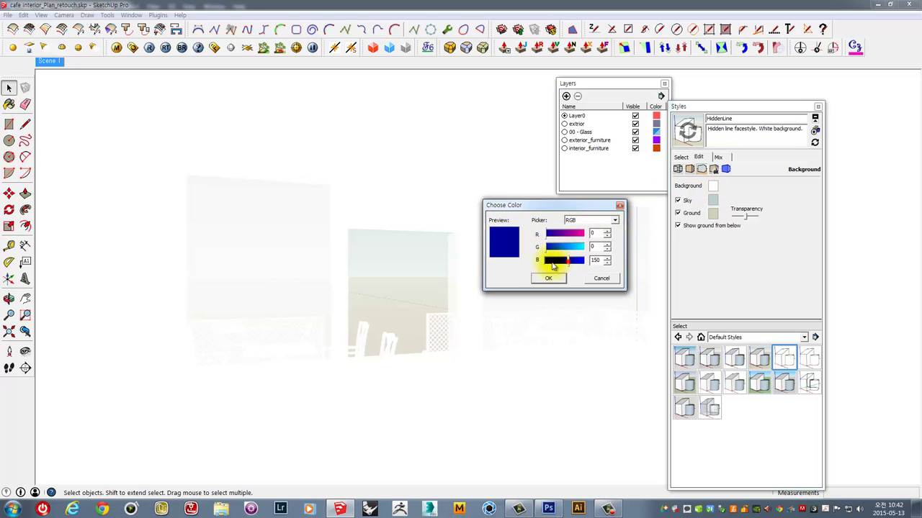
{"action": "left_click", "coordinate": [549, 278]}
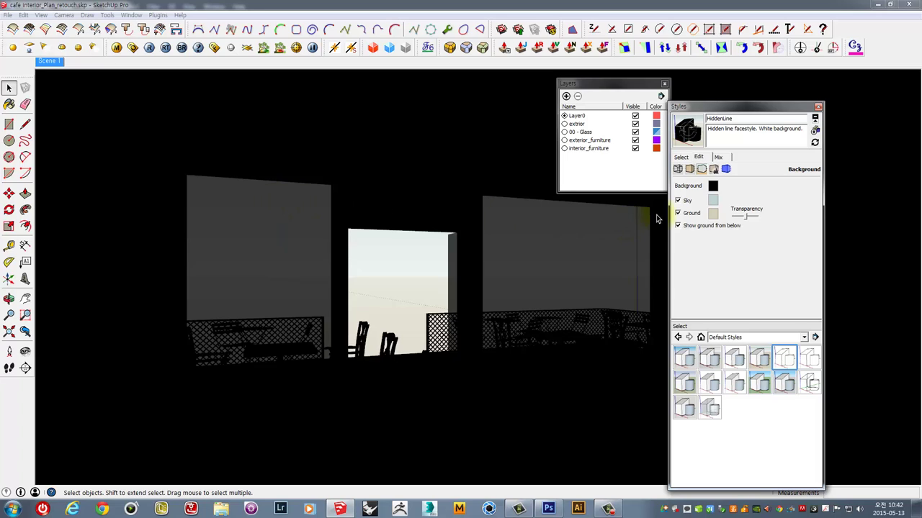
Lighten the sky colour and set the ground colour to white
{"action": "left_click", "coordinate": [710, 204]}
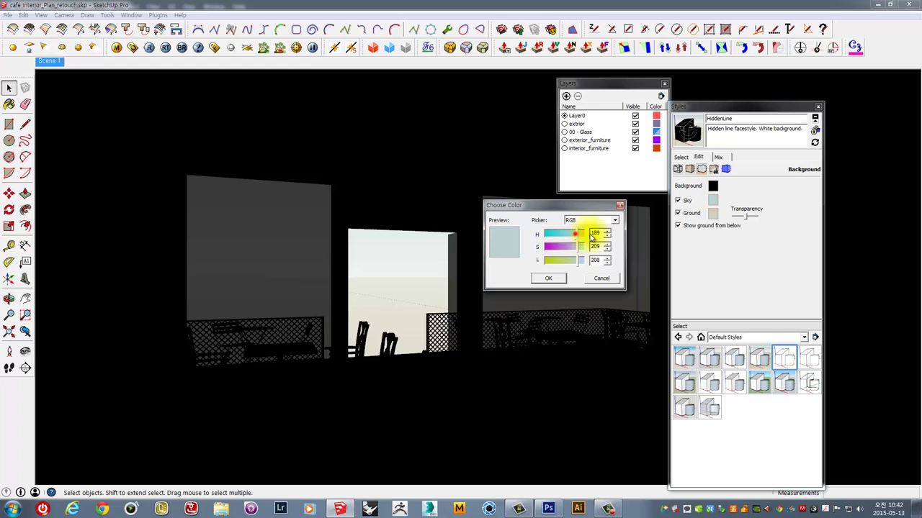
{"action": "mouse_move", "coordinate": [569, 234]}
{"action": "left_mouse_down"}
{"action": "mouse_move", "coordinate": [586, 234]}
{"action": "mouse_move", "coordinate": [578, 266]}
{"action": "left_mouse_up"}
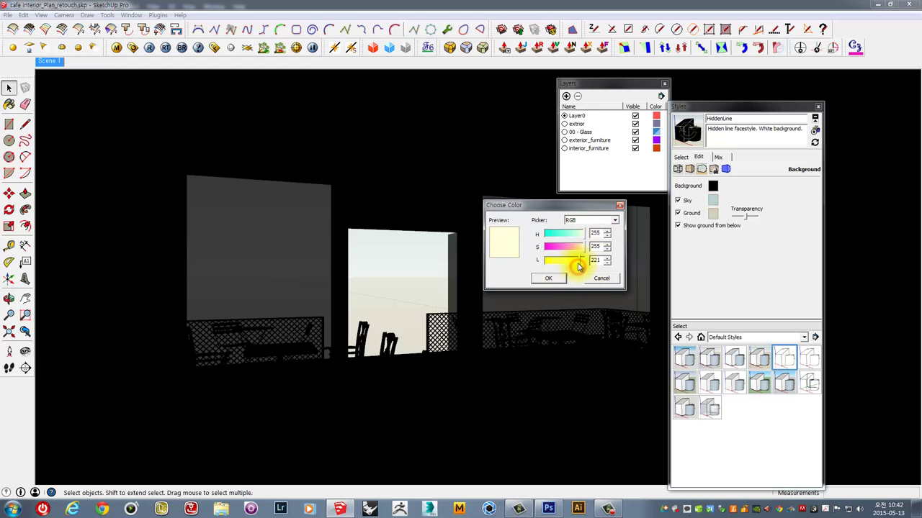
{"action": "left_click", "coordinate": [548, 278]}
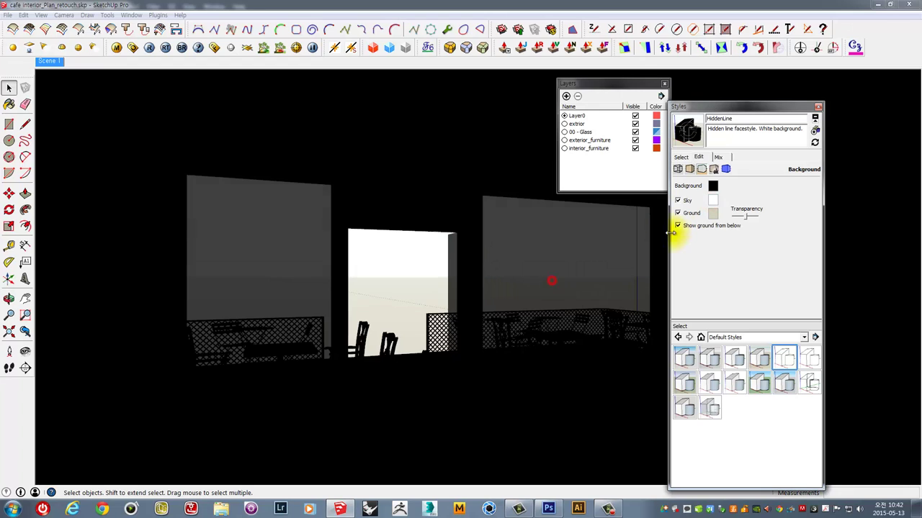
{"action": "left_click", "coordinate": [713, 213]}
{"action": "mouse_move", "coordinate": [576, 234]}
{"action": "left_mouse_down"}
{"action": "mouse_move", "coordinate": [598, 234]}
{"action": "mouse_move", "coordinate": [603, 248]}
{"action": "mouse_move", "coordinate": [582, 261]}
{"action": "left_mouse_up"}
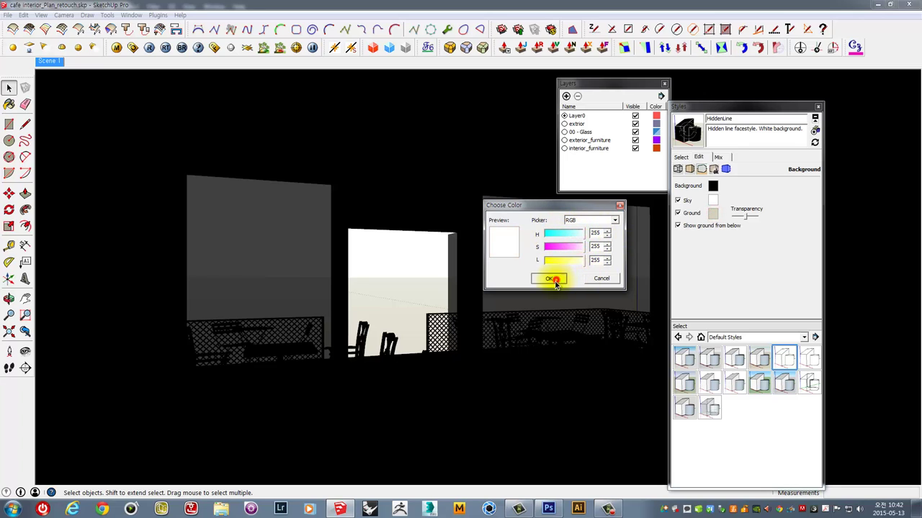
{"action": "left_click", "coordinate": [548, 278]}
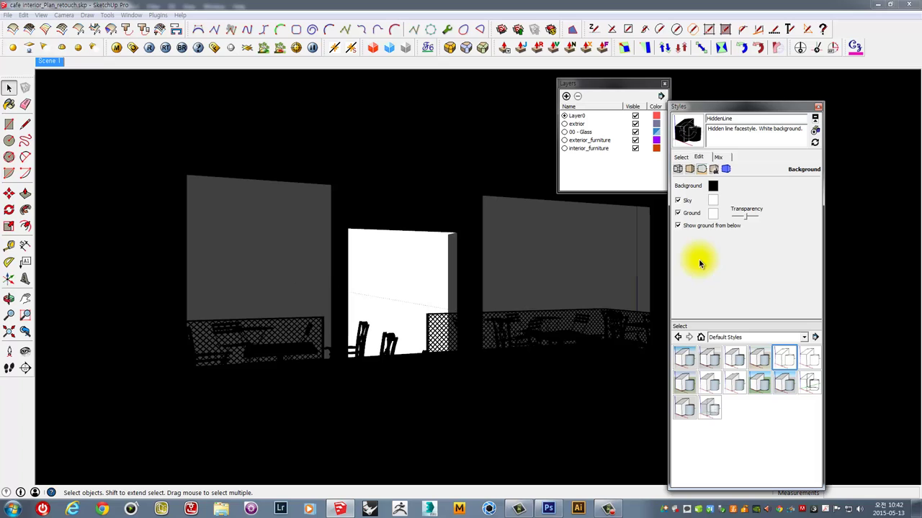
{"action": "left_click", "coordinate": [404, 261]}
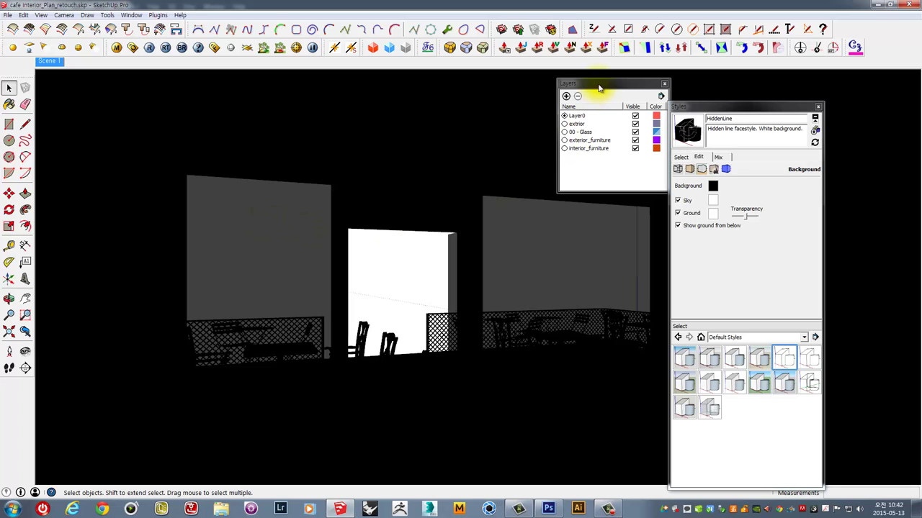
Hide the 00 - Glass layer so the windows render solid white
{"action": "left_click_drag", "start_coordinate": [597, 85], "coordinate": [520, 85]}
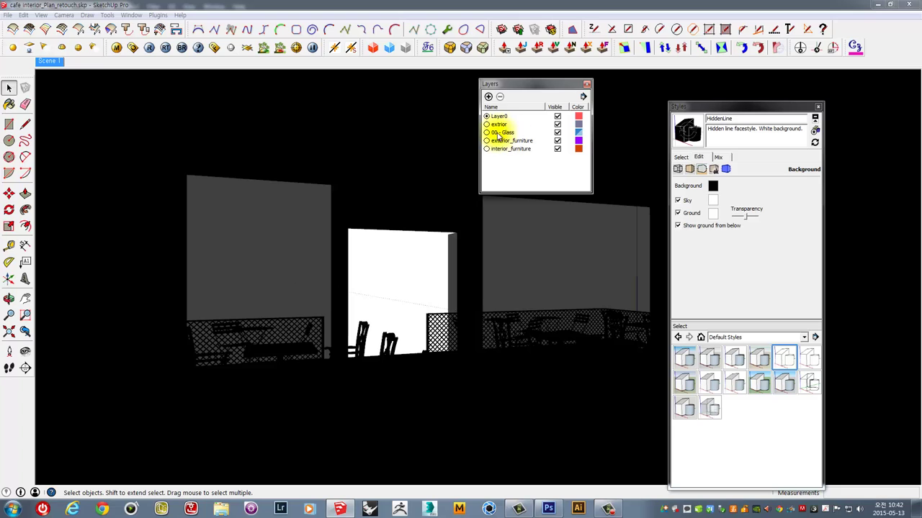
{"action": "left_click", "coordinate": [558, 134]}
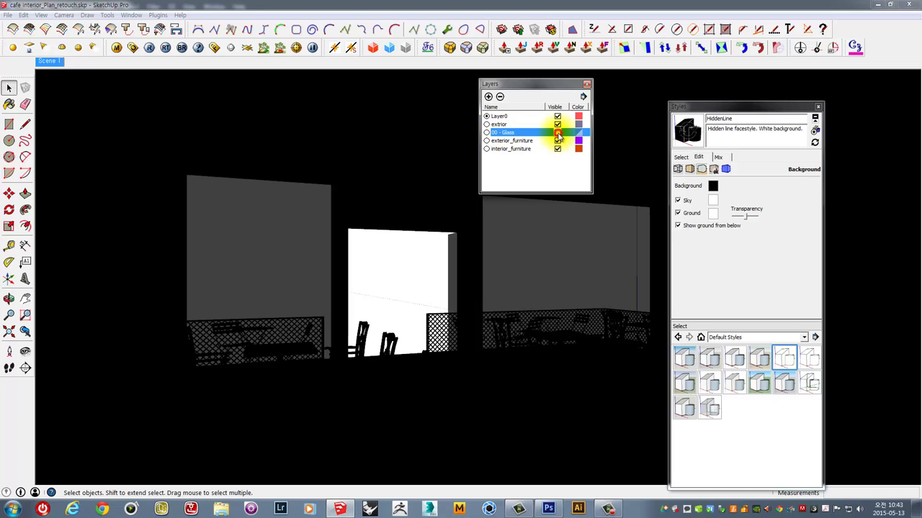
{"action": "left_click", "coordinate": [558, 135]}
{"action": "left_click", "coordinate": [558, 135]}
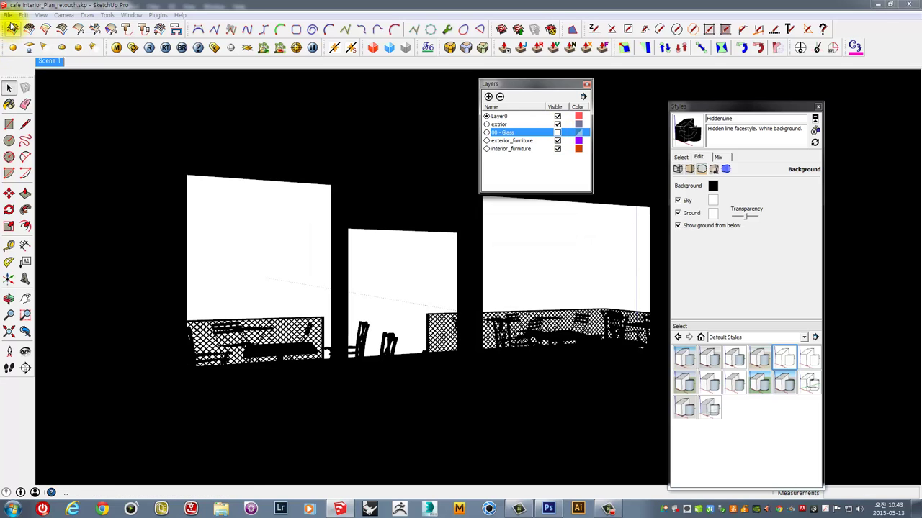
Export the view as the JPEG mask cafe interior_Plan_retouch_alphan.jpg
{"action": "left_click", "coordinate": [7, 15]}
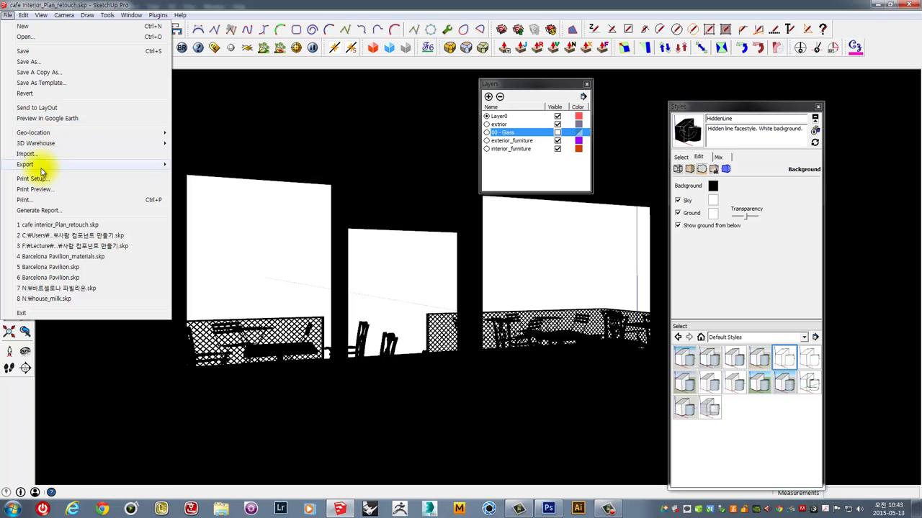
{"action": "mouse_move", "coordinate": [25, 164]}
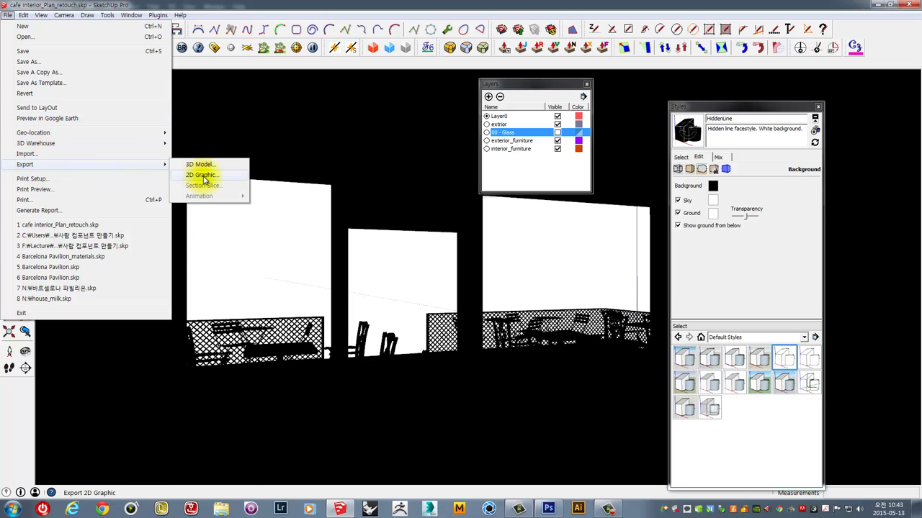
{"action": "left_click", "coordinate": [202, 175]}
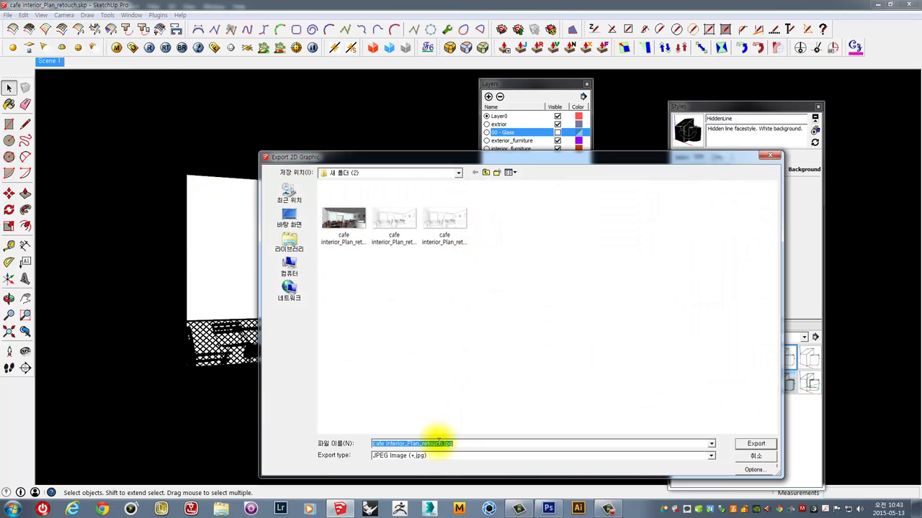
{"action": "left_click", "coordinate": [442, 443]}
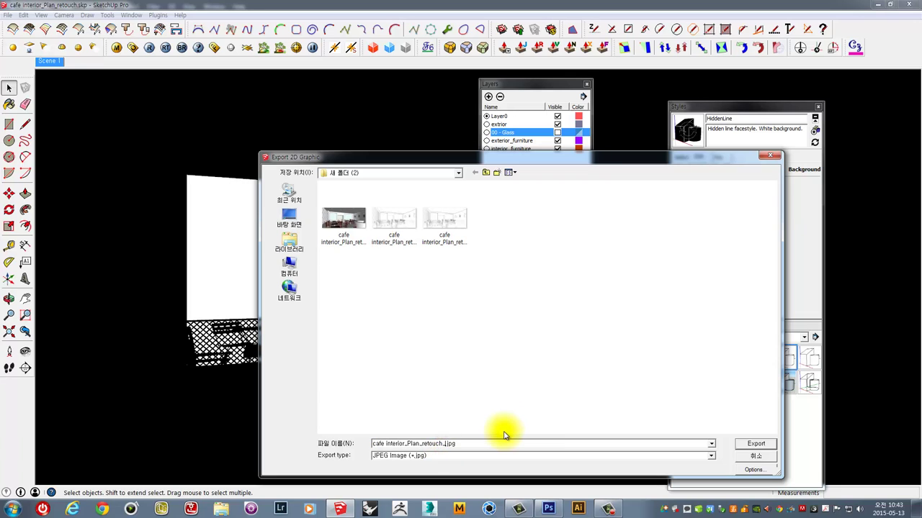
{"action": "type", "text": "lphan"}
{"action": "left_click", "coordinate": [746, 445]}
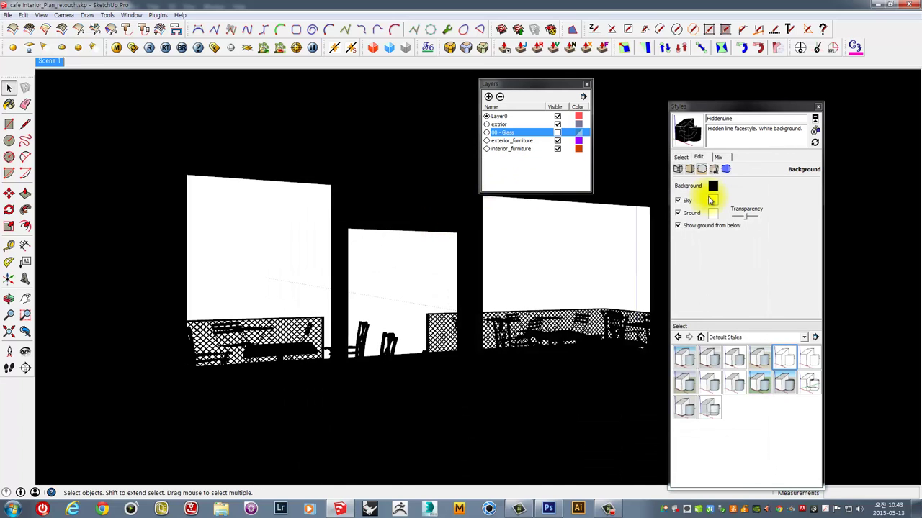
Show 00 - Glass again and export the grey-glass mask as cafe interior_Plan_retouch_alphan_glass.jpg
{"action": "left_click", "coordinate": [558, 134]}
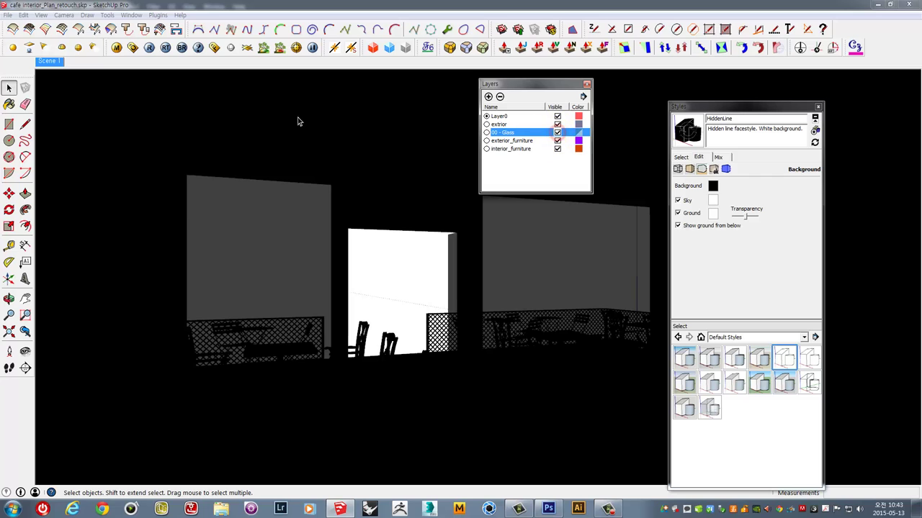
{"action": "left_click", "coordinate": [9, 16]}
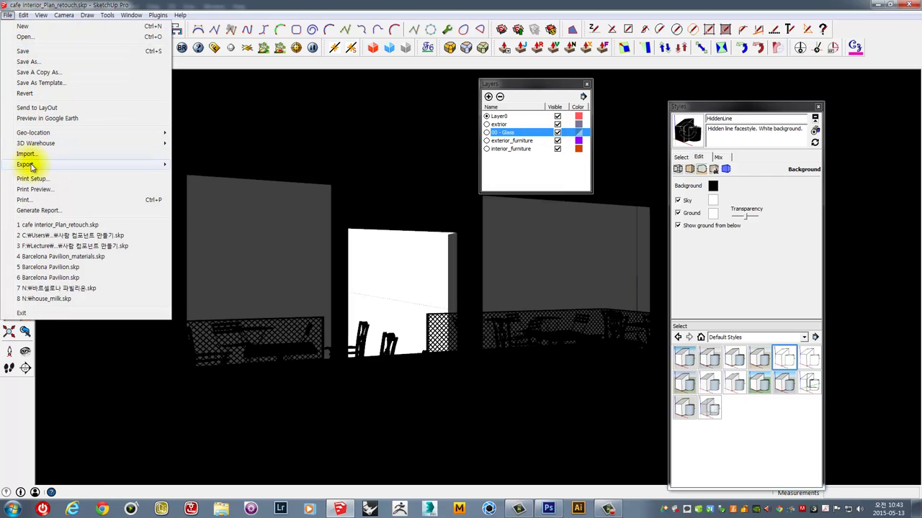
{"action": "mouse_move", "coordinate": [26, 164]}
{"action": "left_click", "coordinate": [199, 175]}
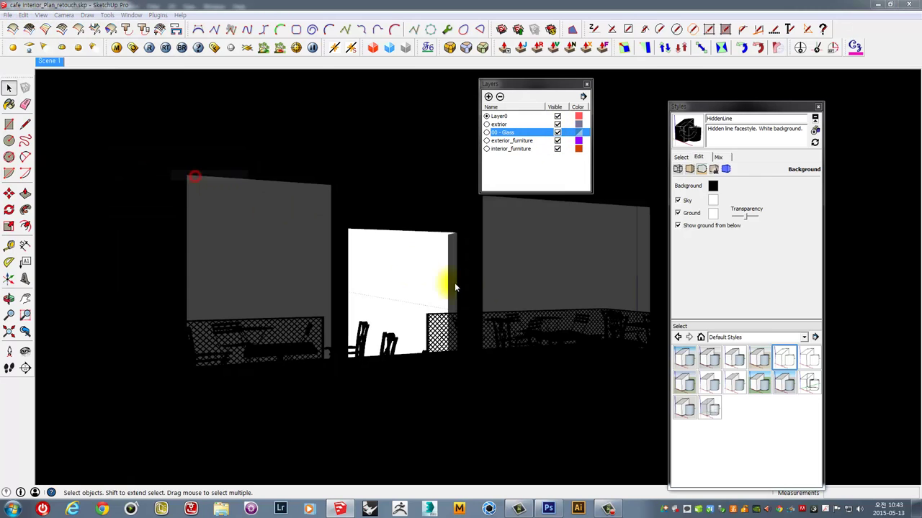
{"action": "left_click", "coordinate": [395, 232]}
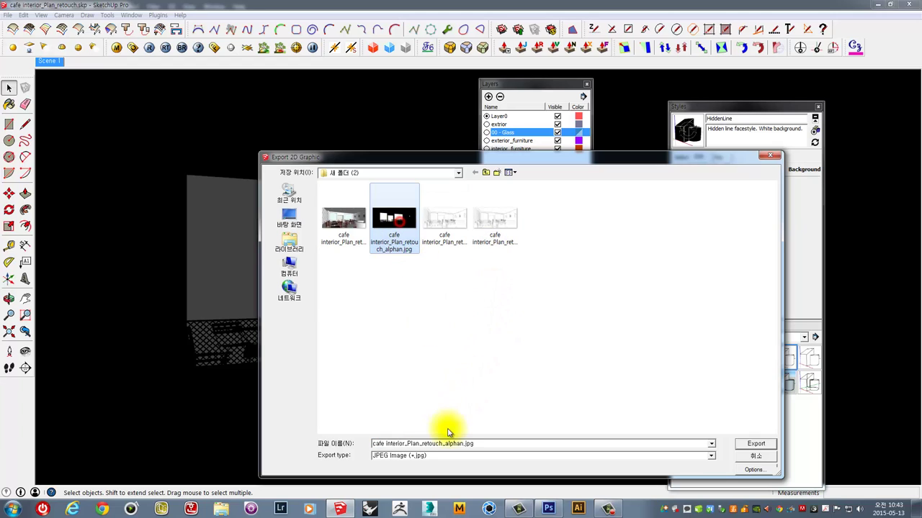
{"action": "left_click", "coordinate": [446, 442]}
{"action": "left_click", "coordinate": [462, 444]}
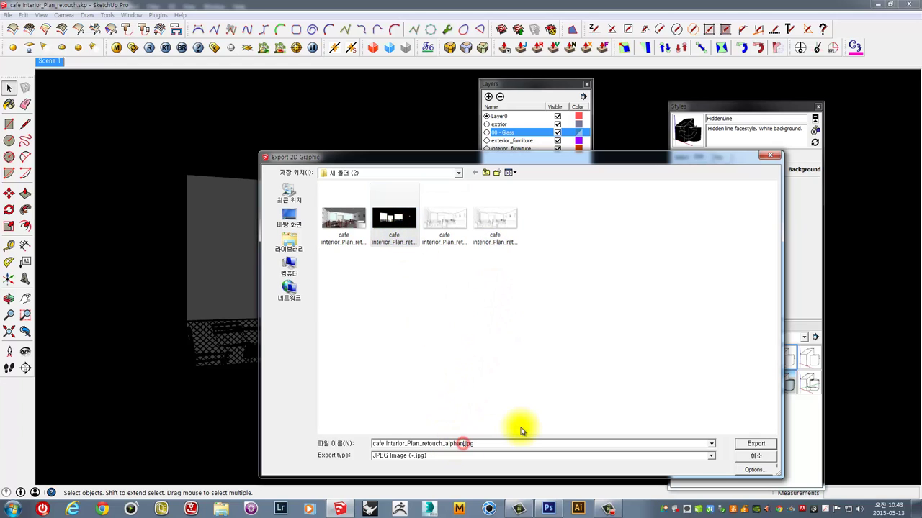
{"action": "type", "text": "_g"}
{"action": "type", "text": "ss"}
{"action": "key", "text": "Return"}
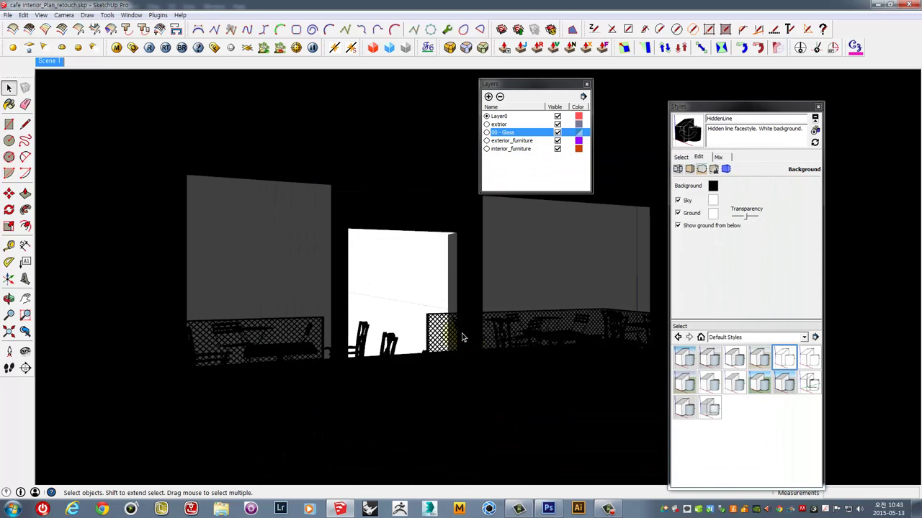
{"action": "left_click", "coordinate": [548, 509]}
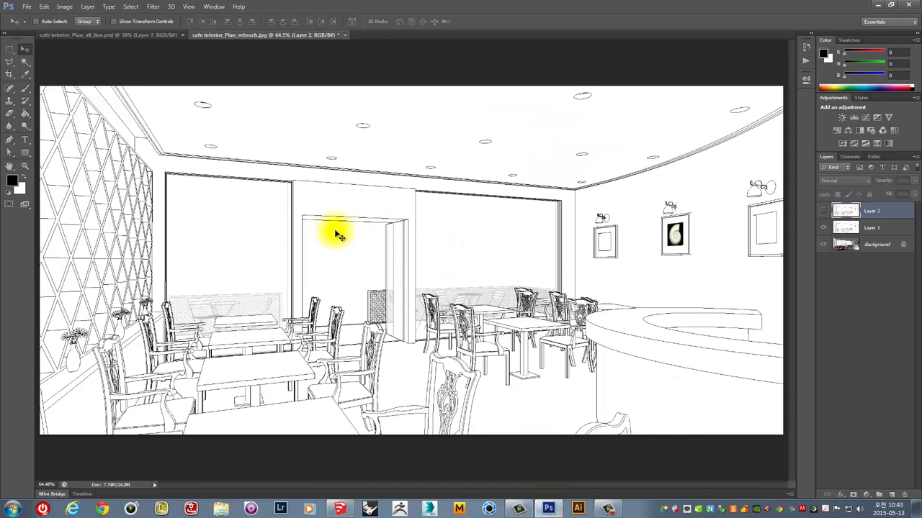
Open both exported mask JPEGs in Photoshop
{"action": "left_click", "coordinate": [24, 7]}
{"action": "left_click", "coordinate": [42, 29]}
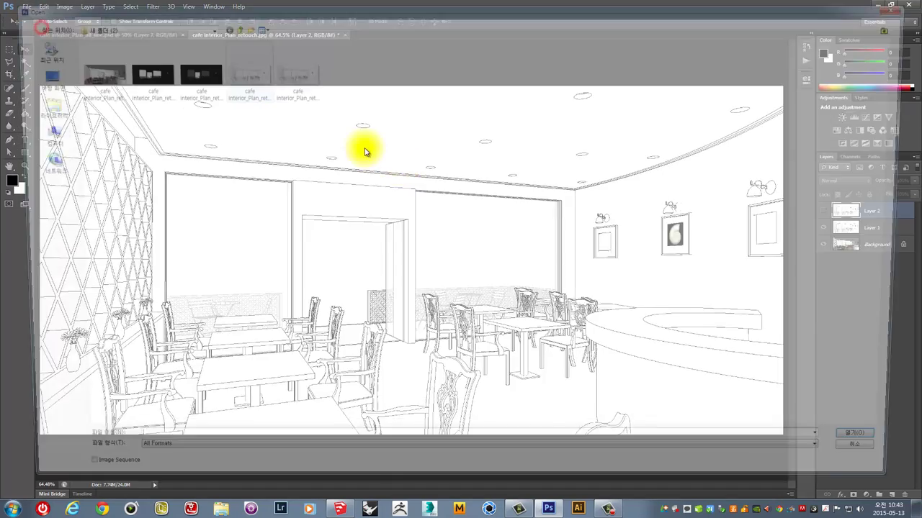
{"action": "left_click_drag", "start_coordinate": [179, 117], "coordinate": [123, 52]}
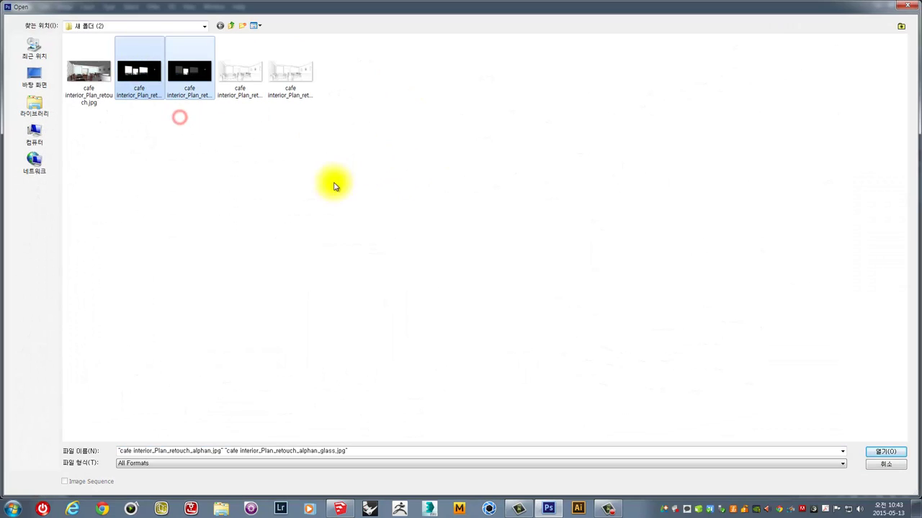
{"action": "left_click", "coordinate": [885, 451]}
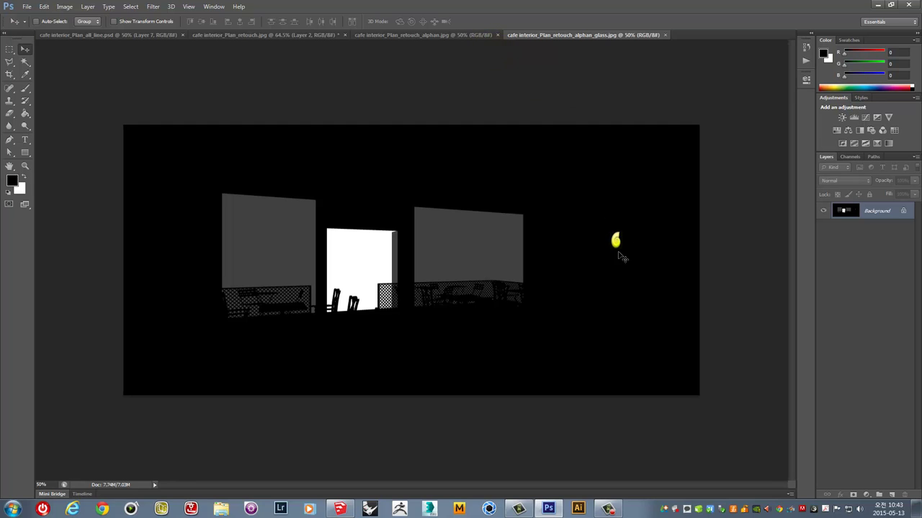
{"action": "left_click", "coordinate": [461, 35]}
{"action": "left_click", "coordinate": [545, 35]}
Cover the stray spot on the glass mask with a copied black patch and merge it down
{"action": "left_click", "coordinate": [10, 49]}
{"action": "left_click_drag", "start_coordinate": [583, 211], "coordinate": [604, 195]}
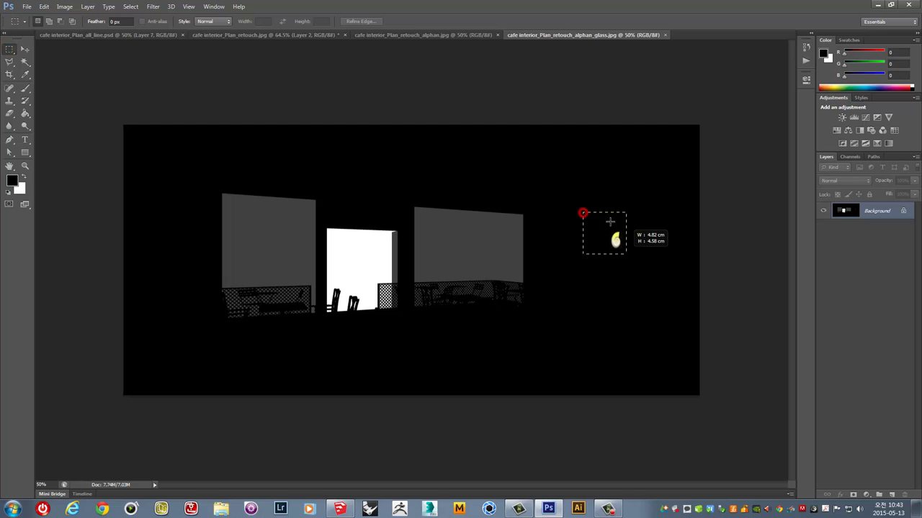
{"action": "left_click", "coordinate": [598, 162]}
{"action": "left_click_drag", "start_coordinate": [573, 152], "coordinate": [638, 200]}
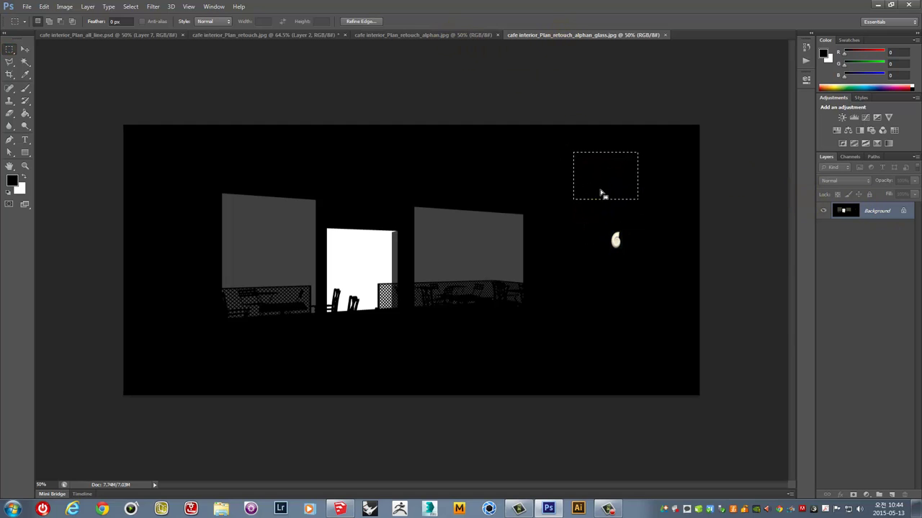
{"action": "key", "text": "ctrl+j"}
{"action": "left_click", "coordinate": [25, 49]}
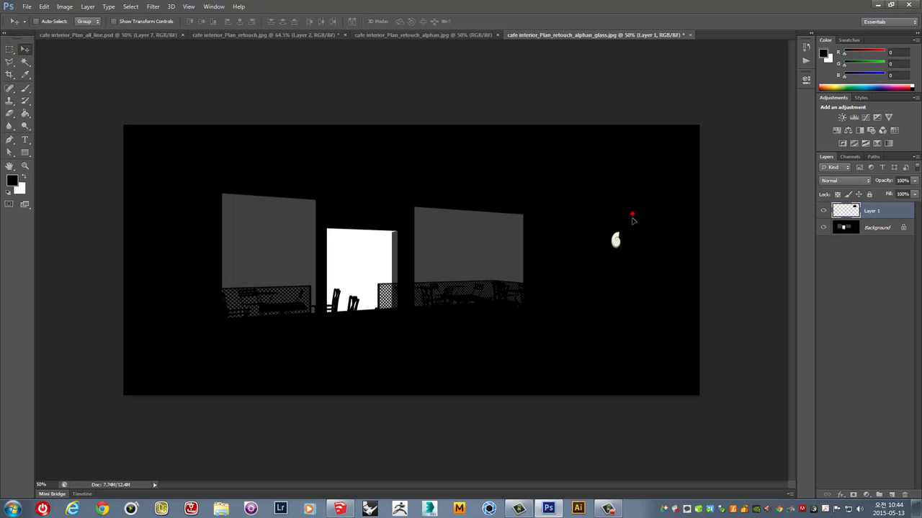
{"action": "left_click_drag", "start_coordinate": [631, 210], "coordinate": [628, 273]}
{"action": "key", "text": "ctrl+e"}
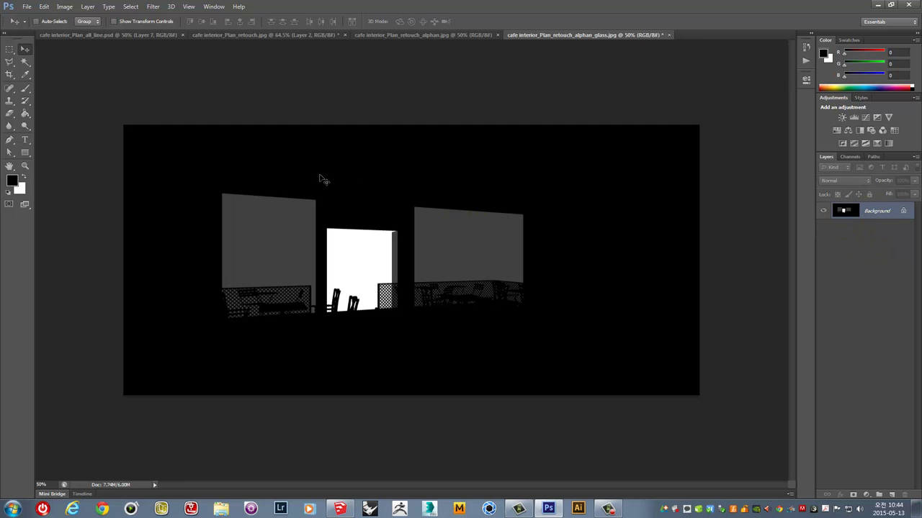
Cover the stray spot on the white-window mask with a copied black patch
{"action": "left_click", "coordinate": [407, 34]}
{"action": "left_click", "coordinate": [9, 49]}
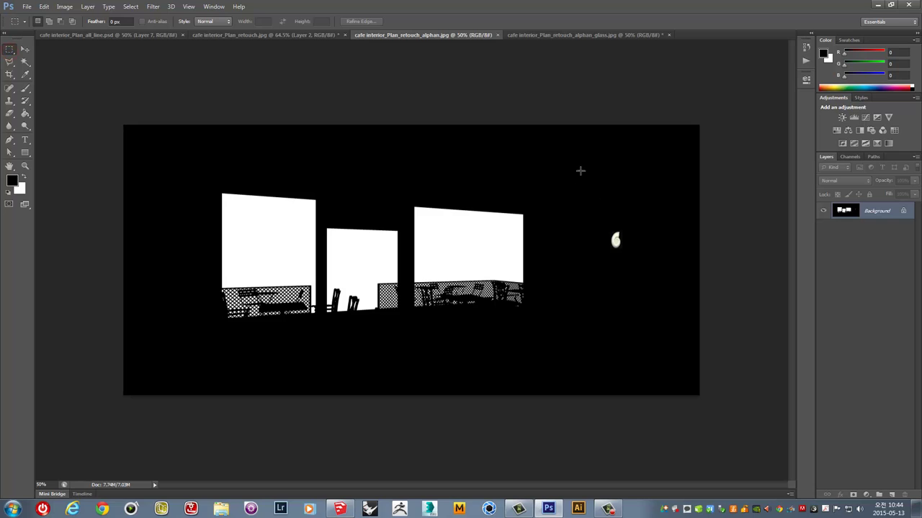
{"action": "left_click_drag", "start_coordinate": [580, 164], "coordinate": [629, 199]}
{"action": "key", "text": "ctrl+j"}
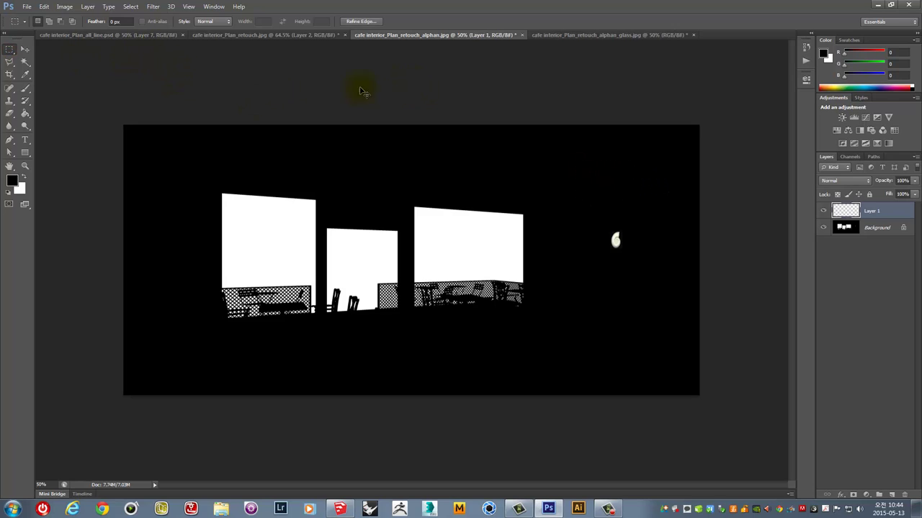
{"action": "left_click", "coordinate": [27, 48]}
{"action": "left_click_drag", "start_coordinate": [626, 202], "coordinate": [627, 255]}
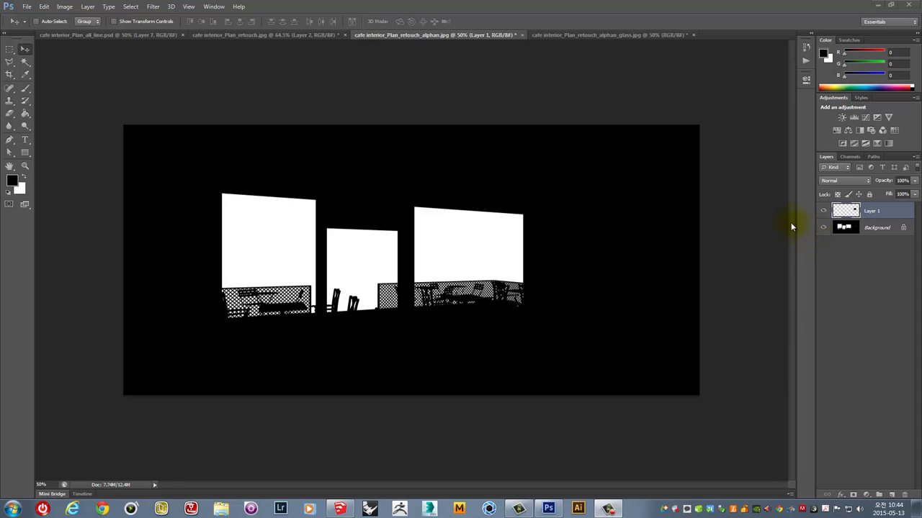
Flatten the patch, then drag the mask into the cafe document aligned to the top
{"action": "left_click", "coordinate": [872, 258]}
{"action": "left_click", "coordinate": [871, 212]}
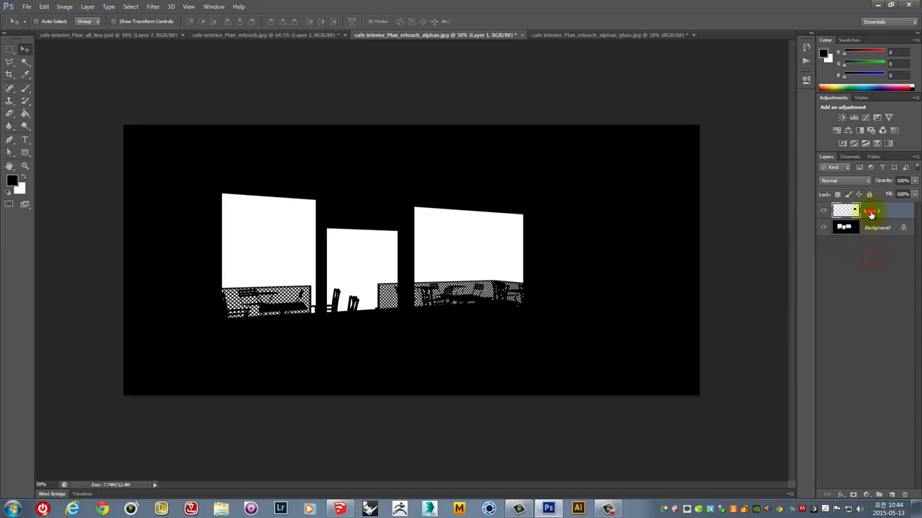
{"action": "key", "text": "Delete"}
{"action": "mouse_move", "coordinate": [487, 243]}
{"action": "left_mouse_down"}
{"action": "mouse_move", "coordinate": [263, 154]}
{"action": "mouse_move", "coordinate": [234, 39]}
{"action": "mouse_move", "coordinate": [240, 255]}
{"action": "mouse_move", "coordinate": [219, 148]}
{"action": "left_mouse_up"}
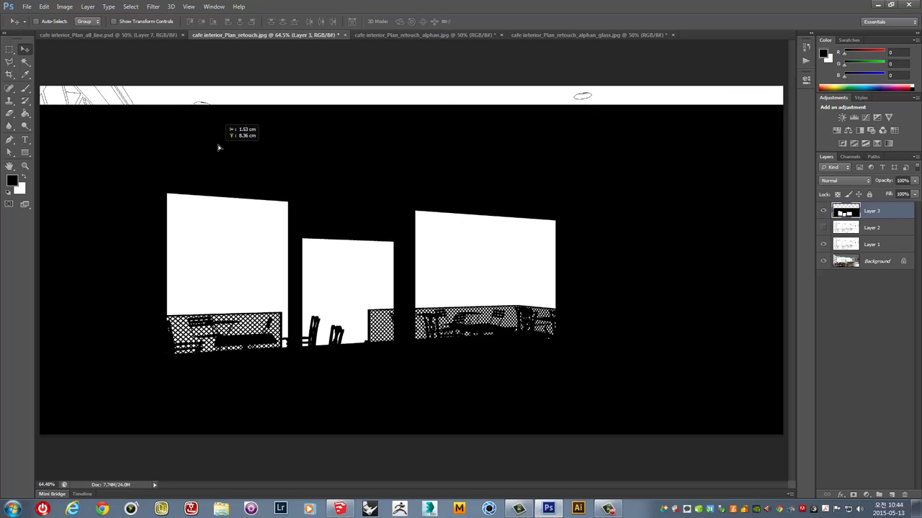
{"action": "left_click_drag", "start_coordinate": [219, 147], "coordinate": [231, 147]}
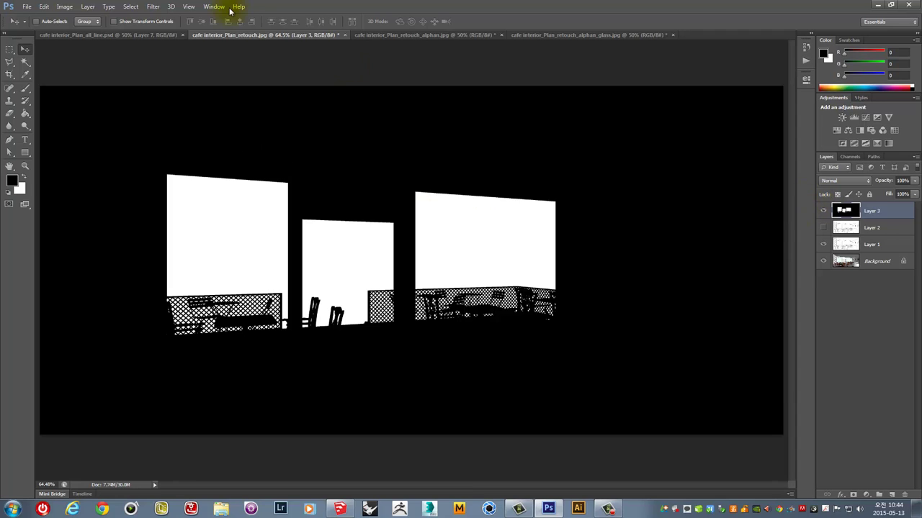
Save and close the white-window mask image as JPEG
{"action": "left_click", "coordinate": [404, 35]}
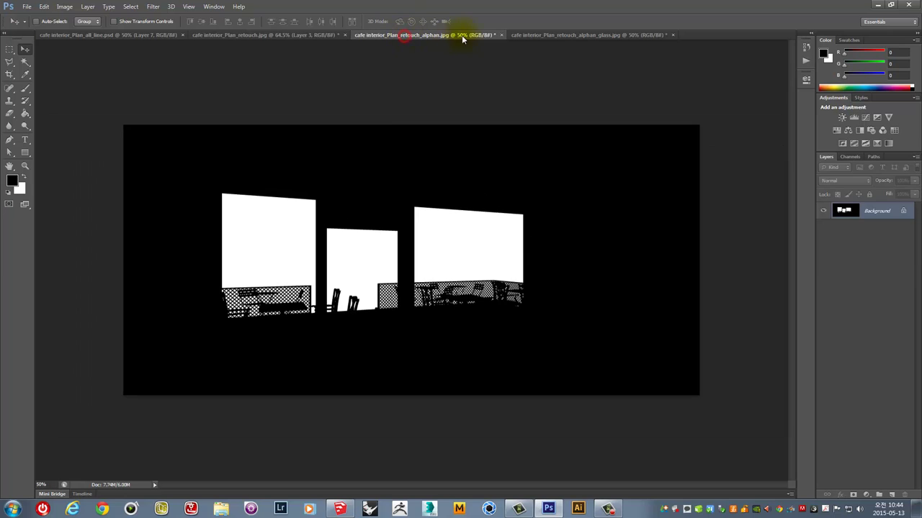
{"action": "left_click", "coordinate": [501, 35]}
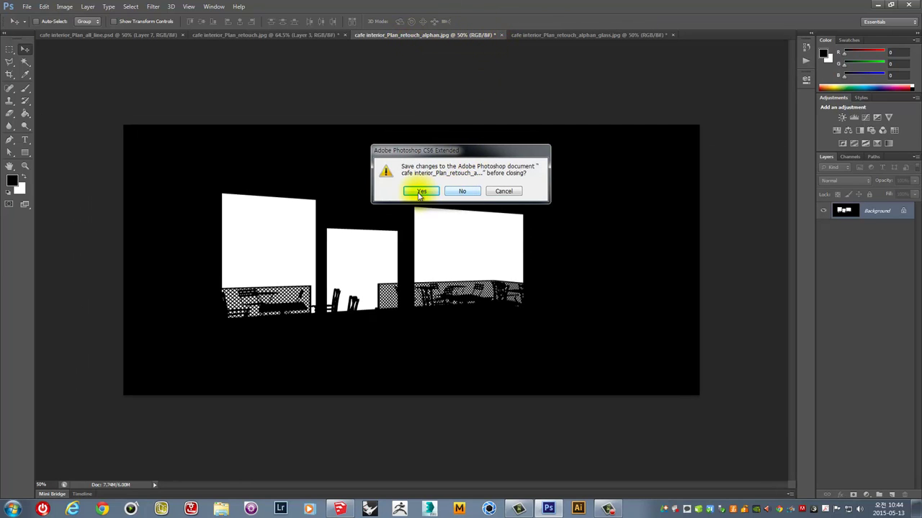
{"action": "left_click", "coordinate": [420, 192]}
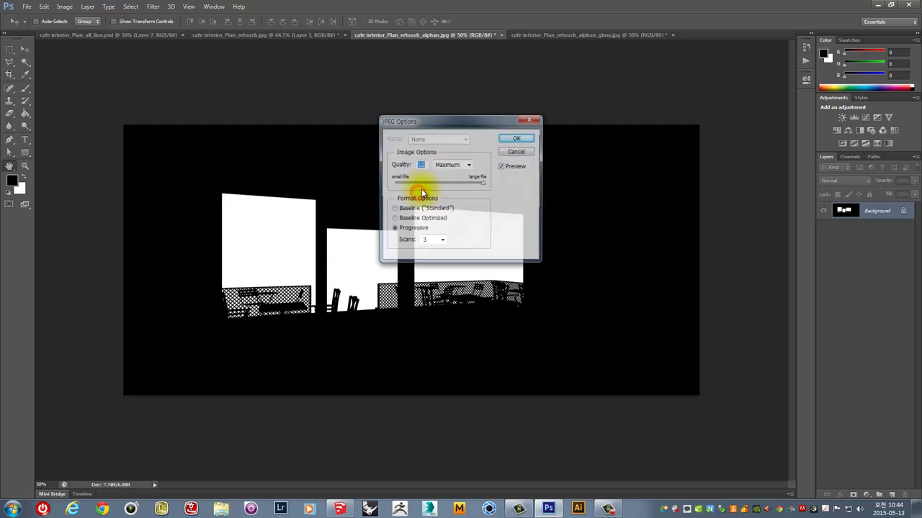
{"action": "left_click", "coordinate": [515, 139]}
Paste the glass mask into the retouch document as Layer 4 and align it
{"action": "left_click", "coordinate": [471, 35]}
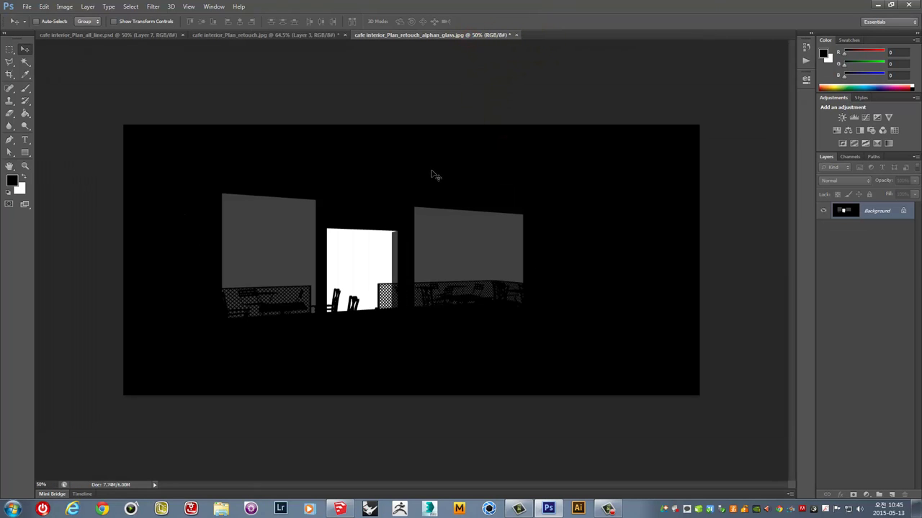
{"action": "left_click", "coordinate": [274, 36]}
{"action": "key", "text": "ctrl+v"}
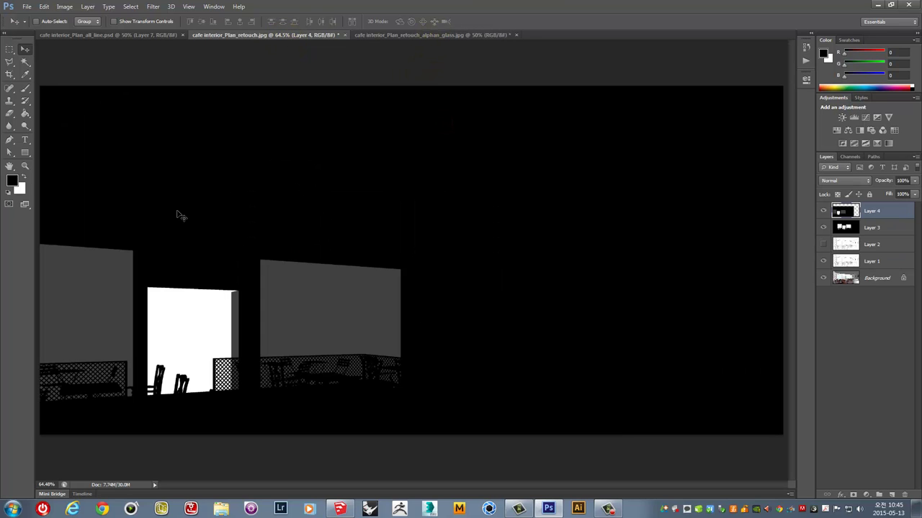
{"action": "mouse_move", "coordinate": [177, 212]}
{"action": "left_mouse_down"}
{"action": "mouse_move", "coordinate": [234, 156]}
{"action": "mouse_move", "coordinate": [233, 146]}
{"action": "left_mouse_up"}
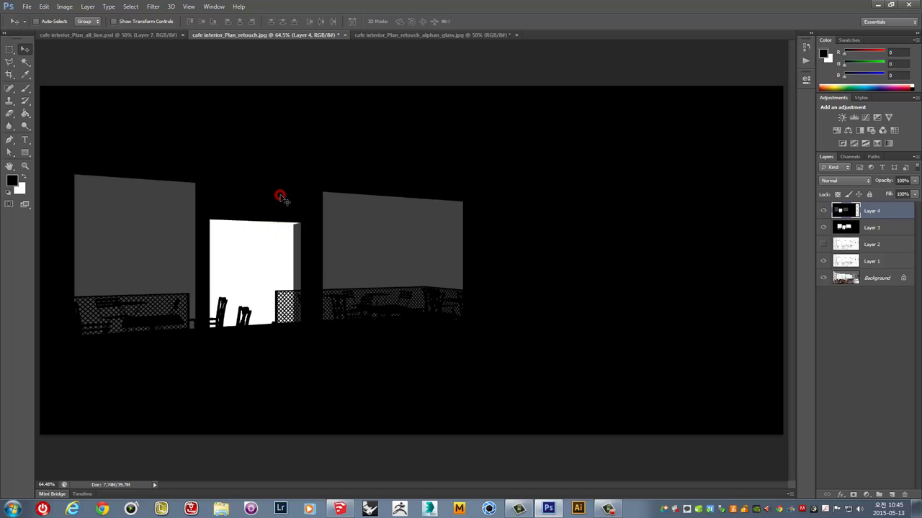
{"action": "scroll", "coordinate": [281, 197], "scroll_direction": "down", "scroll_amount": 3}
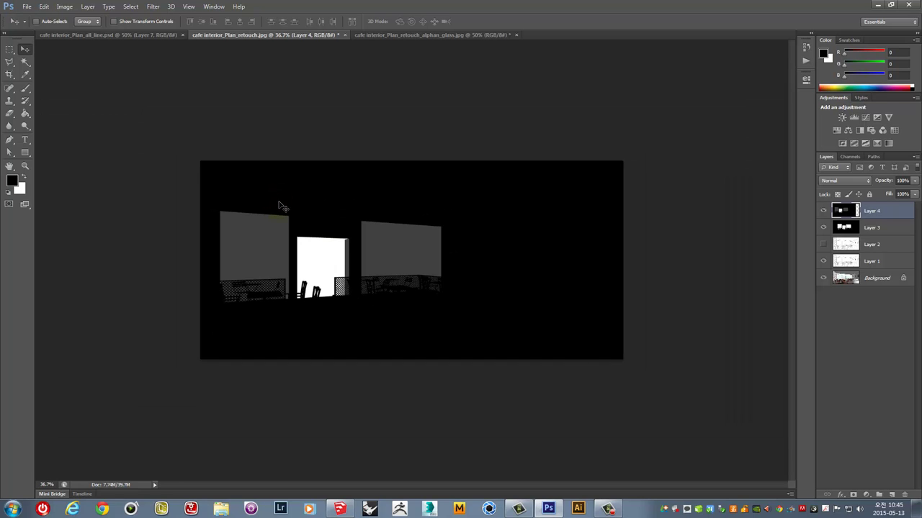
{"action": "key", "text": "ctrl+t"}
{"action": "left_click_drag", "start_coordinate": [271, 200], "coordinate": [311, 196]}
{"action": "key", "text": "Return"}
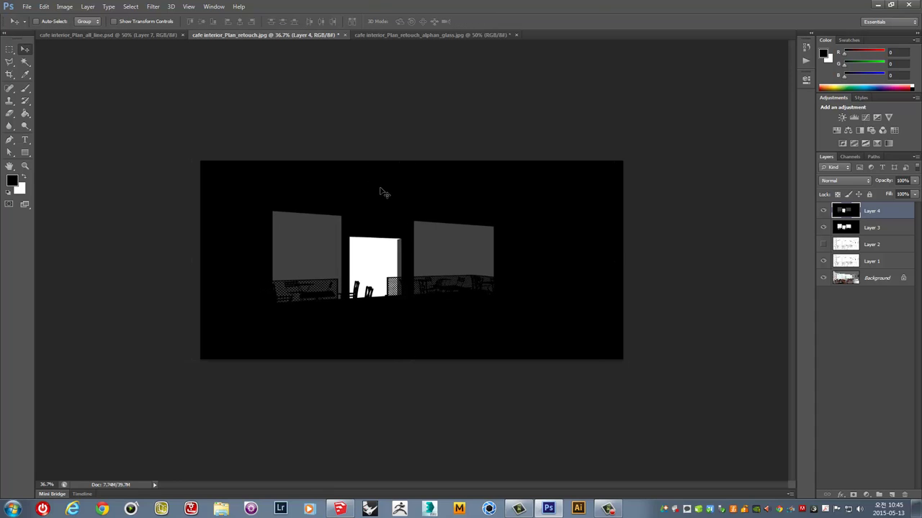
Close the glass mask image and hide mask Layers 3 and 4
{"action": "left_click", "coordinate": [420, 34]}
{"action": "left_click", "coordinate": [515, 34]}
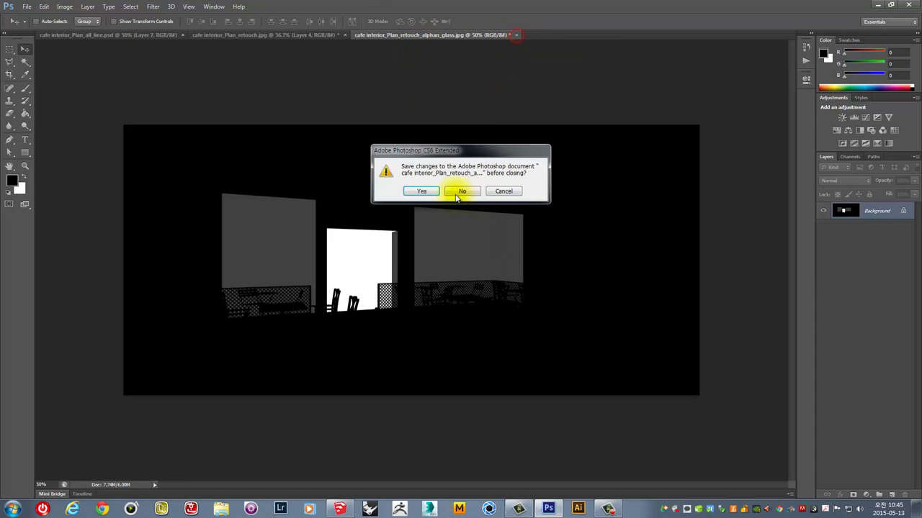
{"action": "left_click", "coordinate": [421, 189]}
{"action": "left_click", "coordinate": [515, 141]}
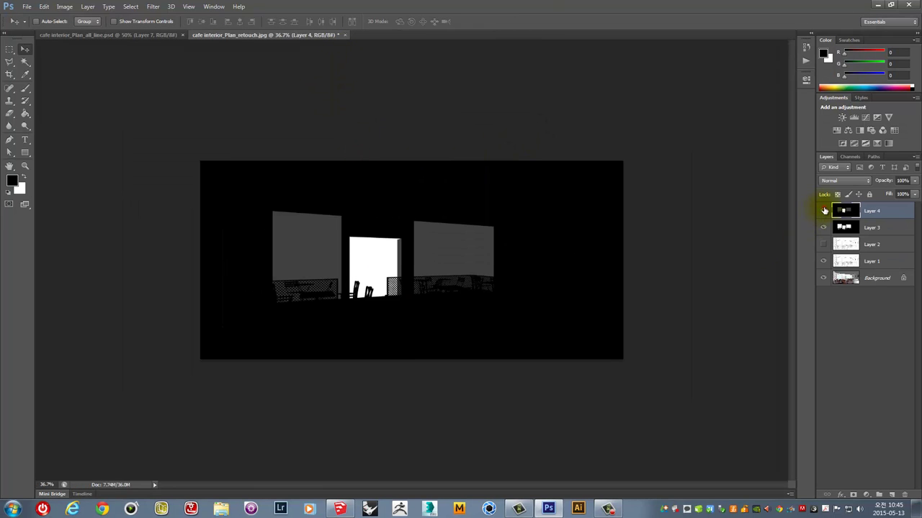
{"action": "left_click", "coordinate": [823, 210]}
{"action": "left_click", "coordinate": [823, 227]}
{"action": "scroll", "coordinate": [394, 218], "scroll_direction": "up", "scroll_amount": 2}
Open 배경 (1).jpg and 배경 (2).jpg from the Desktop's 10주 folder
{"action": "scroll", "coordinate": [395, 218], "scroll_direction": "up", "scroll_amount": 2}
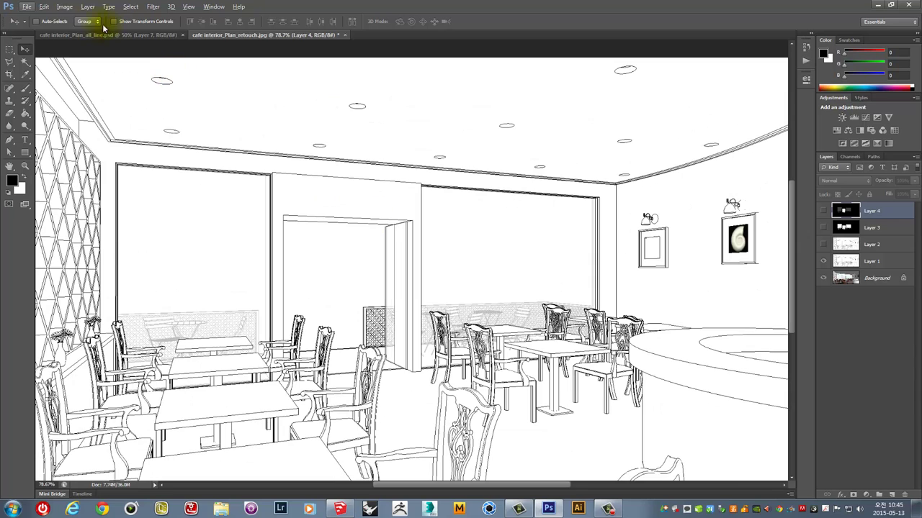
{"action": "left_click", "coordinate": [26, 7]}
{"action": "left_click", "coordinate": [28, 25]}
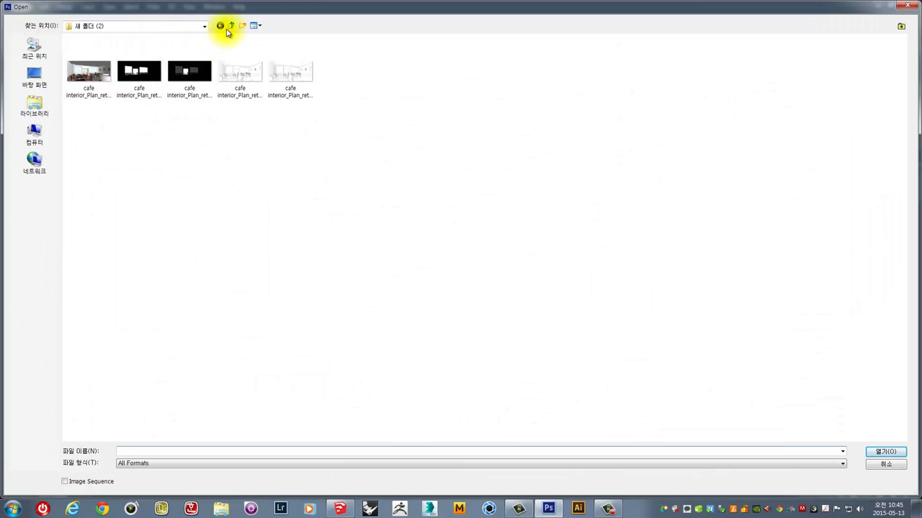
{"action": "left_click", "coordinate": [35, 83]}
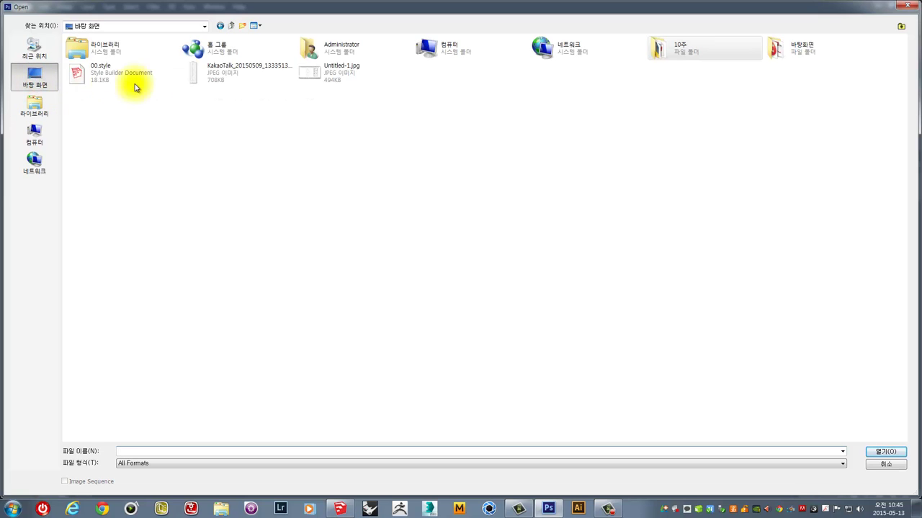
{"action": "left_click", "coordinate": [648, 56]}
{"action": "double_click", "coordinate": [648, 56]}
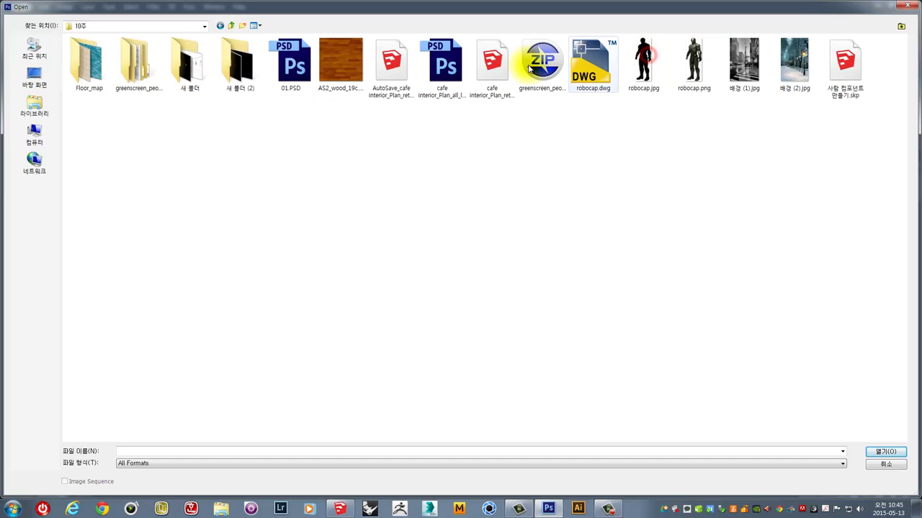
{"action": "left_click_drag", "start_coordinate": [785, 116], "coordinate": [753, 65]}
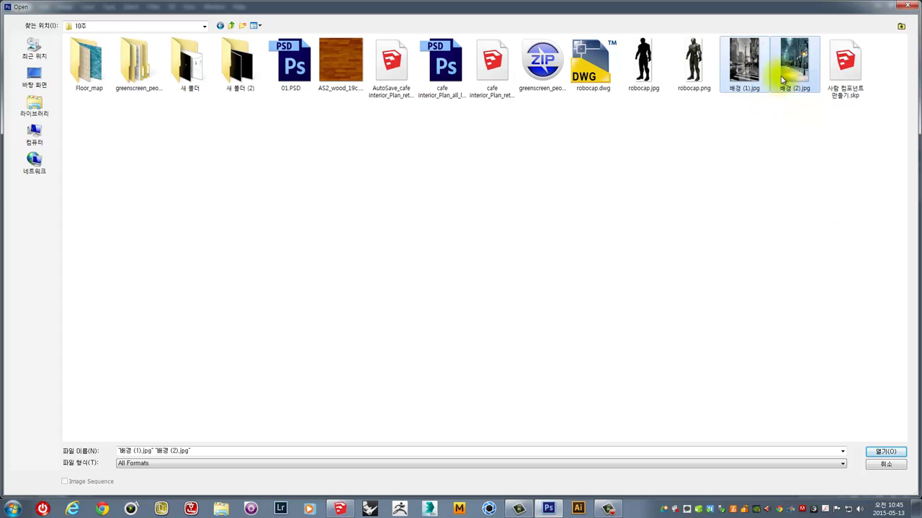
{"action": "left_click", "coordinate": [883, 452]}
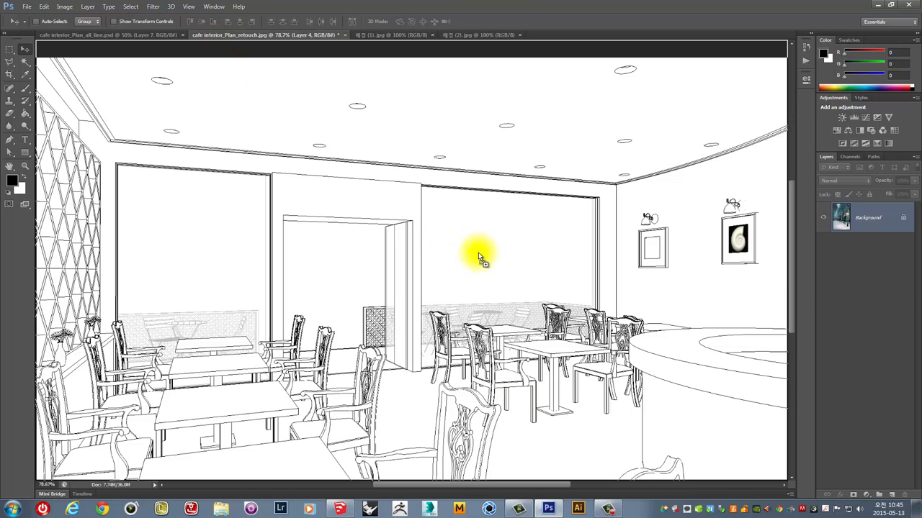
Place the snowy street photo as Layer 5 over the right window and show Layer 3
{"action": "mouse_move", "coordinate": [214, 40]}
{"action": "left_mouse_down"}
{"action": "mouse_move", "coordinate": [524, 218]}
{"action": "mouse_move", "coordinate": [535, 207]}
{"action": "left_mouse_up"}
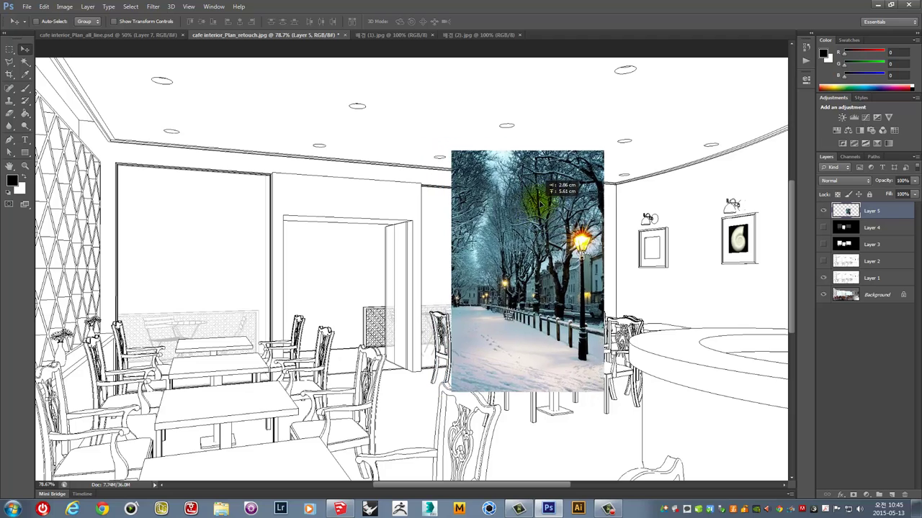
{"action": "left_click_drag", "start_coordinate": [535, 207], "coordinate": [545, 203]}
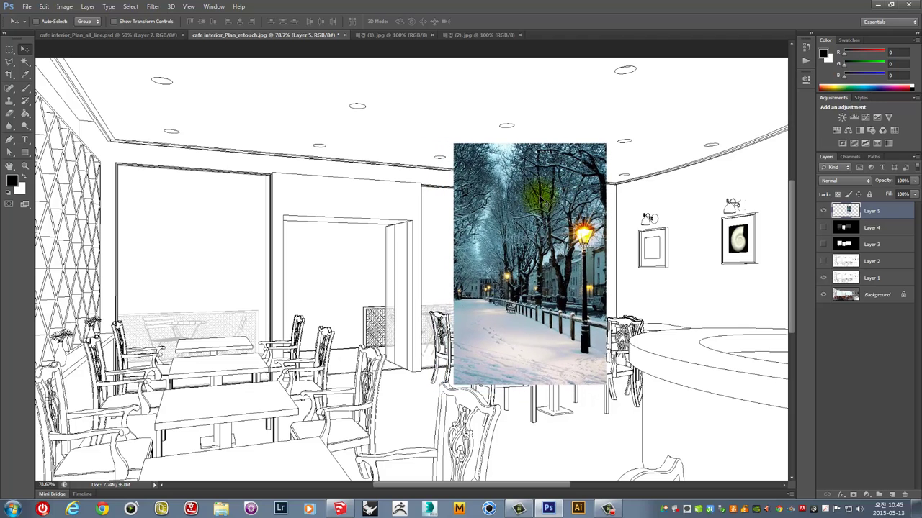
{"action": "left_click", "coordinate": [847, 246]}
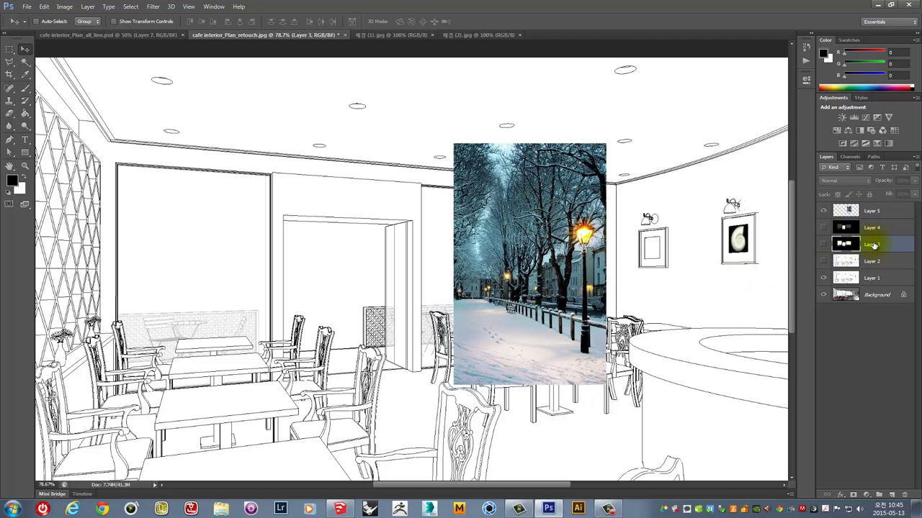
{"action": "left_click", "coordinate": [824, 245]}
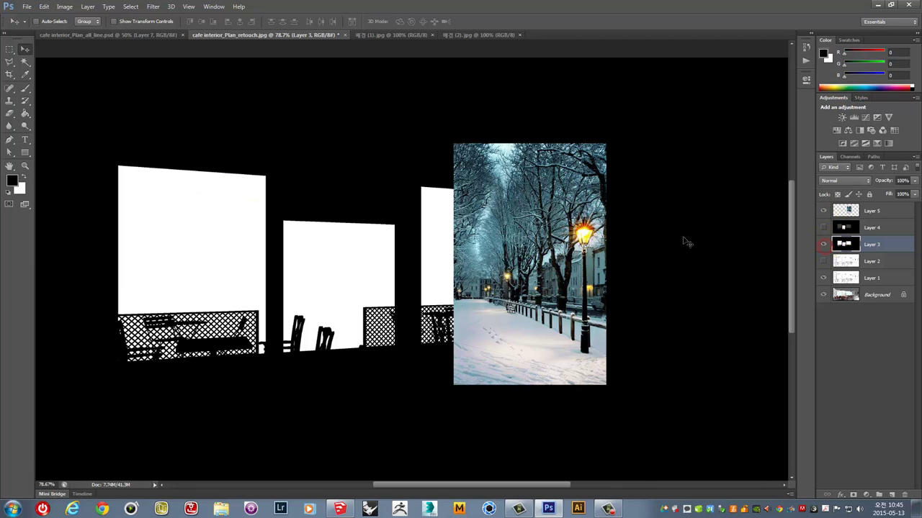
Select every black area of Layer 3 with a non-contiguous Magic Wand, then hide Layer 3 and activate Layer 5
{"action": "left_click", "coordinate": [24, 63]}
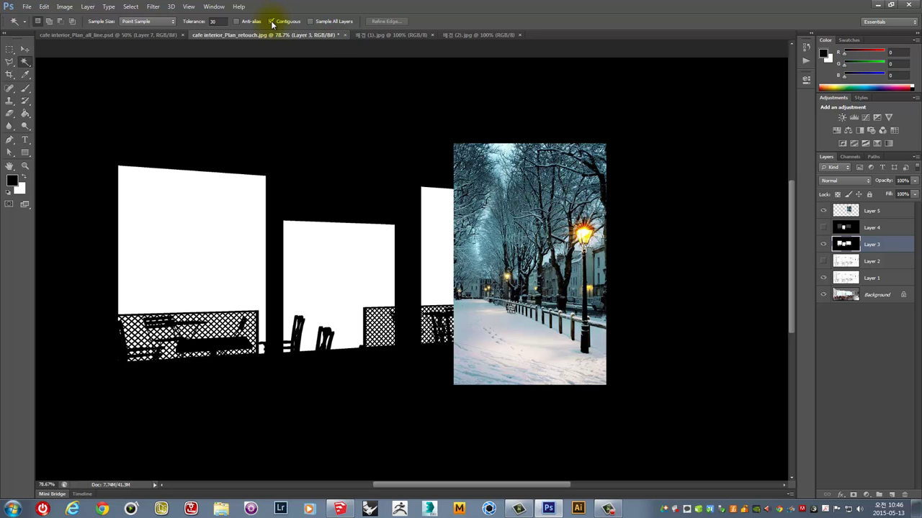
{"action": "left_click", "coordinate": [322, 130]}
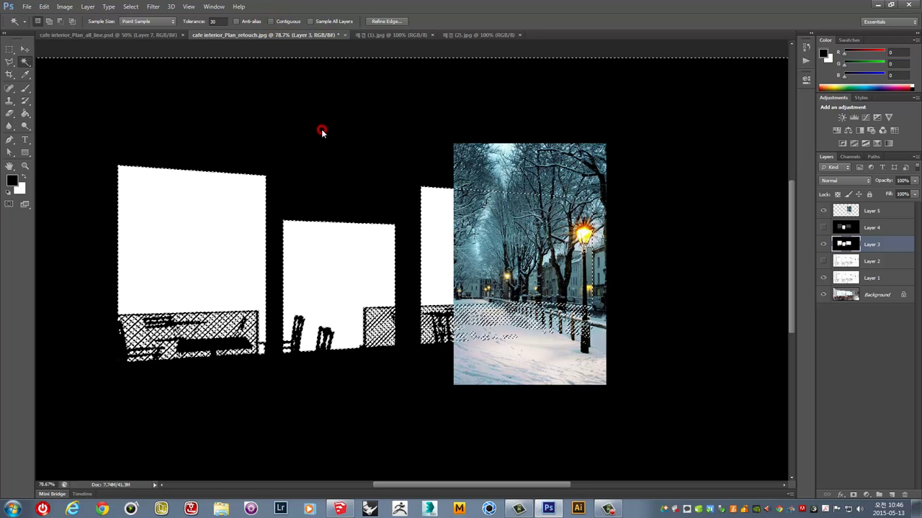
{"action": "key", "text": "ctrl+0"}
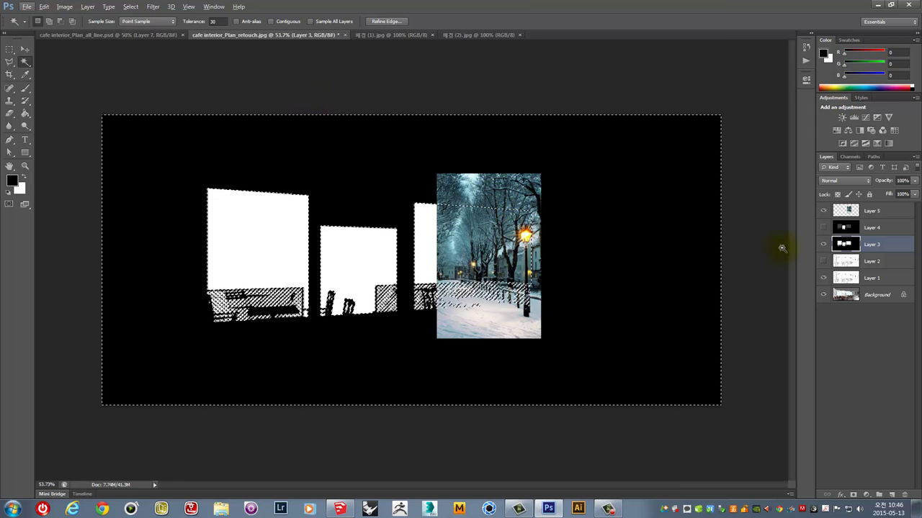
{"action": "left_click", "coordinate": [824, 245]}
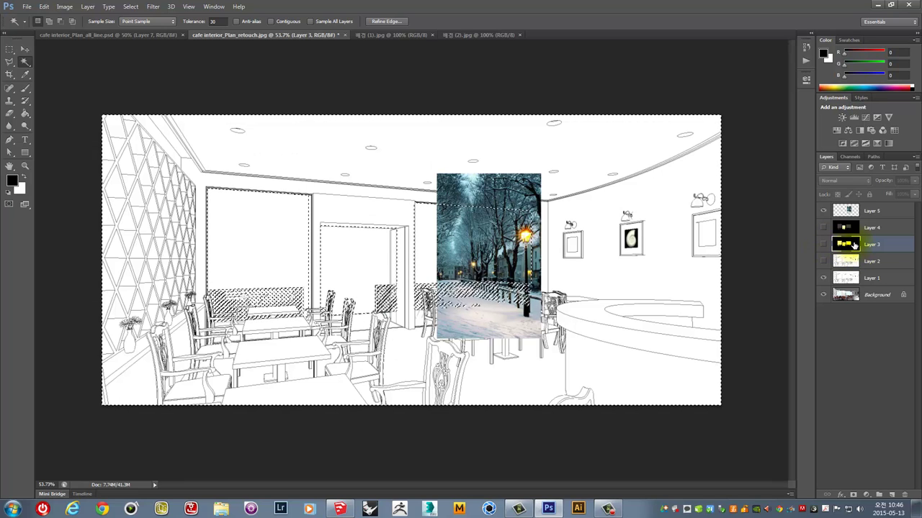
{"action": "left_click", "coordinate": [850, 211]}
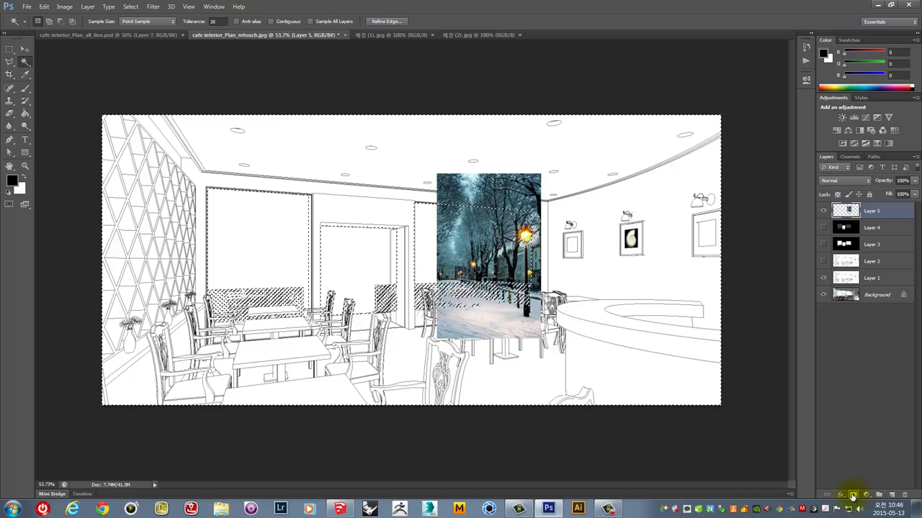
{"action": "left_click", "coordinate": [853, 496]}
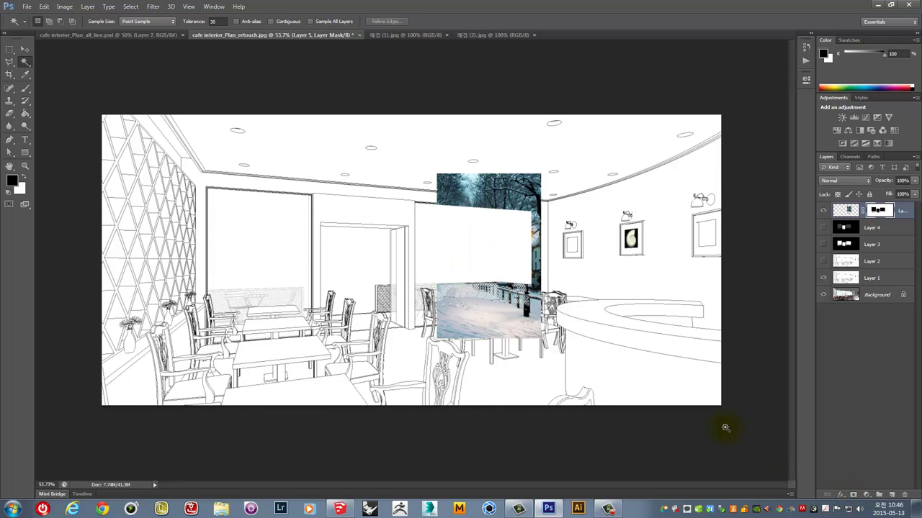
{"action": "key", "text": "ctrl+z"}
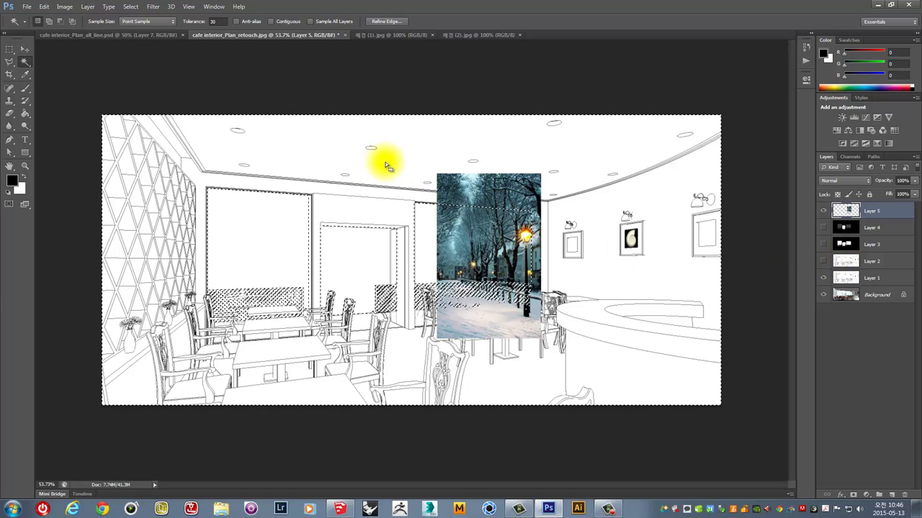
{"action": "left_click", "coordinate": [847, 245]}
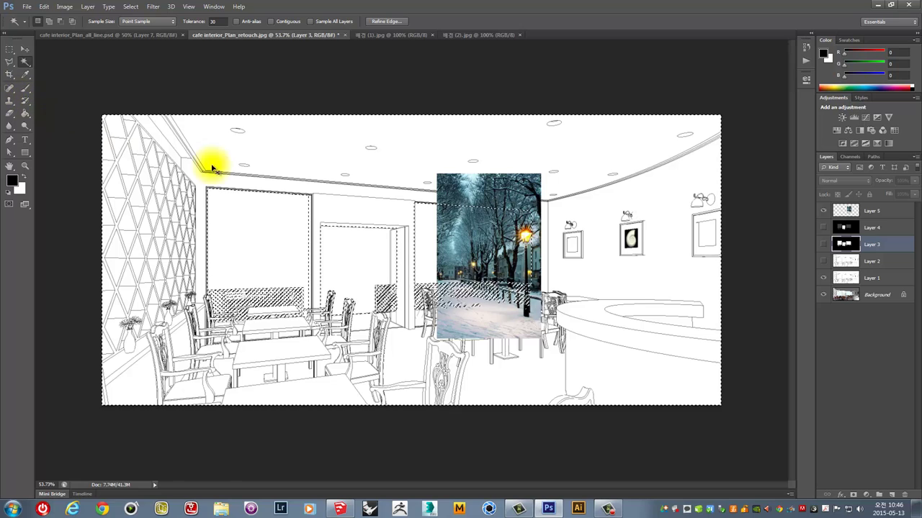
{"action": "key", "text": "ctrl+d"}
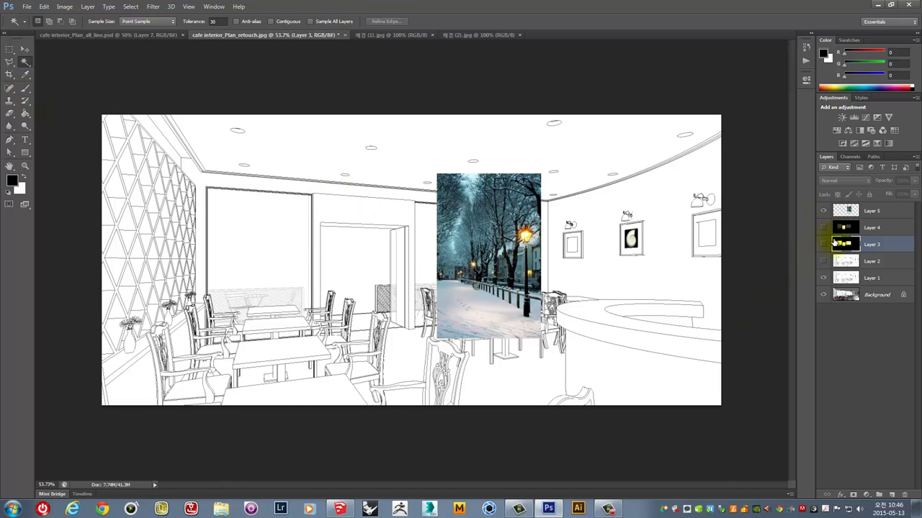
{"action": "left_click", "coordinate": [823, 245]}
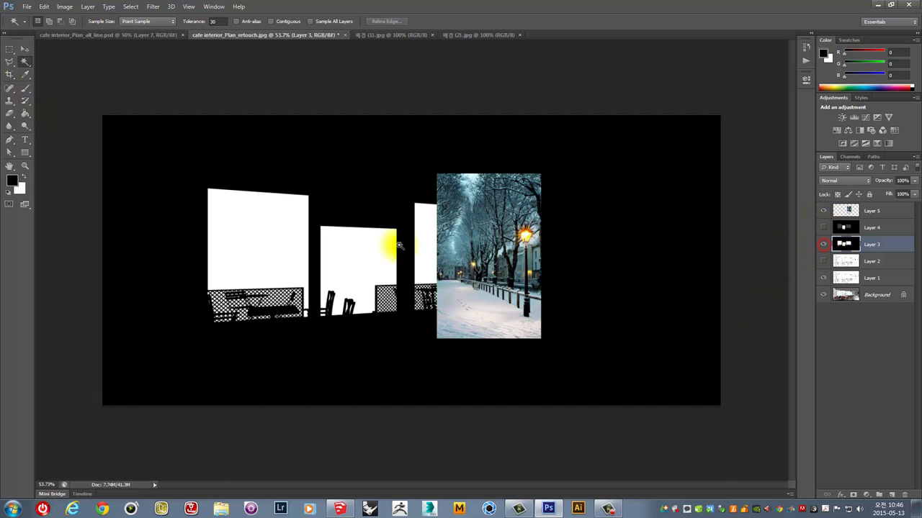
{"action": "left_click", "coordinate": [261, 234]}
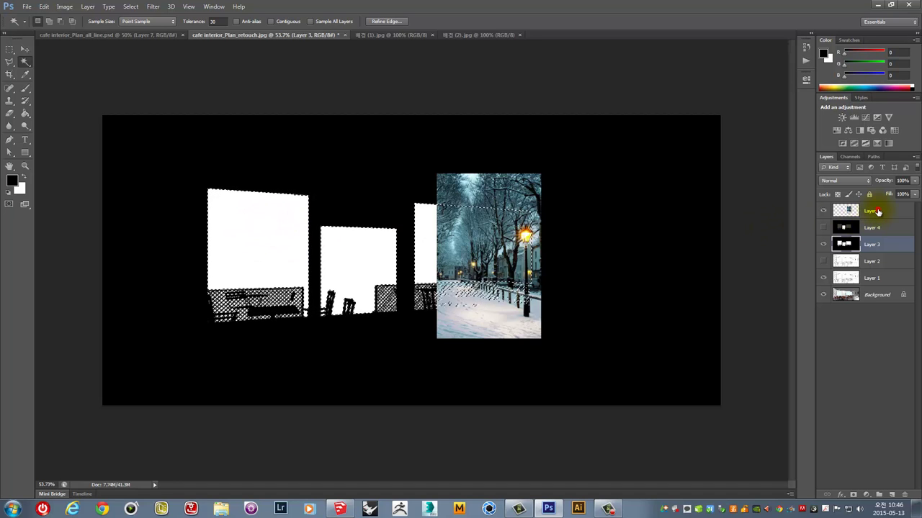
{"action": "left_click", "coordinate": [878, 211]}
{"action": "left_click", "coordinate": [822, 244]}
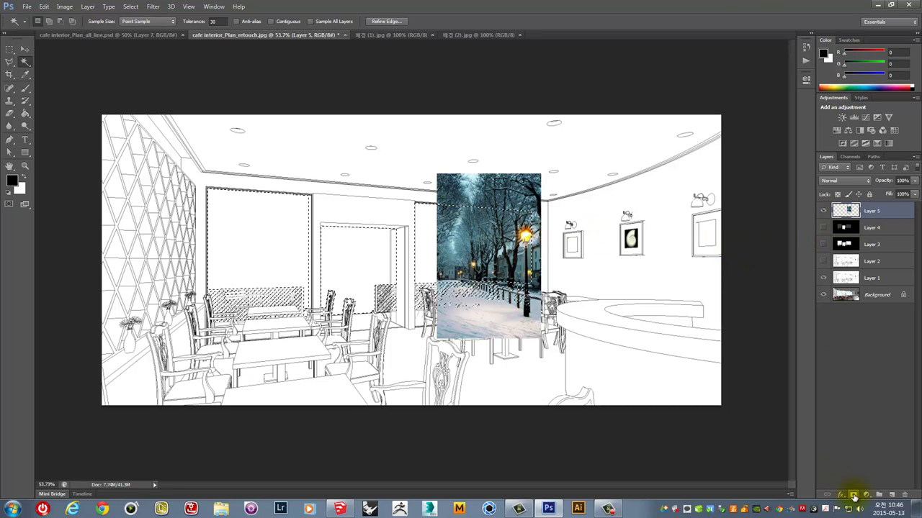
{"action": "left_click", "coordinate": [854, 496]}
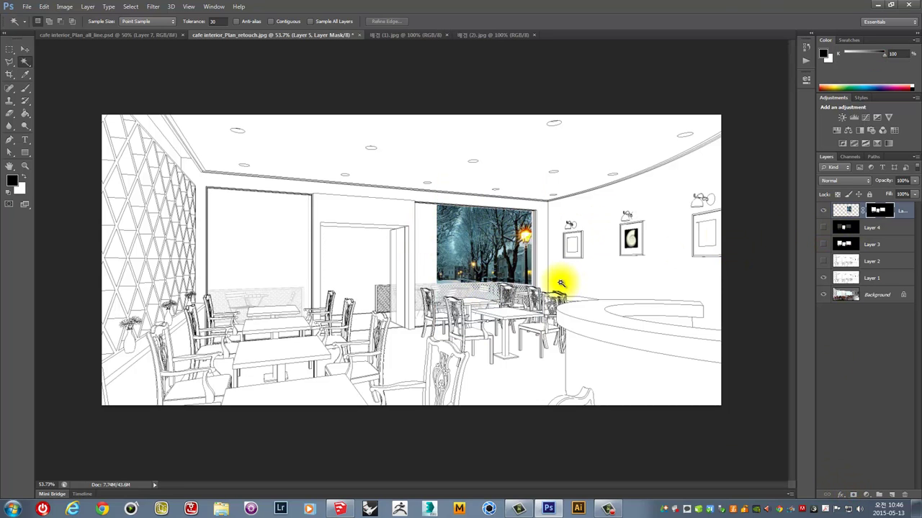
{"action": "scroll", "coordinate": [458, 288], "scroll_direction": "up", "scroll_amount": 4}
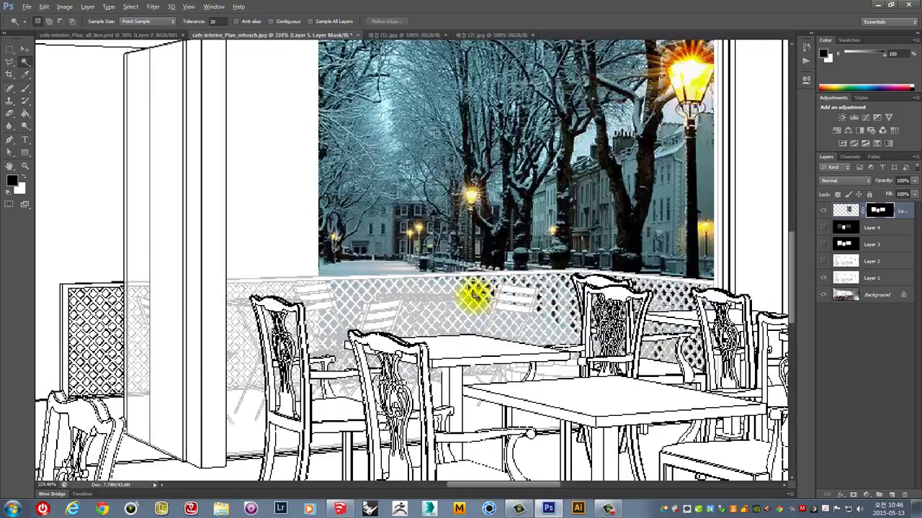
{"action": "scroll", "coordinate": [474, 296], "scroll_direction": "up", "scroll_amount": 2}
{"action": "scroll", "coordinate": [472, 294], "scroll_direction": "up", "scroll_amount": 2}
{"action": "scroll", "coordinate": [469, 292], "scroll_direction": "down", "scroll_amount": 4}
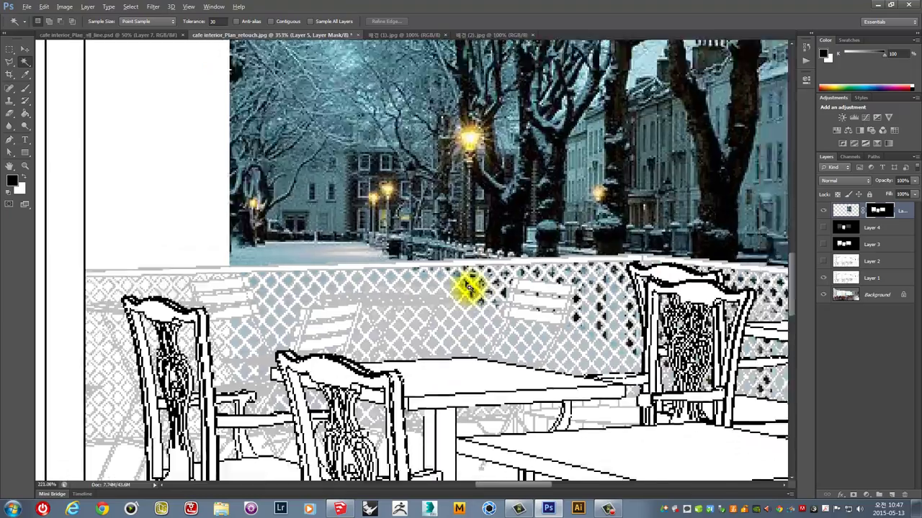
{"action": "scroll", "coordinate": [470, 290], "scroll_direction": "down", "scroll_amount": 2}
{"action": "scroll", "coordinate": [469, 290], "scroll_direction": "down", "scroll_amount": 1}
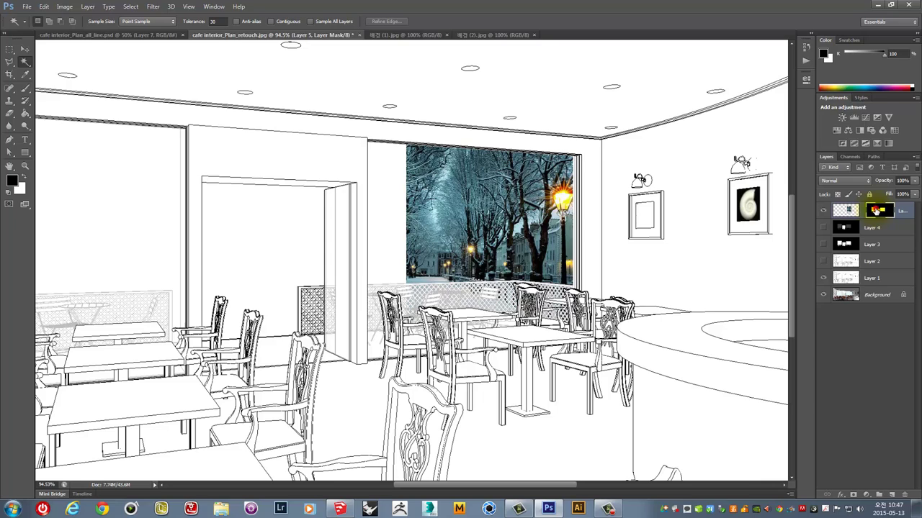
Target the snowy photo's pixels rather than its mask and drag the photo over the right window
{"action": "left_click", "coordinate": [853, 211]}
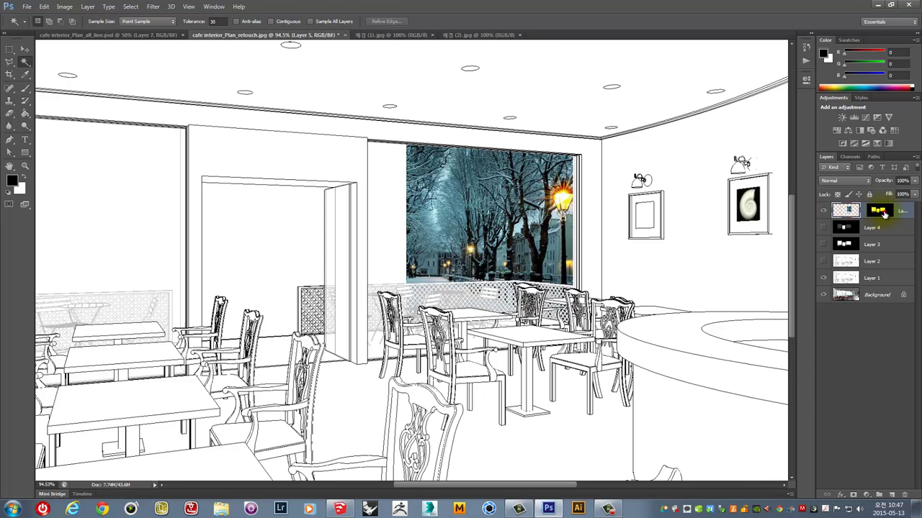
{"action": "left_click_drag", "start_coordinate": [876, 213], "coordinate": [848, 211]}
{"action": "left_click", "coordinate": [846, 213]}
{"action": "left_click", "coordinate": [24, 49]}
{"action": "mouse_move", "coordinate": [466, 223]}
{"action": "left_mouse_down"}
{"action": "mouse_move", "coordinate": [380, 232]}
{"action": "mouse_move", "coordinate": [404, 194]}
{"action": "mouse_move", "coordinate": [352, 202]}
{"action": "left_mouse_up"}
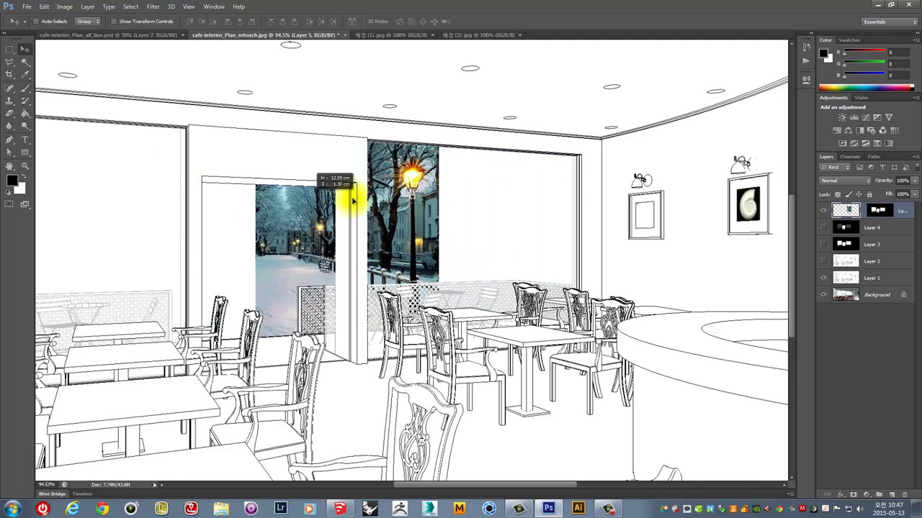
{"action": "mouse_move", "coordinate": [353, 201]}
{"action": "left_mouse_down"}
{"action": "mouse_move", "coordinate": [434, 207]}
{"action": "mouse_move", "coordinate": [476, 258]}
{"action": "left_mouse_up"}
{"action": "scroll", "coordinate": [433, 208], "scroll_direction": "down", "scroll_amount": 3}
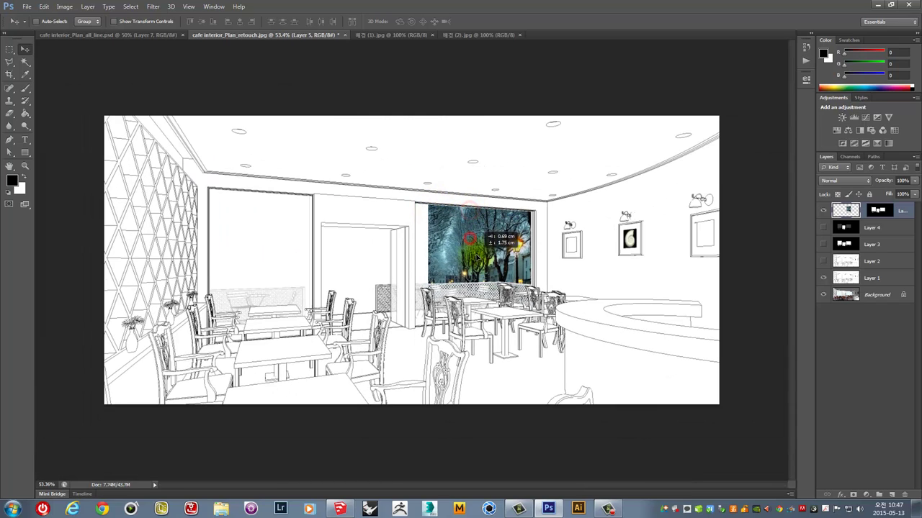
Free-transform the photo to about 125%, widen it across the doorway, nudge it into place, and apply
{"action": "key", "text": "ctrl+t"}
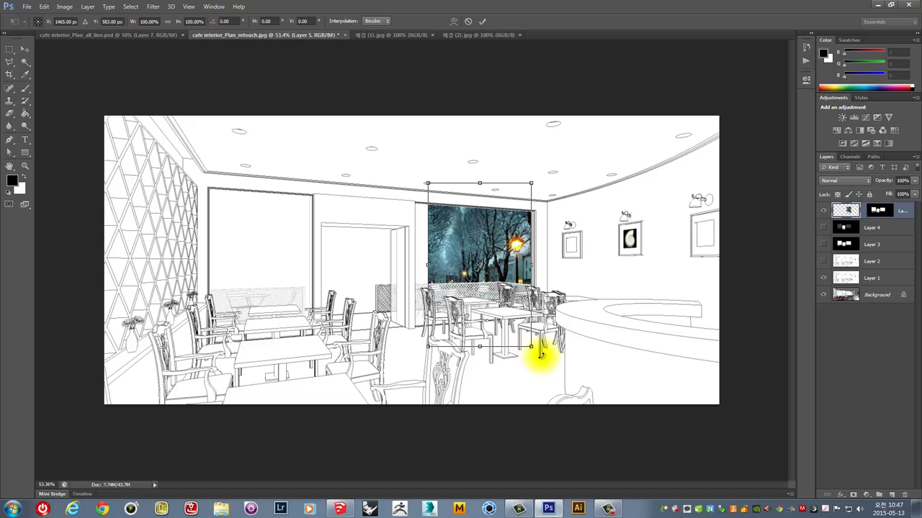
{"action": "left_click_drag", "start_coordinate": [531, 347], "coordinate": [558, 388]}
{"action": "mouse_move", "coordinate": [497, 242]}
{"action": "left_mouse_down"}
{"action": "mouse_move", "coordinate": [487, 190]}
{"action": "mouse_move", "coordinate": [492, 202]}
{"action": "left_mouse_up"}
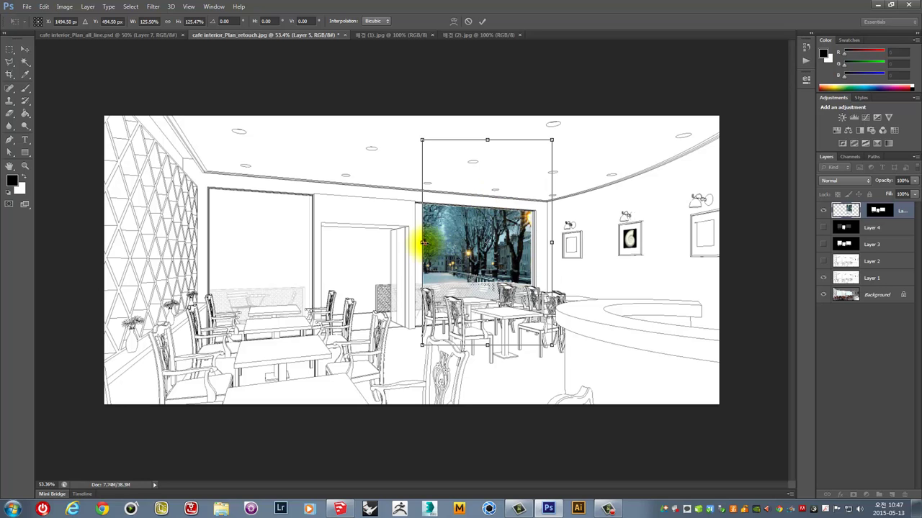
{"action": "left_click_drag", "start_coordinate": [422, 242], "coordinate": [317, 242]}
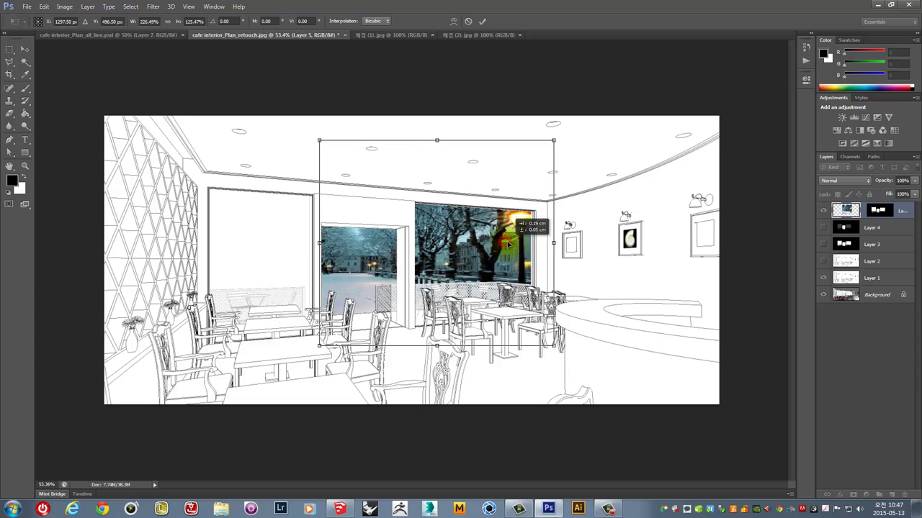
{"action": "left_click_drag", "start_coordinate": [551, 243], "coordinate": [574, 245]}
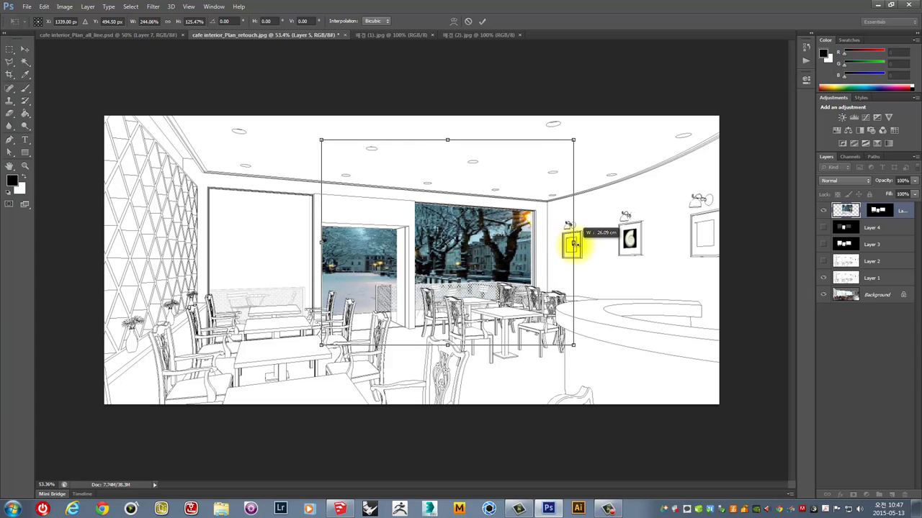
{"action": "left_click_drag", "start_coordinate": [473, 241], "coordinate": [469, 242]}
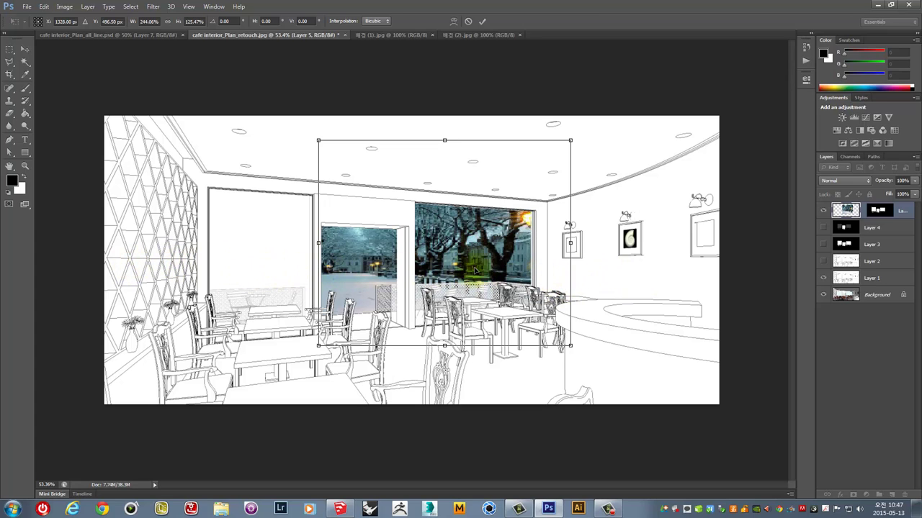
{"action": "key", "text": "shift+Up"}
{"action": "key", "text": "Up"}
{"action": "key", "text": "Up"}
{"action": "key", "text": "Up"}
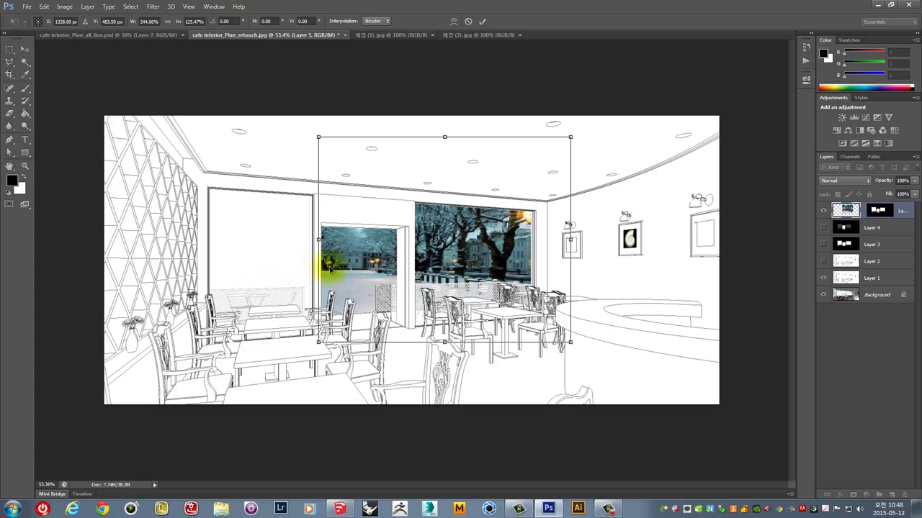
{"action": "left_click_drag", "start_coordinate": [376, 269], "coordinate": [374, 267]}
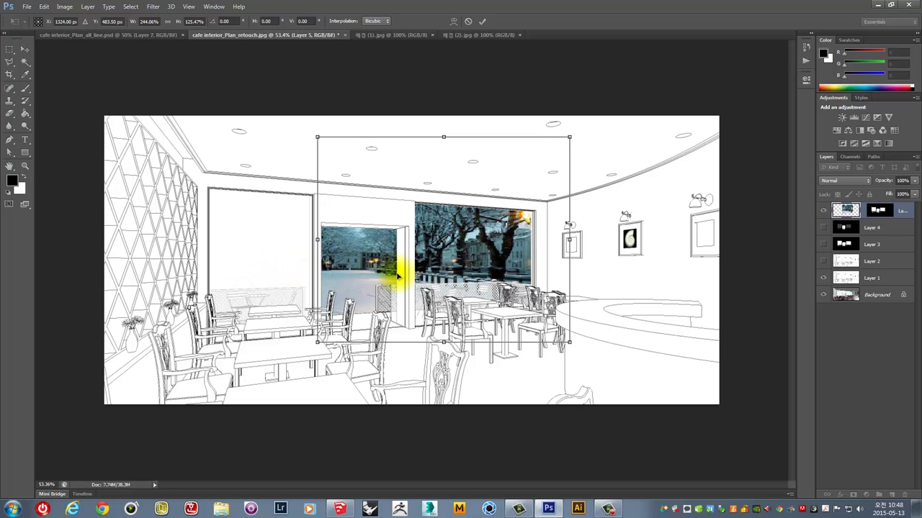
{"action": "key", "text": "Return"}
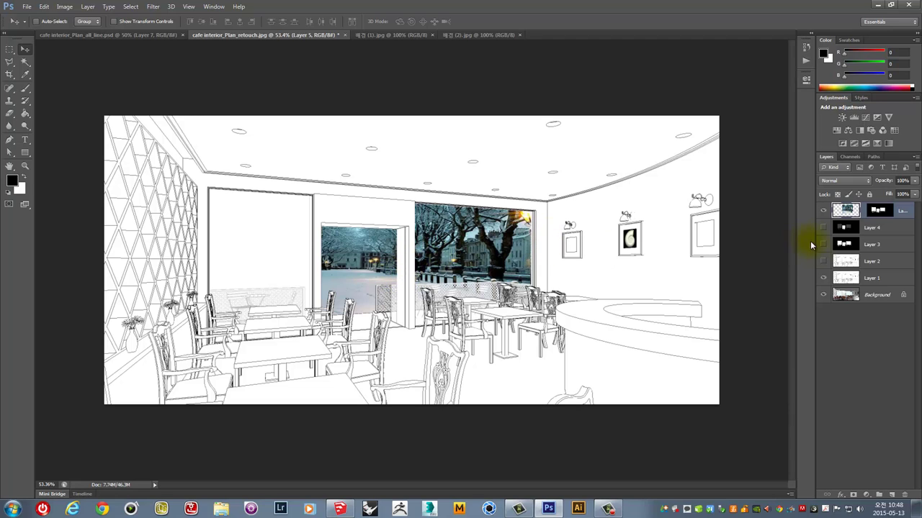
Duplicate the snowy photo layer and flip the original across into the left window
{"action": "left_click_drag", "start_coordinate": [840, 215], "coordinate": [890, 494]}
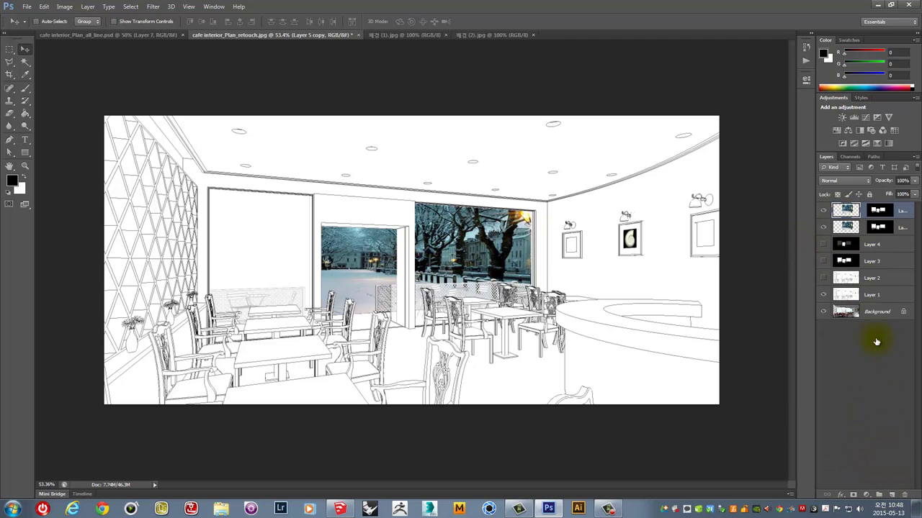
{"action": "left_click", "coordinate": [847, 228]}
{"action": "key", "text": "ctrl+t"}
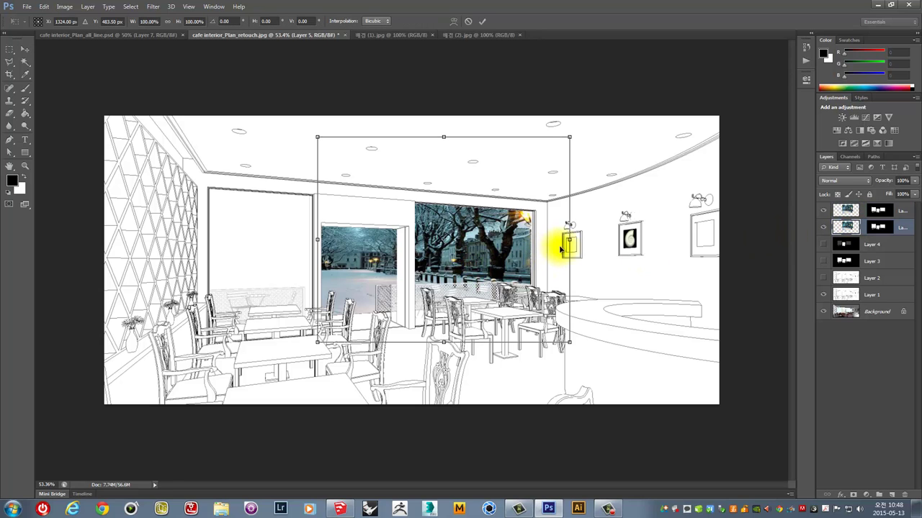
{"action": "left_click_drag", "start_coordinate": [571, 242], "coordinate": [201, 243]}
{"action": "key", "text": "Return"}
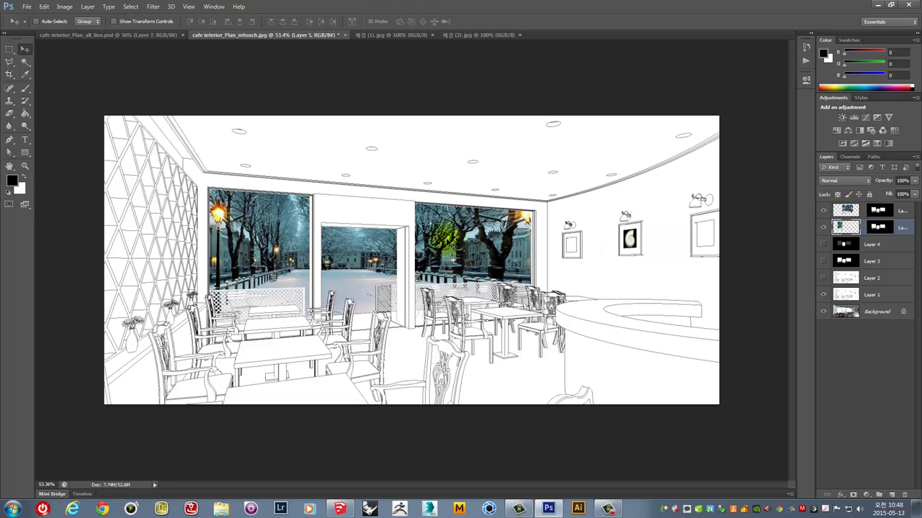
Select both snowy photo layers together in the Layers panel
{"action": "left_click", "coordinate": [846, 247]}
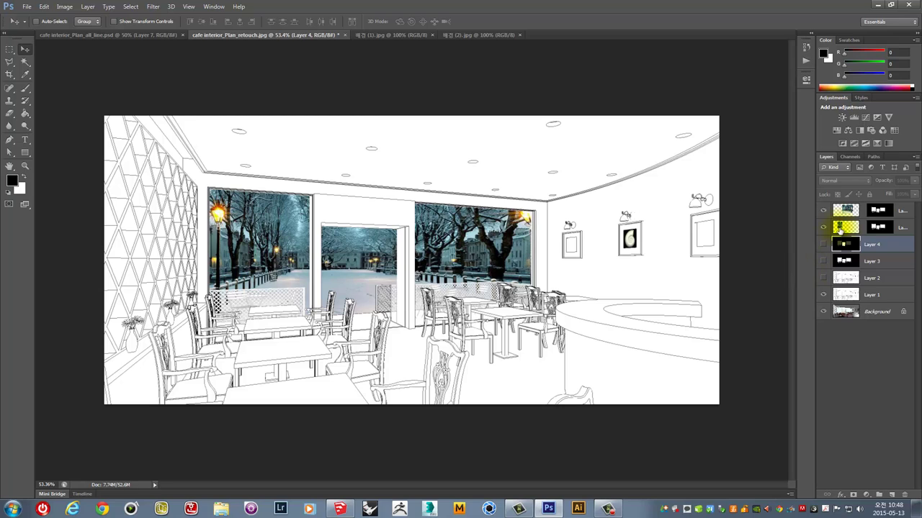
{"action": "left_click", "coordinate": [846, 211]}
{"action": "left_click", "coordinate": [853, 227], "text": "shift"}
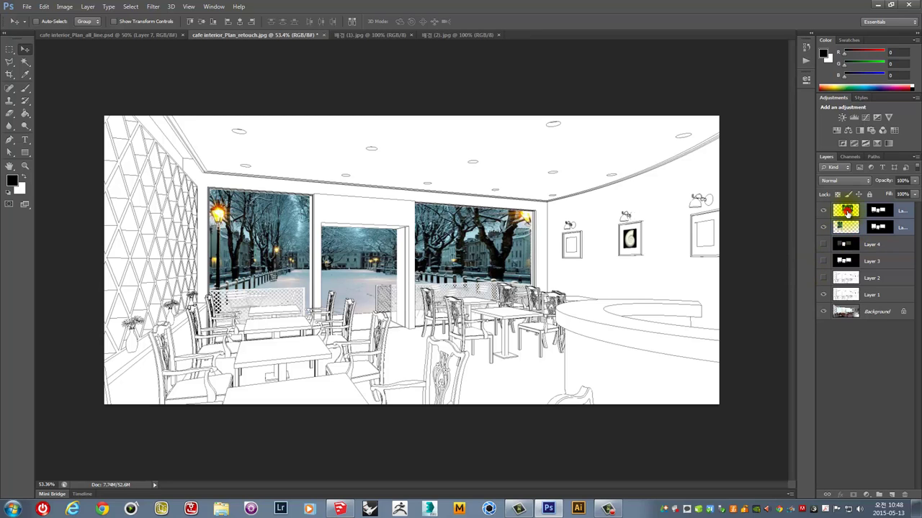
Lower the saturation of the Layer 5 copy photo with Hue/Saturation
{"action": "left_click", "coordinate": [846, 210]}
{"action": "key", "text": "ctrl+u"}
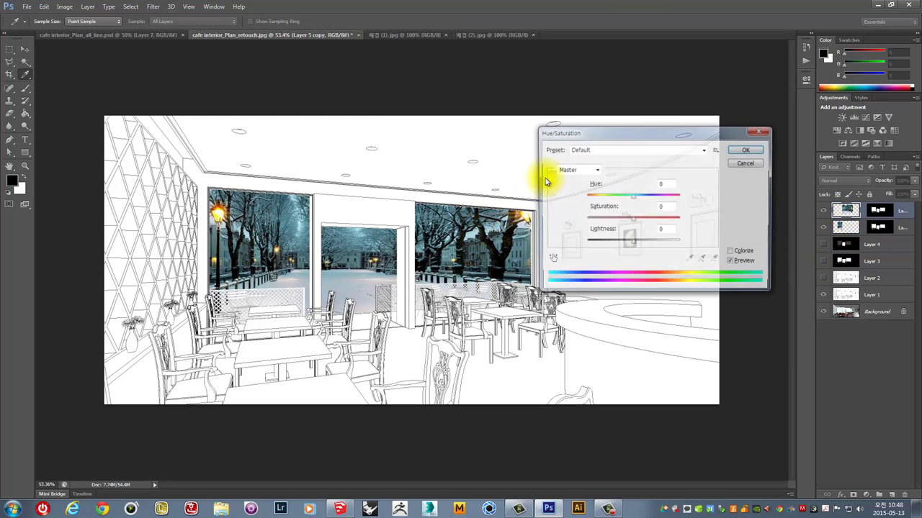
{"action": "mouse_move", "coordinate": [632, 243]}
{"action": "left_mouse_down"}
{"action": "mouse_move", "coordinate": [625, 247]}
{"action": "mouse_move", "coordinate": [632, 233]}
{"action": "mouse_move", "coordinate": [610, 225]}
{"action": "left_mouse_up"}
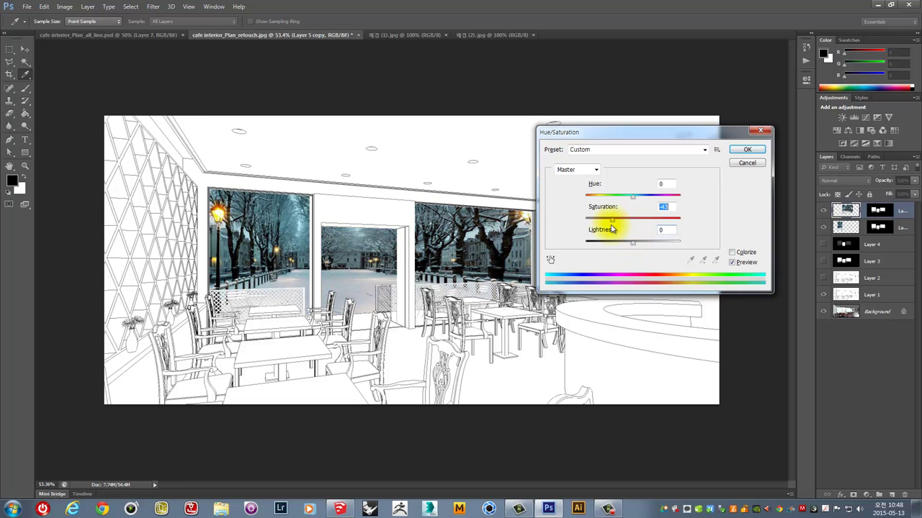
{"action": "left_click", "coordinate": [747, 149]}
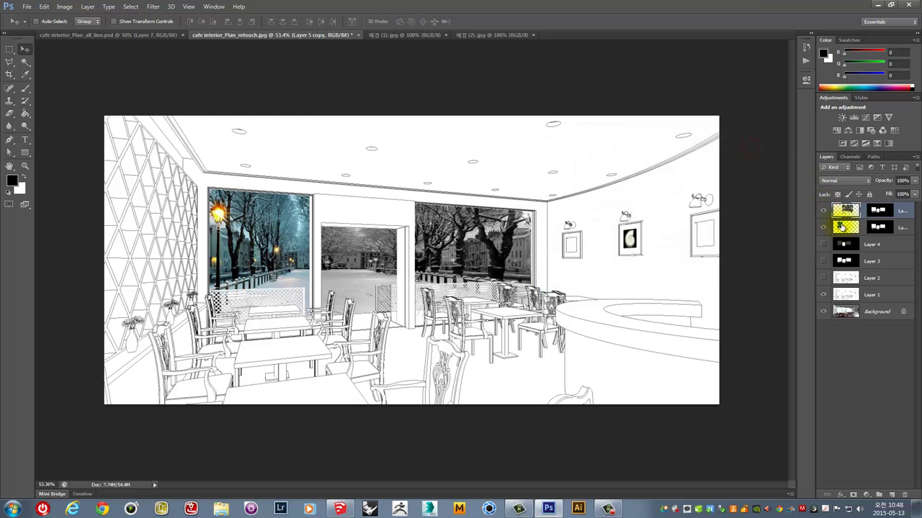
Desaturate the original Layer 5 photo to Saturation -100
{"action": "left_click", "coordinate": [841, 227]}
{"action": "key", "text": "ctrl+u"}
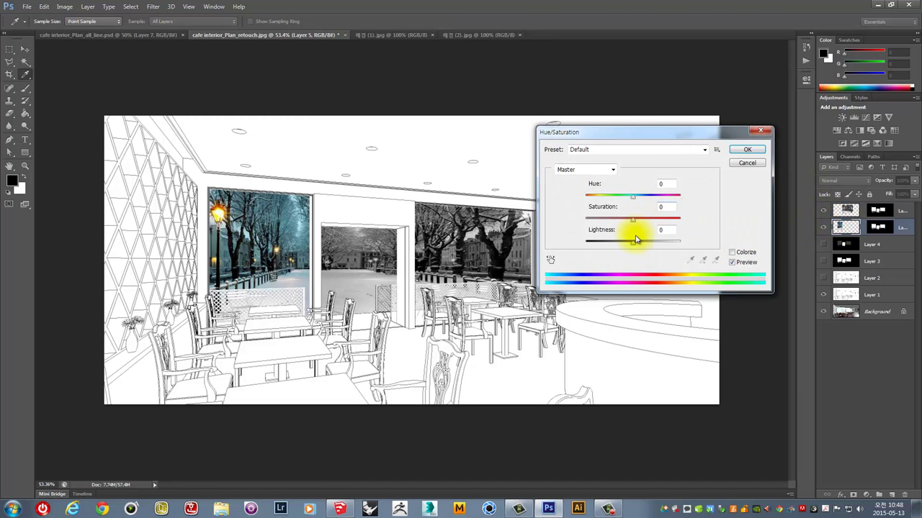
{"action": "left_click_drag", "start_coordinate": [632, 220], "coordinate": [542, 229]}
{"action": "left_click", "coordinate": [746, 149]}
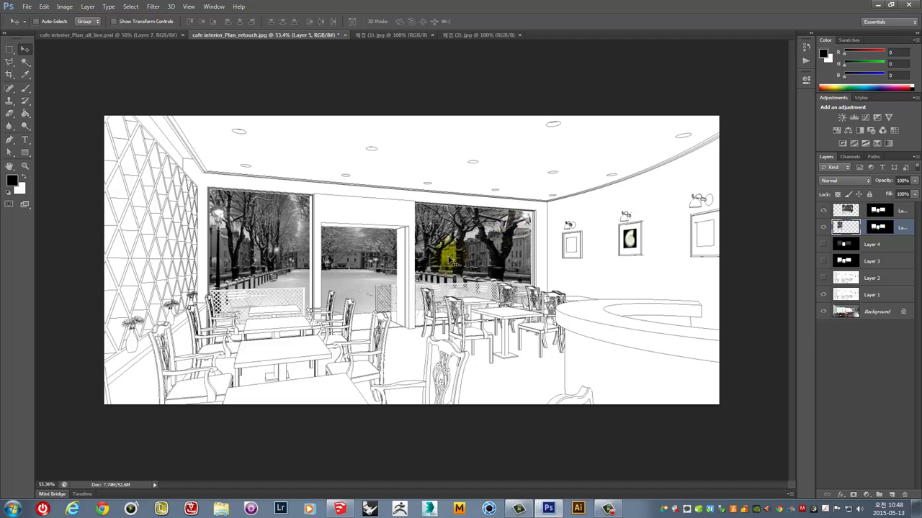
Hide the photo layers and reveal the Layer 4 window mask render
{"action": "left_click", "coordinate": [848, 247]}
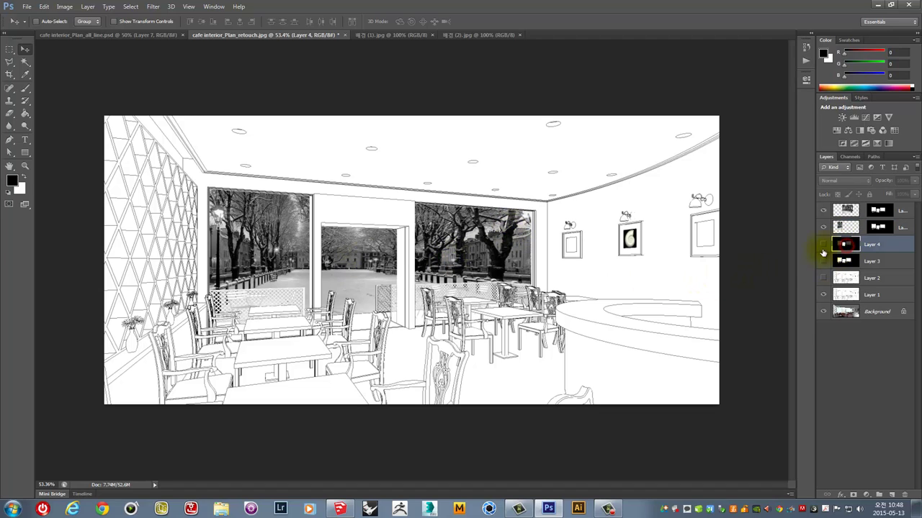
{"action": "left_click", "coordinate": [824, 245]}
{"action": "left_click", "coordinate": [825, 246]}
{"action": "left_click", "coordinate": [824, 211]}
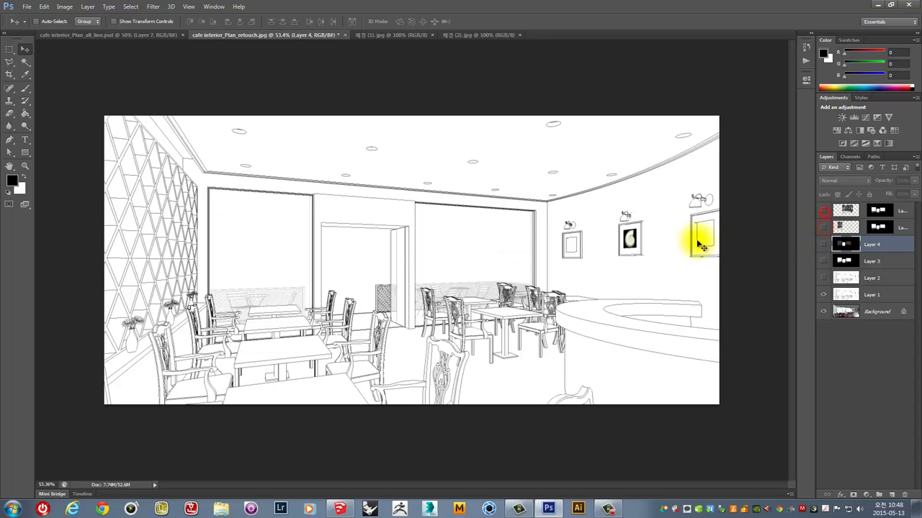
{"action": "left_click", "coordinate": [823, 244]}
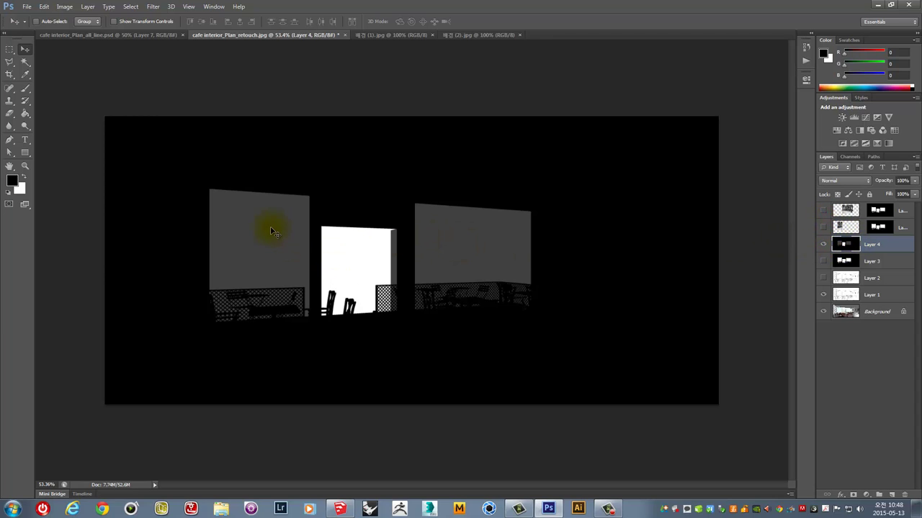
Select the grey window areas of Layer 4 with the Magic Wand, then hide Layer 4
{"action": "left_click", "coordinate": [25, 62]}
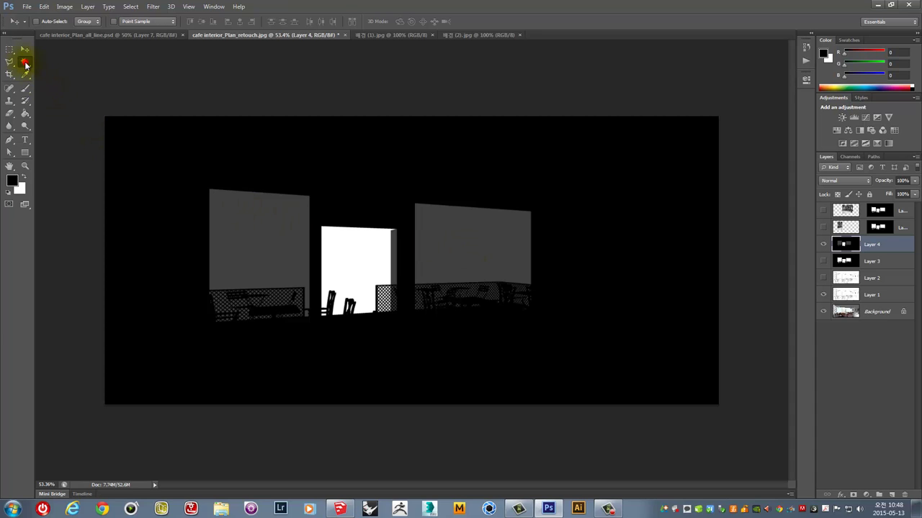
{"action": "left_click", "coordinate": [267, 237]}
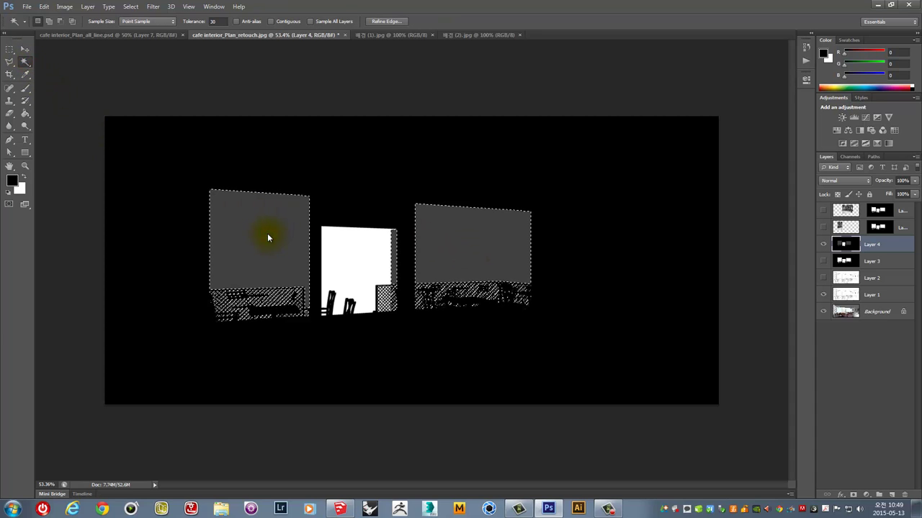
{"action": "left_click", "coordinate": [823, 244]}
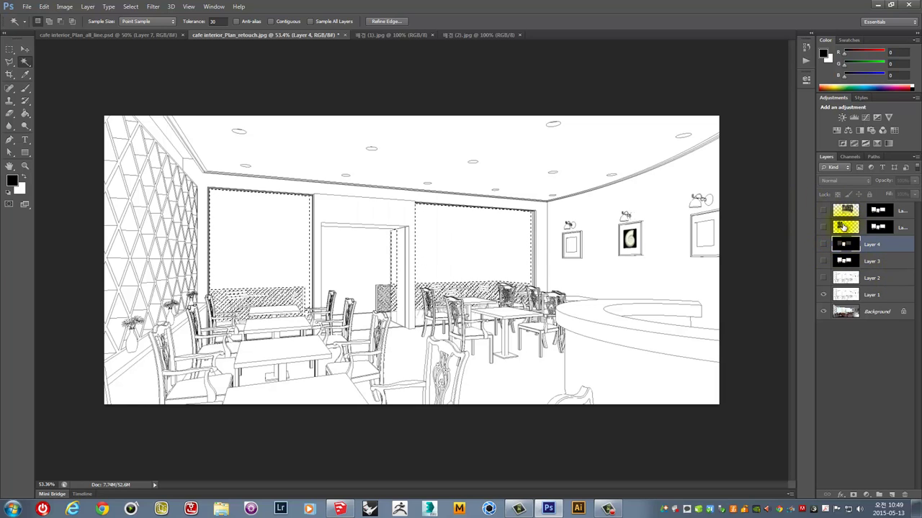
Show both snowy photo layers and make Layer 5 copy the active layer
{"action": "left_click", "coordinate": [823, 210]}
{"action": "left_click", "coordinate": [823, 228]}
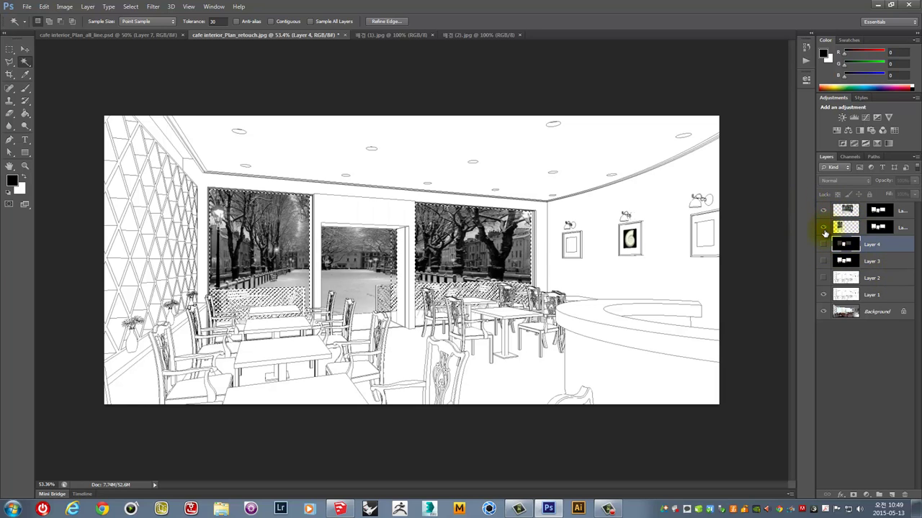
{"action": "left_click", "coordinate": [848, 210]}
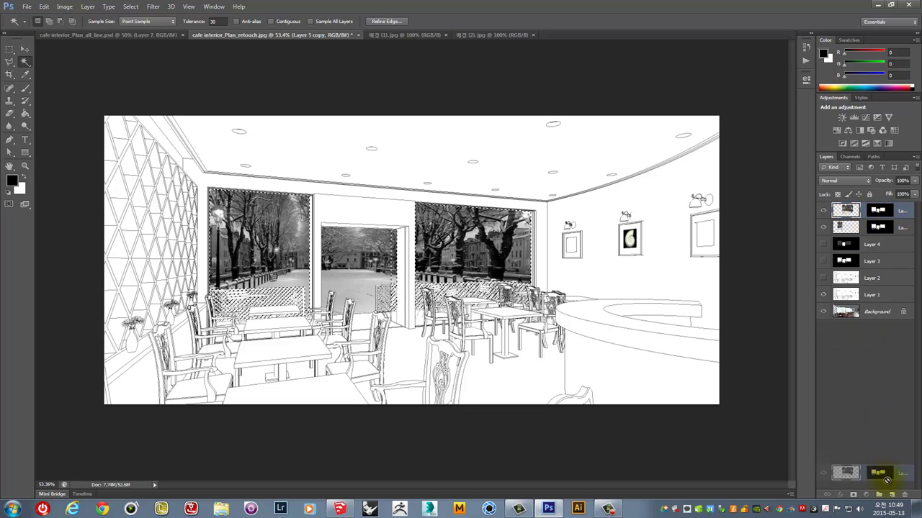
Duplicate the top photo layer, discard its mask, and mask it to the window selection
{"action": "left_click_drag", "start_coordinate": [853, 213], "coordinate": [879, 495]}
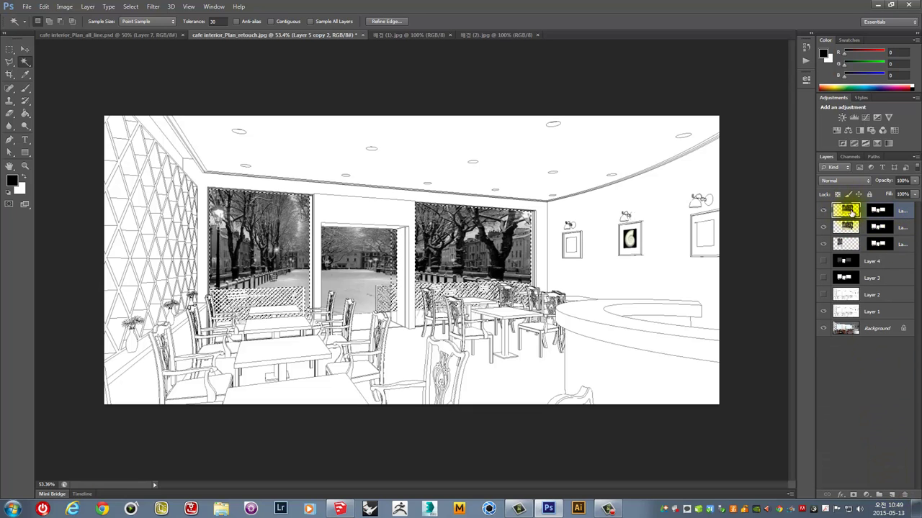
{"action": "left_click", "coordinate": [878, 213]}
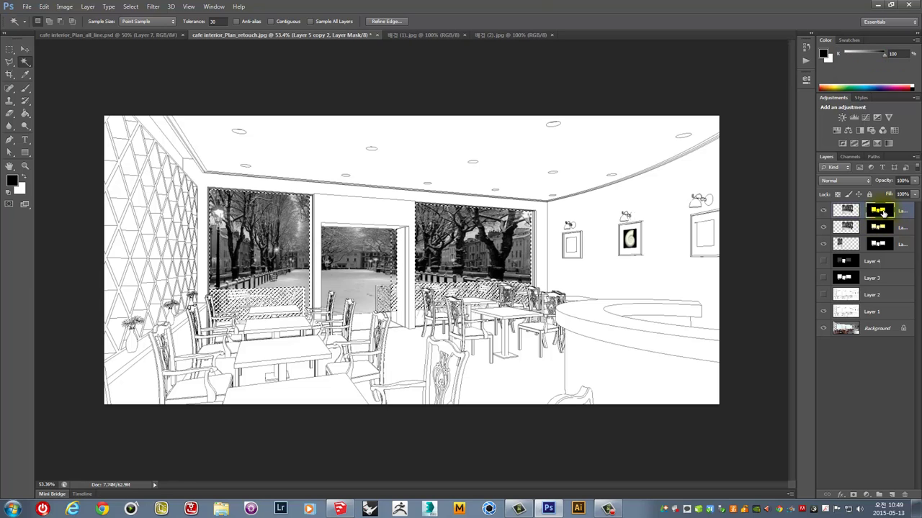
{"action": "left_click_drag", "start_coordinate": [882, 211], "coordinate": [894, 487]}
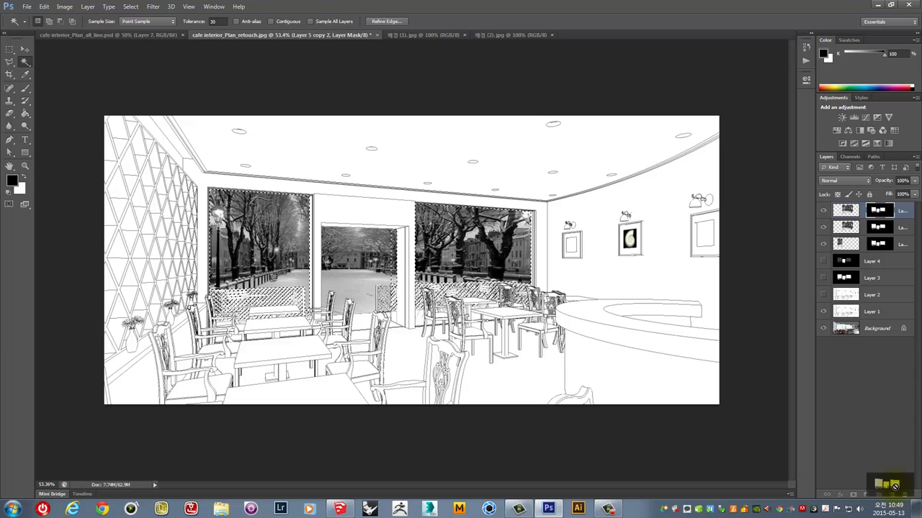
{"action": "left_click_drag", "start_coordinate": [907, 499], "coordinate": [905, 497]}
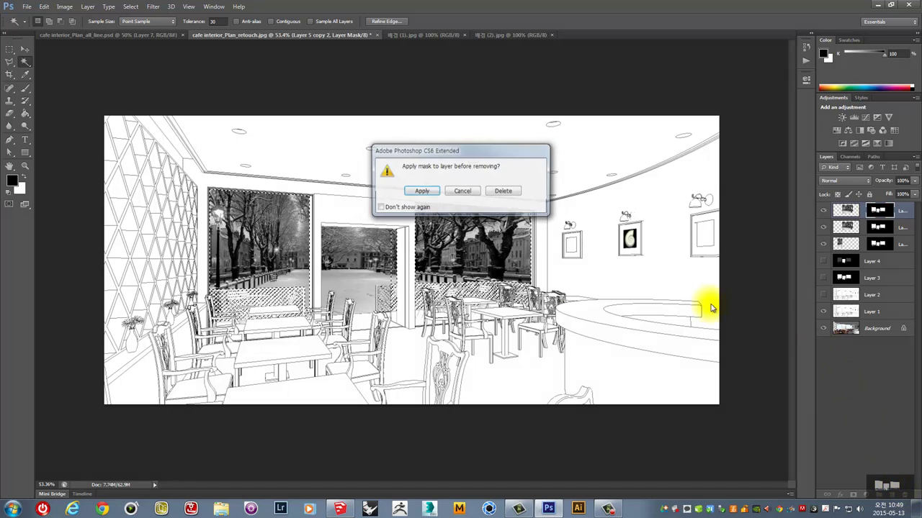
{"action": "left_click", "coordinate": [507, 190]}
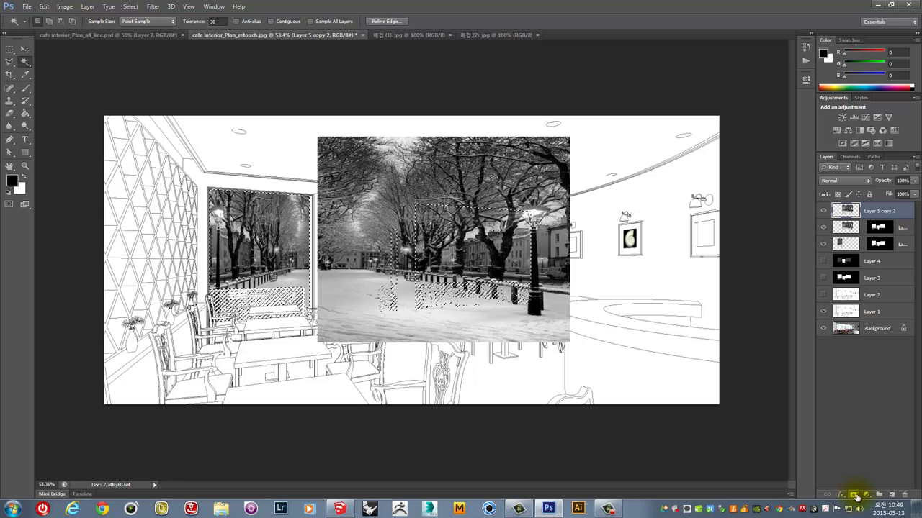
{"action": "left_click", "coordinate": [854, 495]}
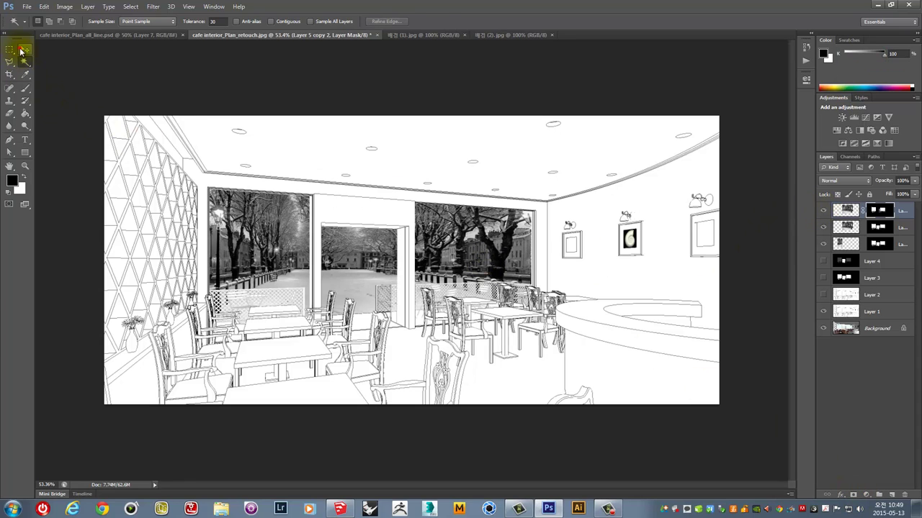
Brighten Layer 5 copy 2 with Hue/Saturation Lightness +59
{"action": "left_click", "coordinate": [24, 49]}
{"action": "left_click", "coordinate": [844, 211]}
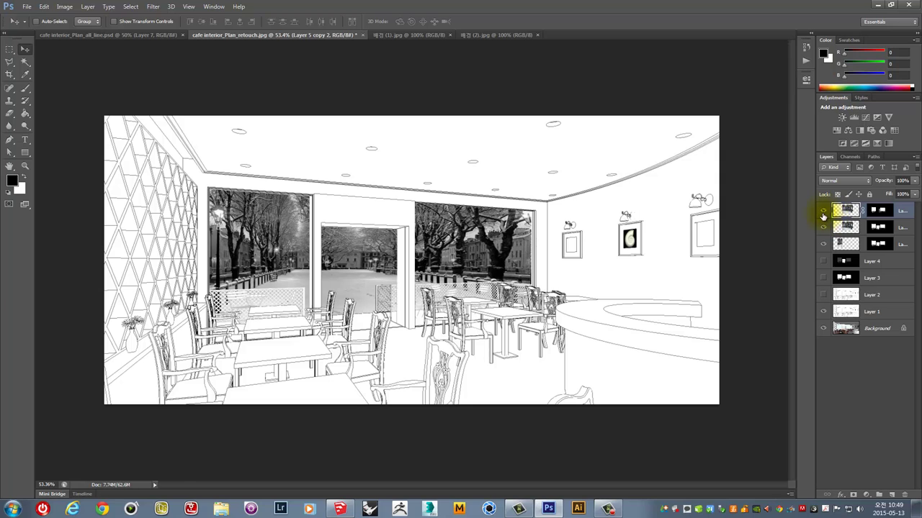
{"action": "key", "text": "ctrl+u"}
{"action": "left_click_drag", "start_coordinate": [643, 130], "coordinate": [667, 121]}
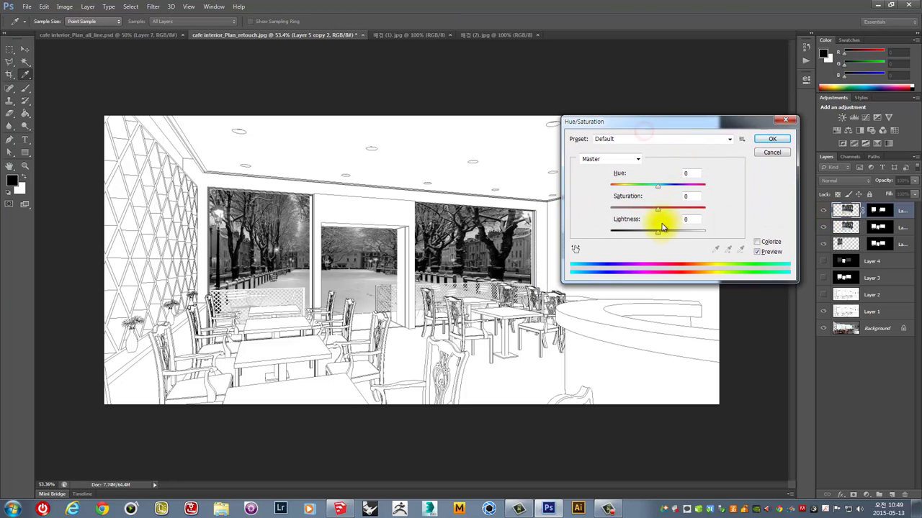
{"action": "left_click_drag", "start_coordinate": [661, 229], "coordinate": [681, 238]}
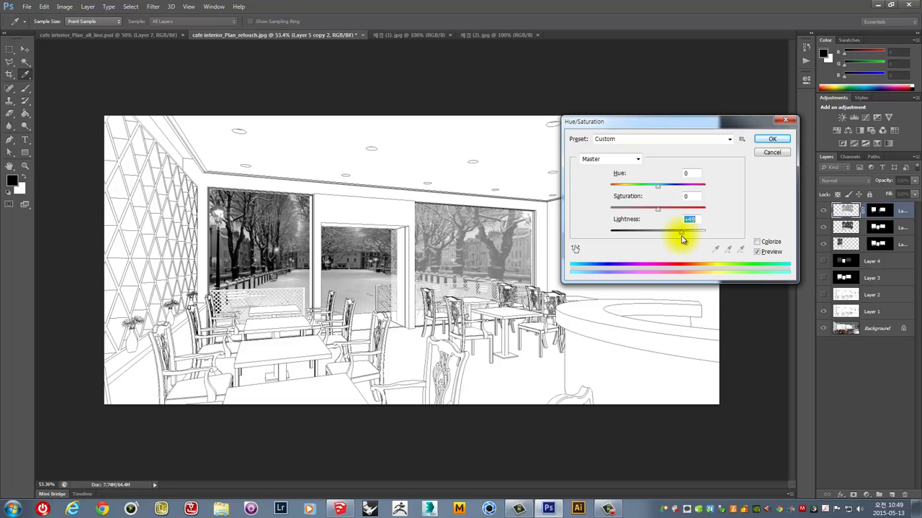
{"action": "left_click_drag", "start_coordinate": [684, 234], "coordinate": [686, 238]}
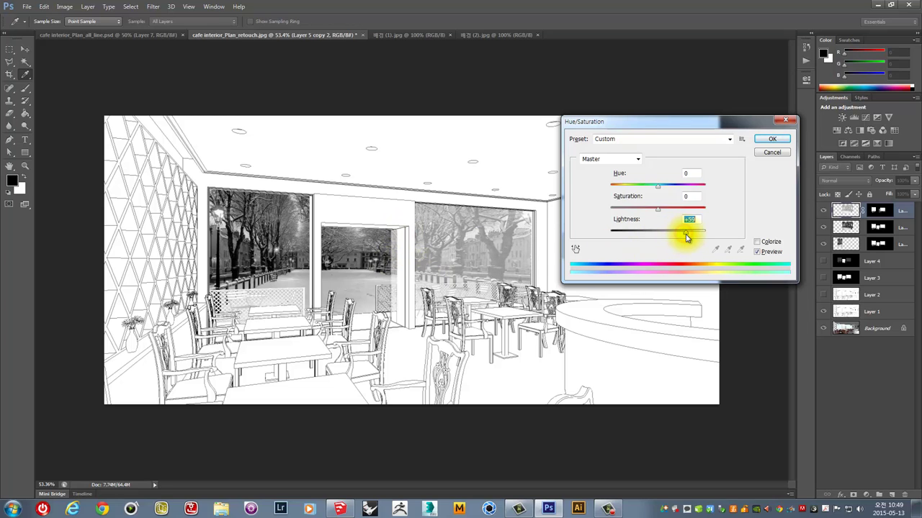
{"action": "left_click", "coordinate": [771, 139]}
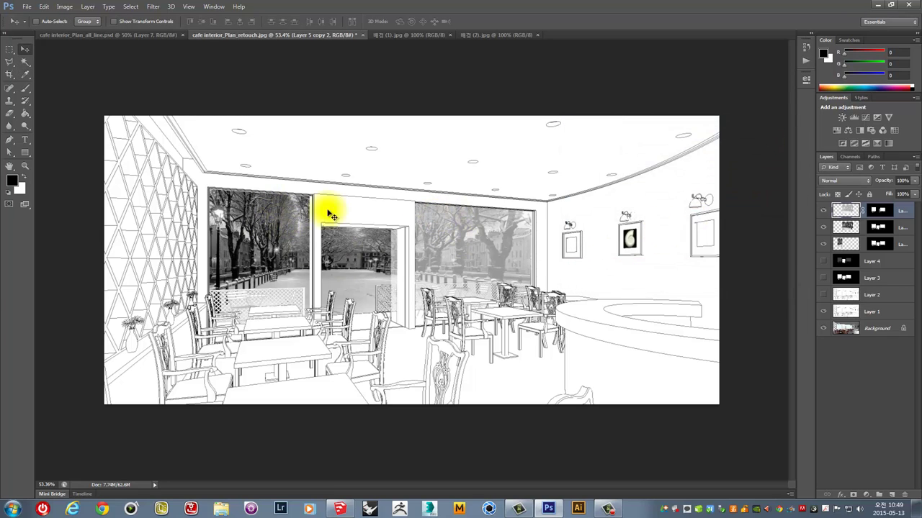
Duplicate the third photo layer as Layer 5 copy 3 and re-mask it using the top mask's window shapes
{"action": "left_click", "coordinate": [848, 243]}
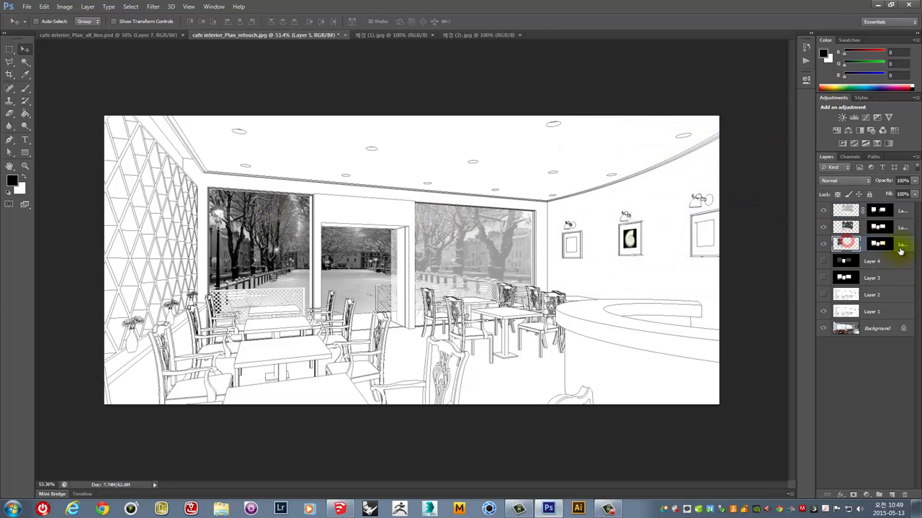
{"action": "left_click_drag", "start_coordinate": [898, 243], "coordinate": [891, 495]}
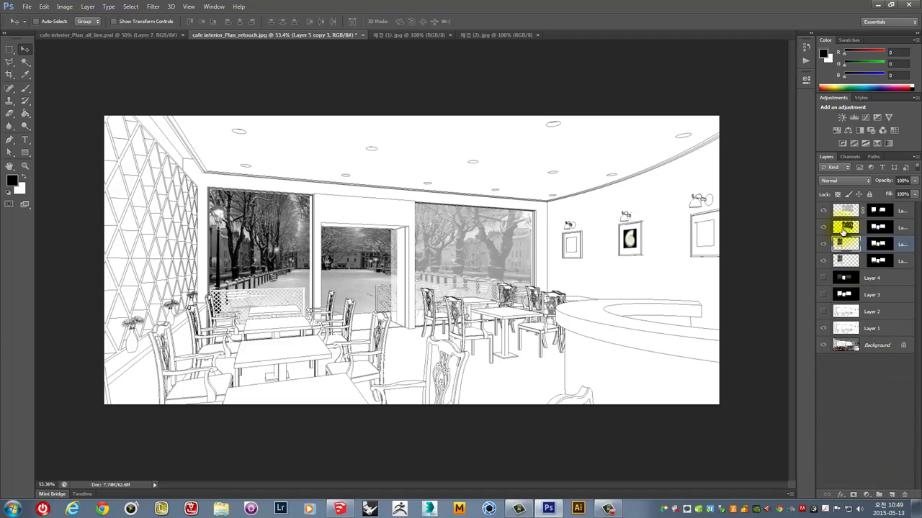
{"action": "left_click_drag", "start_coordinate": [877, 244], "coordinate": [901, 491]}
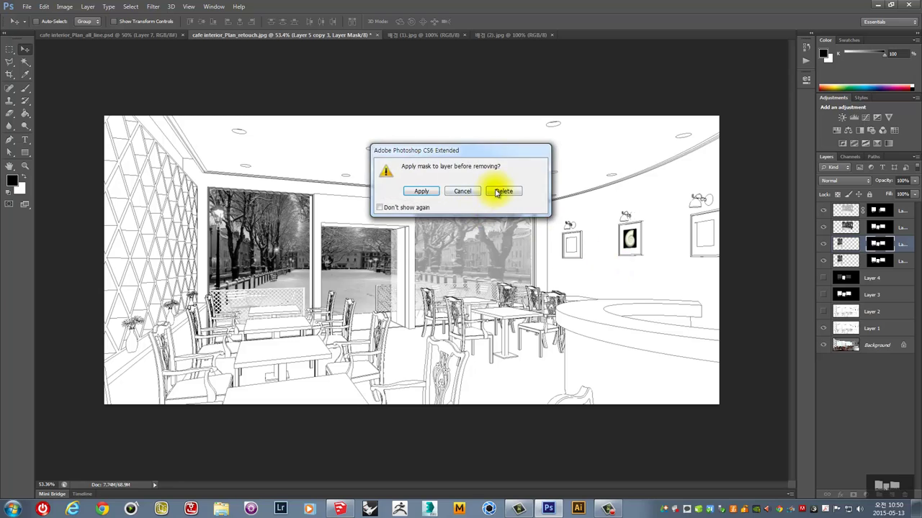
{"action": "left_click", "coordinate": [502, 190]}
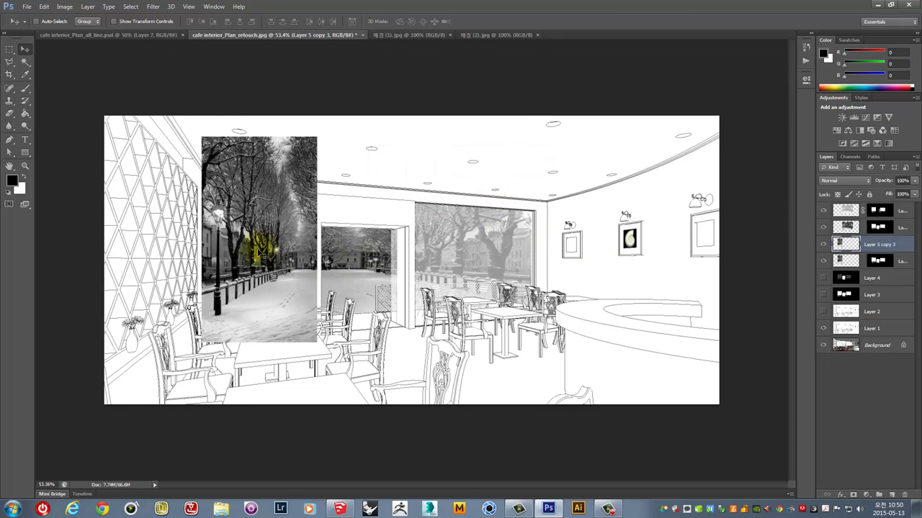
{"action": "left_click", "coordinate": [844, 281]}
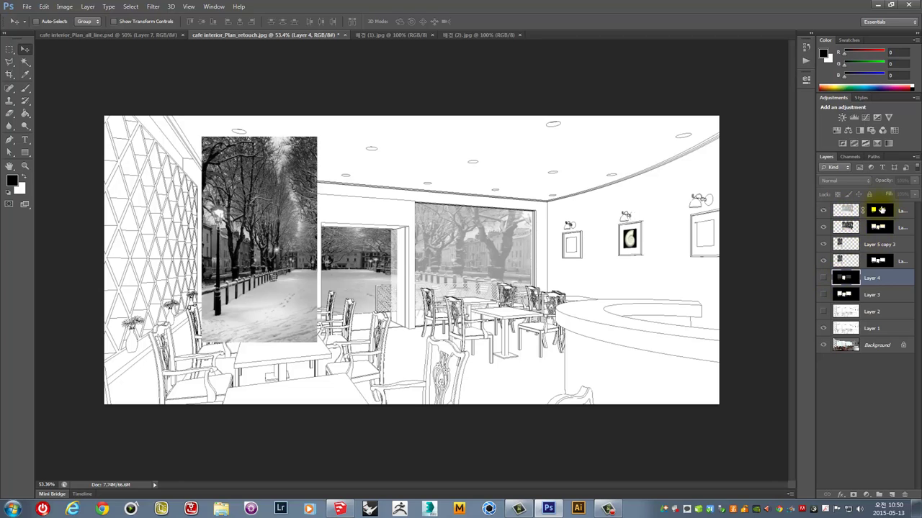
{"action": "left_click", "coordinate": [874, 245]}
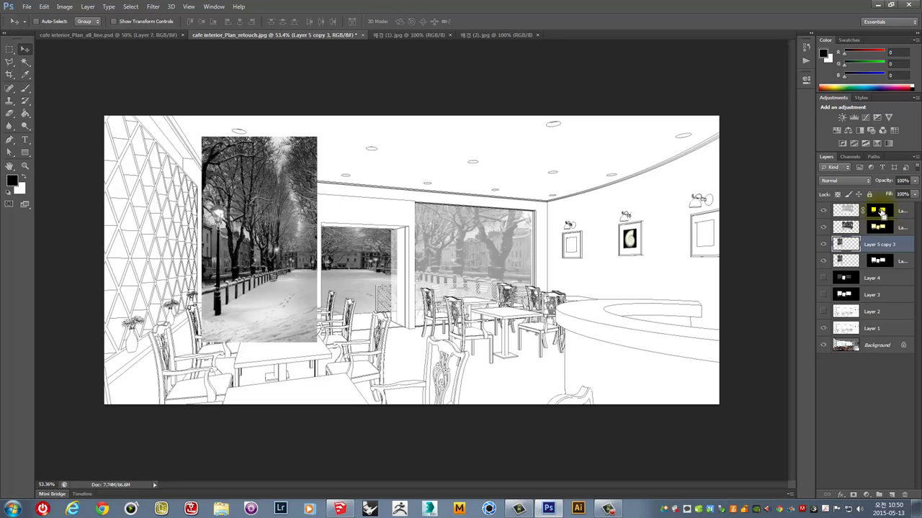
{"action": "left_click", "coordinate": [880, 212], "text": "ctrl"}
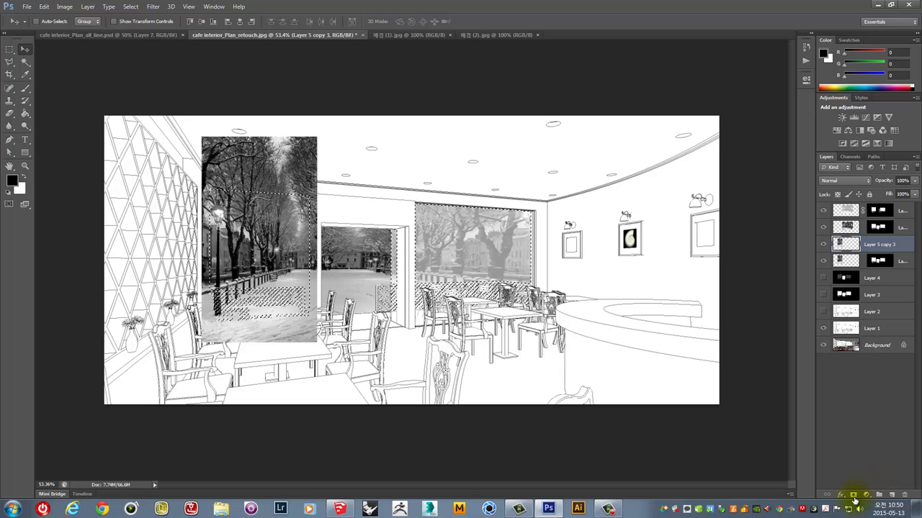
{"action": "left_click", "coordinate": [852, 494]}
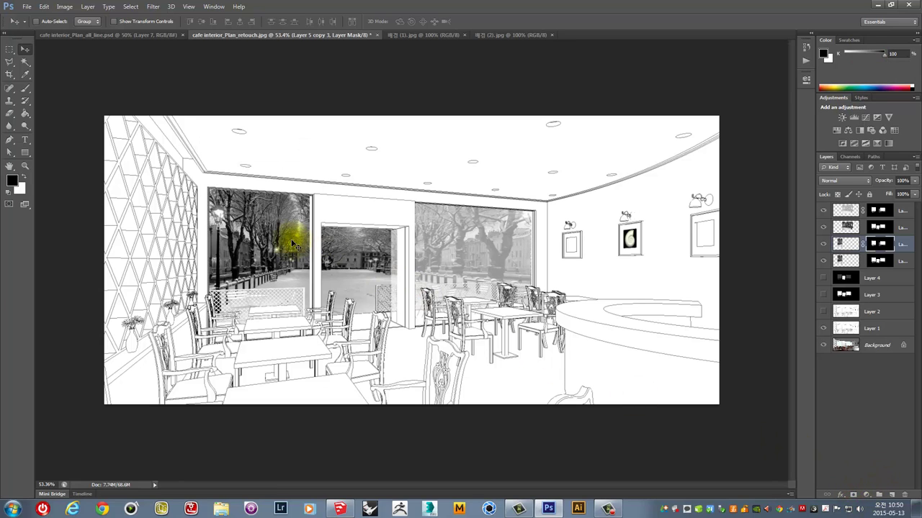
Set Layer 5 copy 3 to Saturation -4 and Lightness +65
{"action": "left_click", "coordinate": [846, 243]}
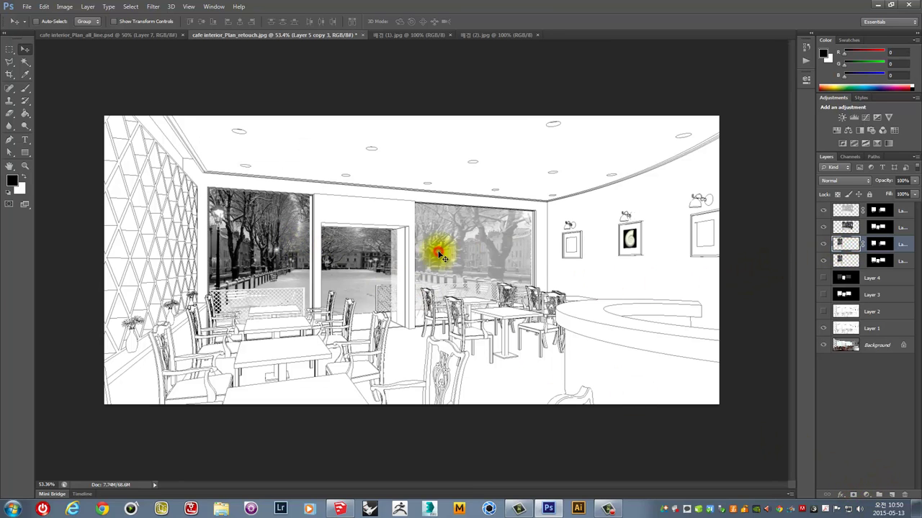
{"action": "key", "text": "ctrl+u"}
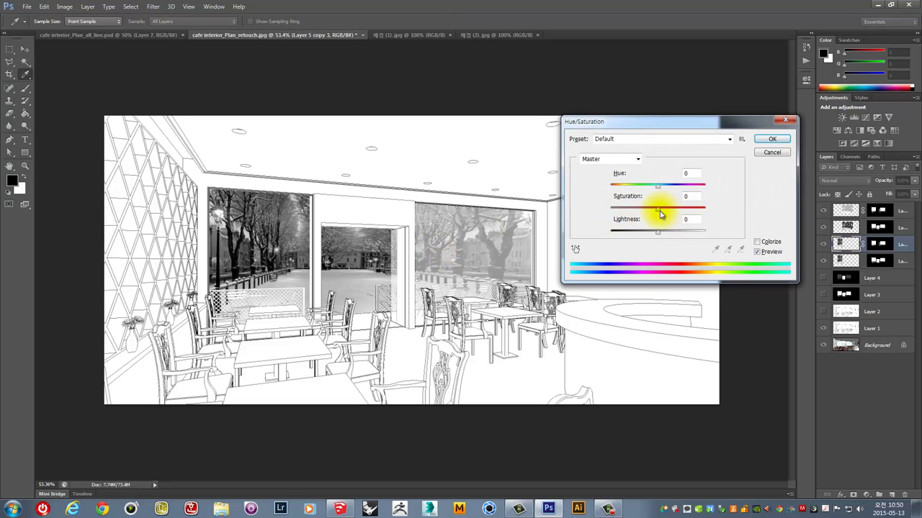
{"action": "left_click_drag", "start_coordinate": [657, 213], "coordinate": [656, 211]}
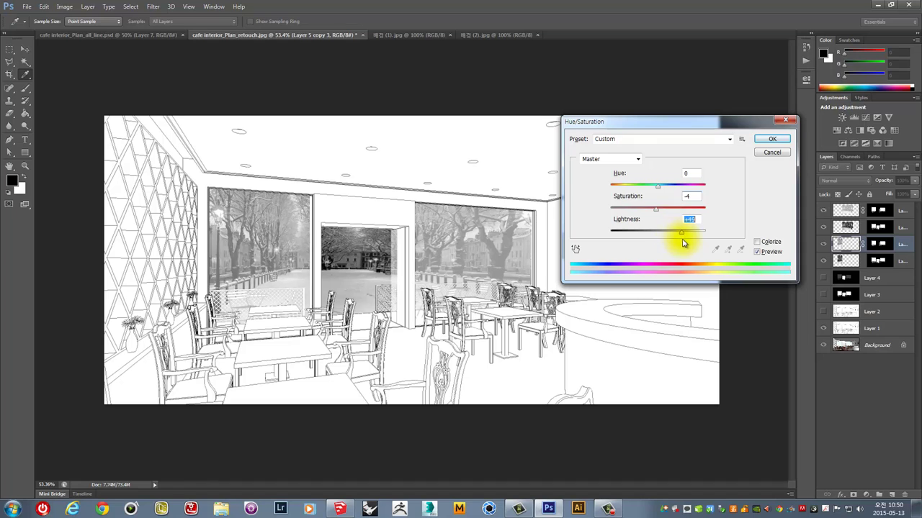
{"action": "left_click_drag", "start_coordinate": [662, 238], "coordinate": [684, 243]}
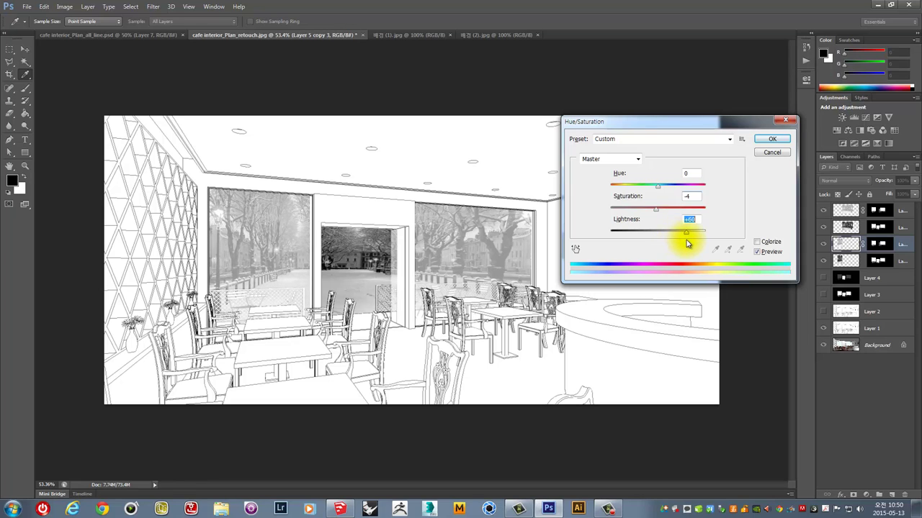
{"action": "left_click", "coordinate": [769, 139]}
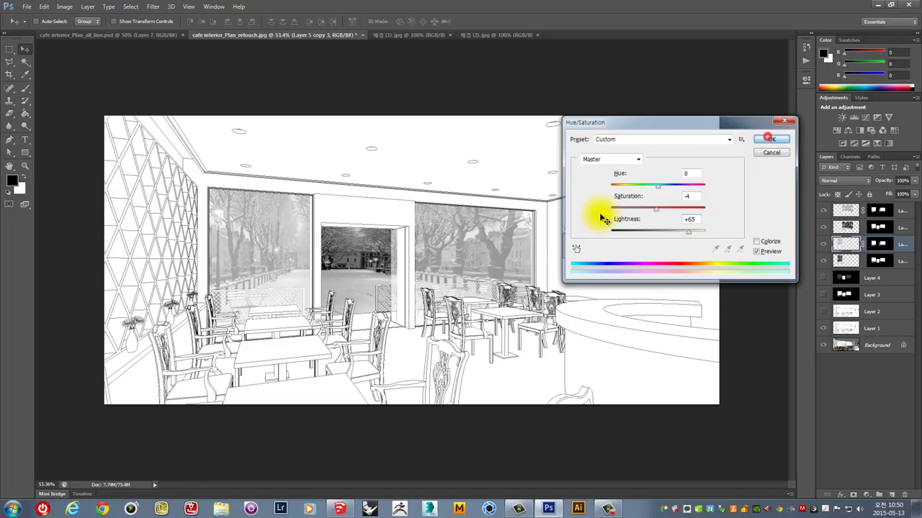
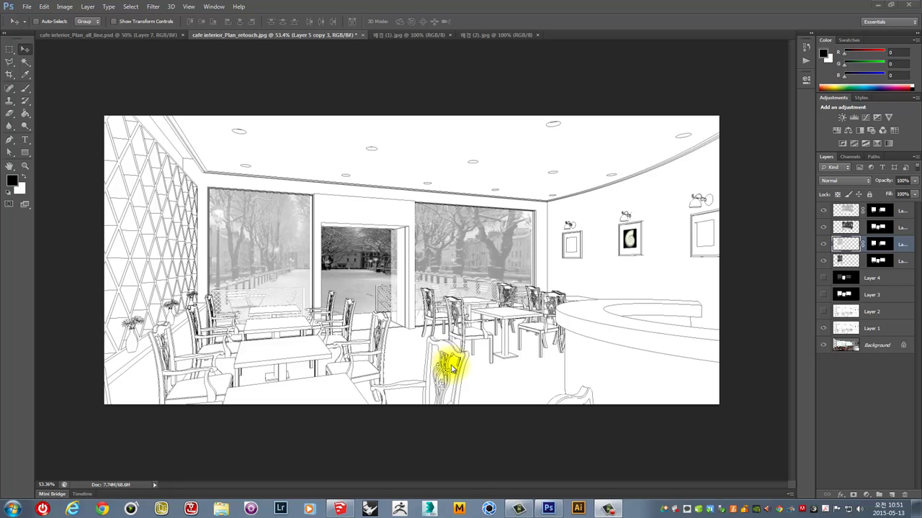
Switch to the SketchUp cafe model and review its styles and the current style's background settings
{"action": "left_click", "coordinate": [342, 510]}
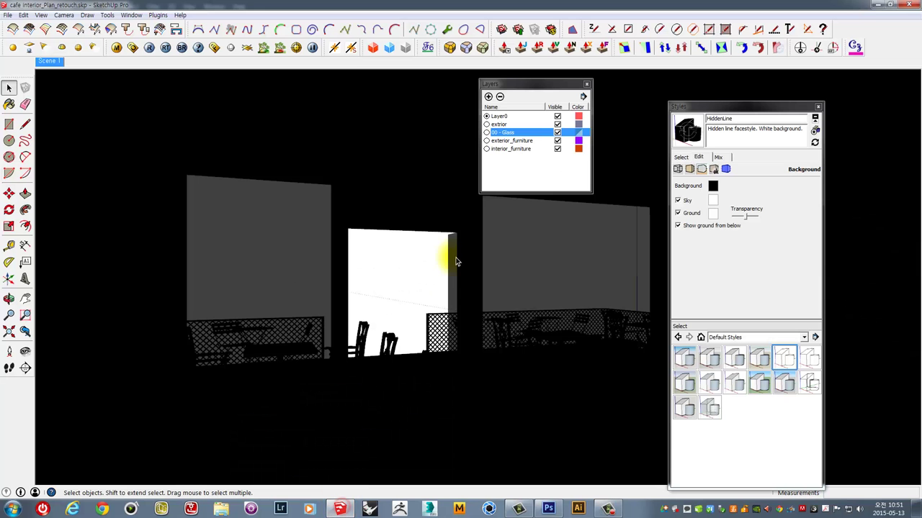
{"action": "left_click", "coordinate": [409, 257]}
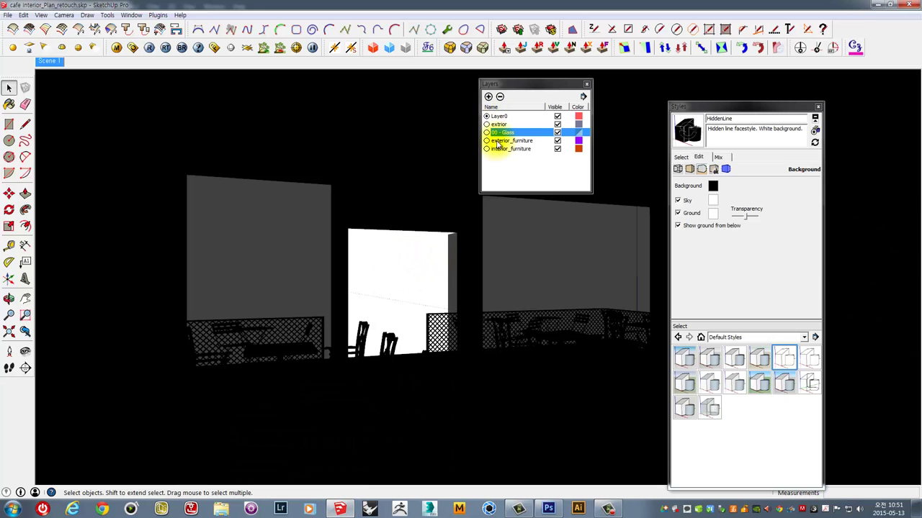
{"action": "left_click", "coordinate": [684, 157]}
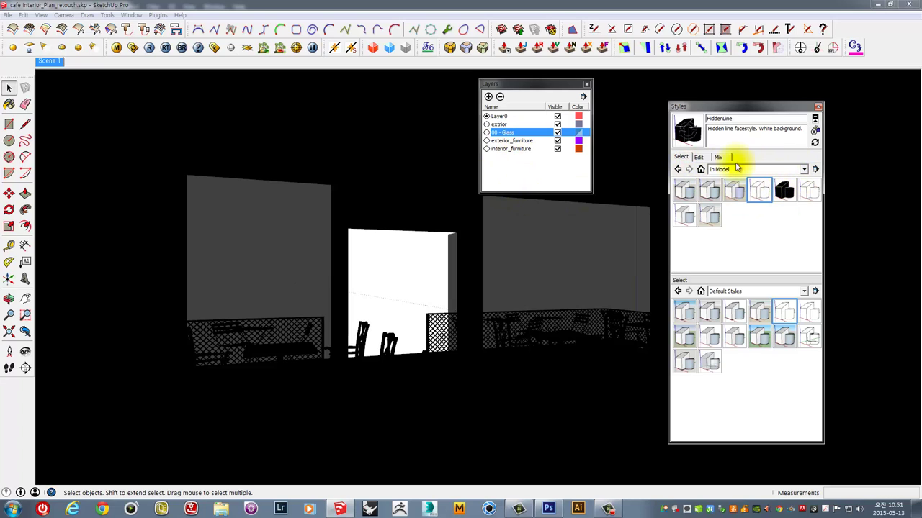
{"action": "left_click", "coordinate": [699, 157]}
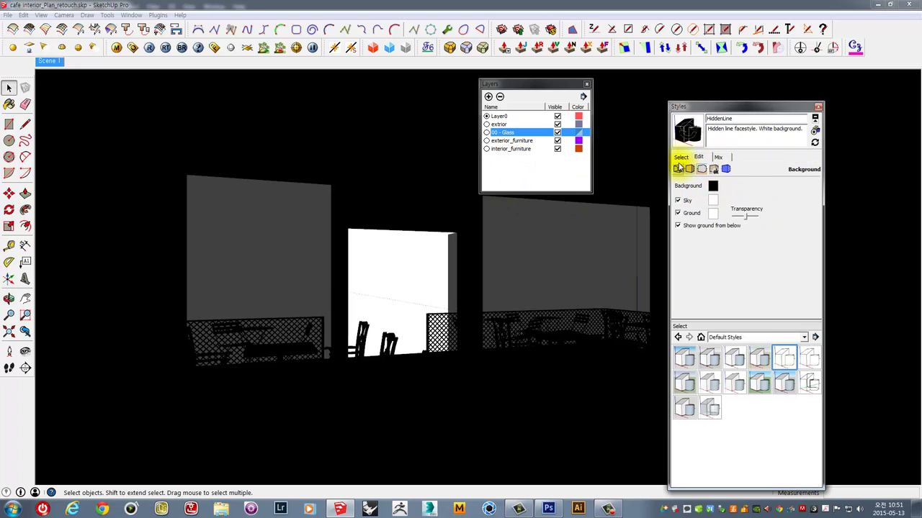
{"action": "left_click", "coordinate": [681, 157]}
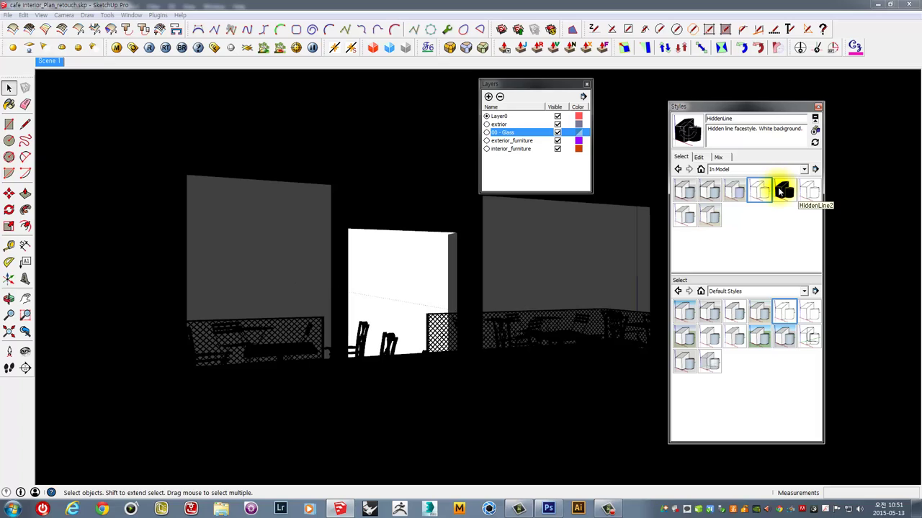
{"action": "left_click", "coordinate": [403, 270]}
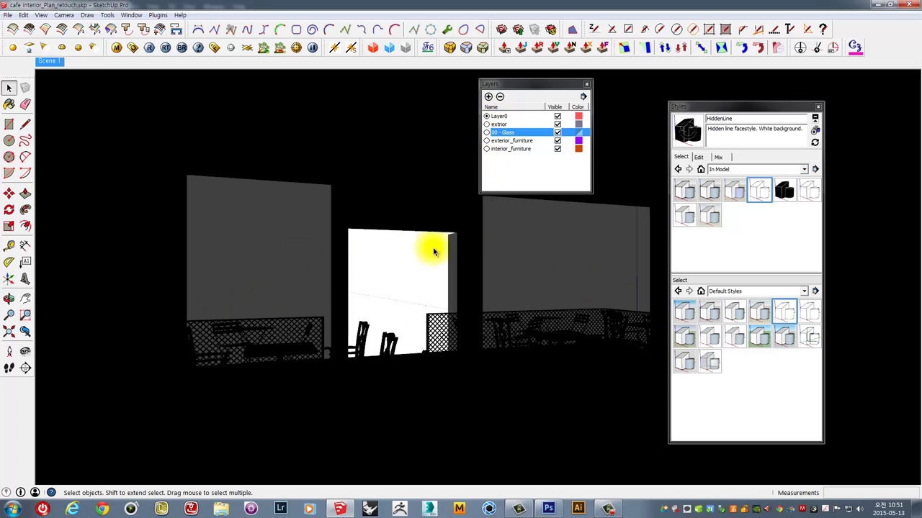
Make interior_furniture the current layer, hide the other layers, and move the Styles panel to the upper left
{"action": "left_click", "coordinate": [487, 149]}
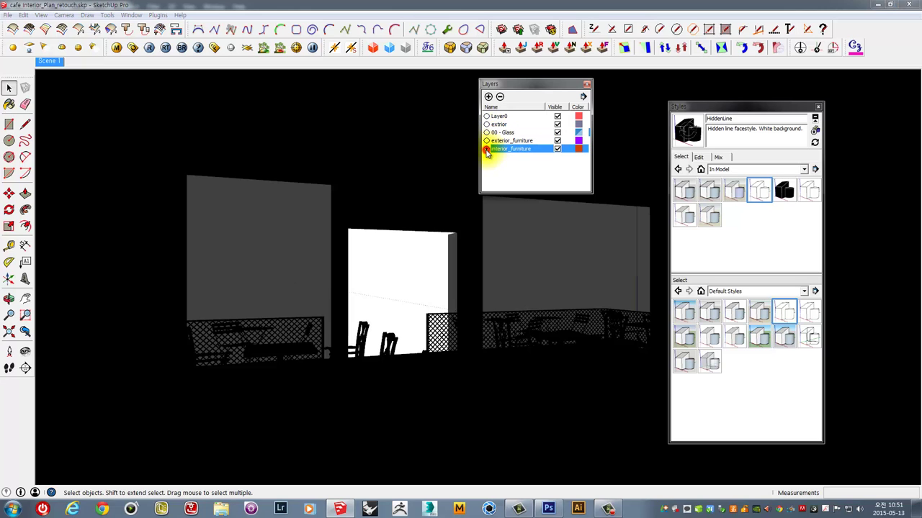
{"action": "left_click", "coordinate": [558, 140]}
{"action": "left_click", "coordinate": [558, 124]}
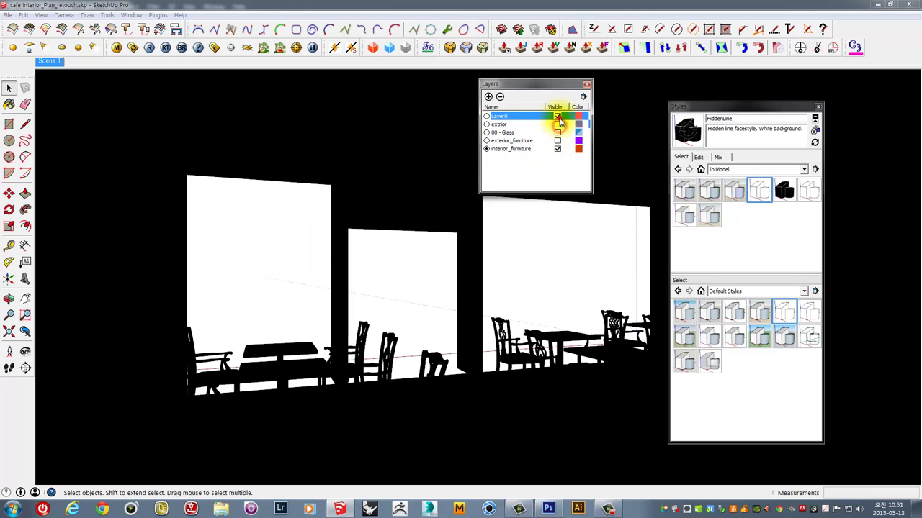
{"action": "mouse_move", "coordinate": [752, 109]}
{"action": "left_mouse_down"}
{"action": "mouse_move", "coordinate": [117, 94]}
{"action": "mouse_move", "coordinate": [336, 185]}
{"action": "left_mouse_up"}
{"action": "left_click_drag", "start_coordinate": [398, 182], "coordinate": [232, 94]}
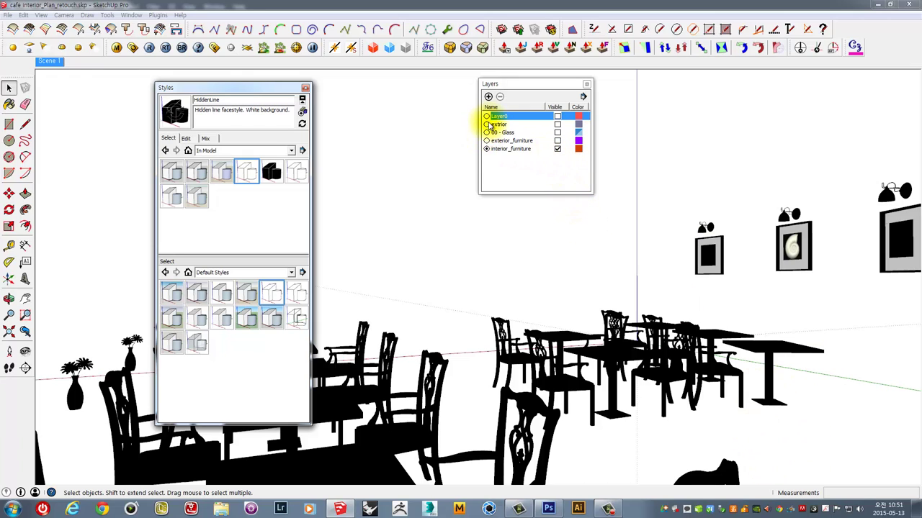
Show Layer0 and move the round counter onto the interior_furniture layer via Entity Info
{"action": "left_click", "coordinate": [486, 116]}
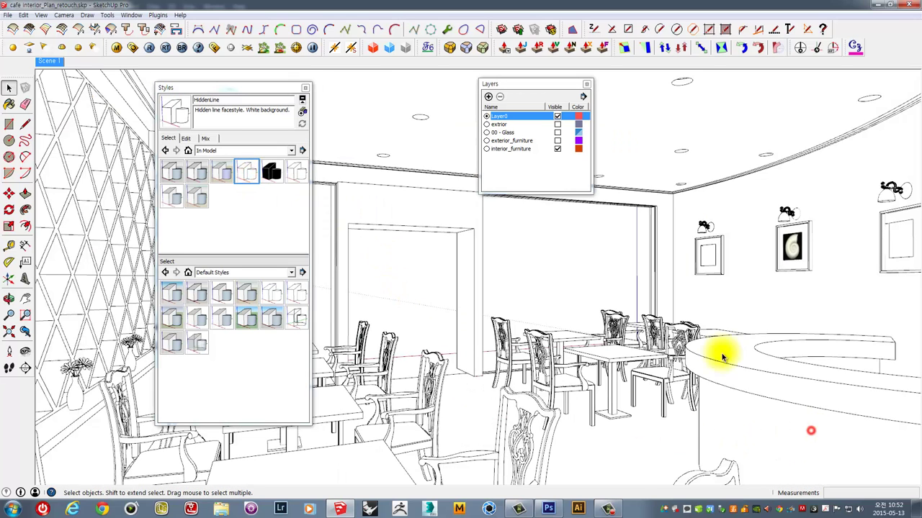
{"action": "left_click", "coordinate": [734, 350]}
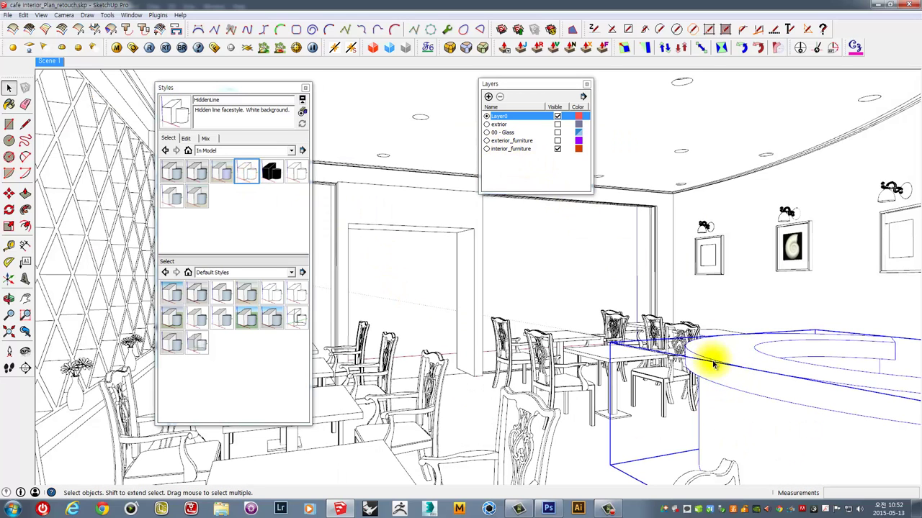
{"action": "right_click", "coordinate": [716, 363]}
{"action": "left_click", "coordinate": [746, 188]}
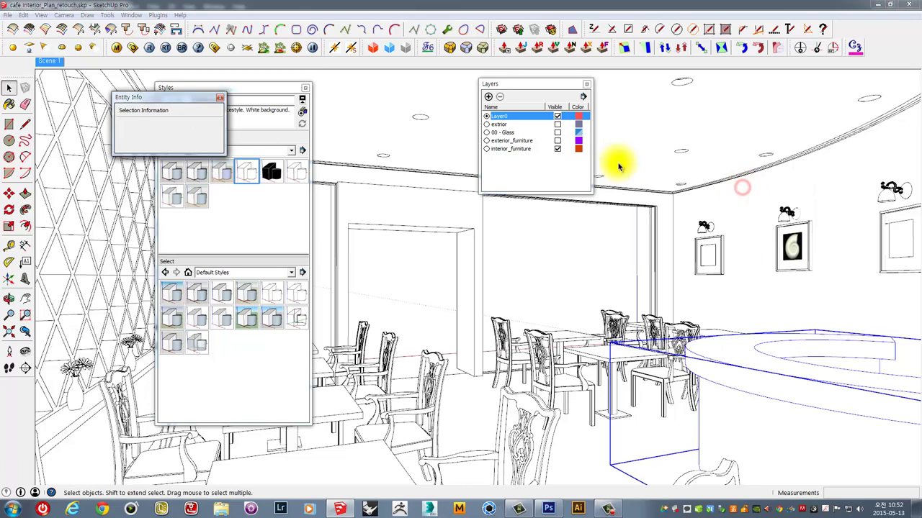
{"action": "left_click_drag", "start_coordinate": [169, 101], "coordinate": [482, 252]}
{"action": "left_click", "coordinate": [528, 276]}
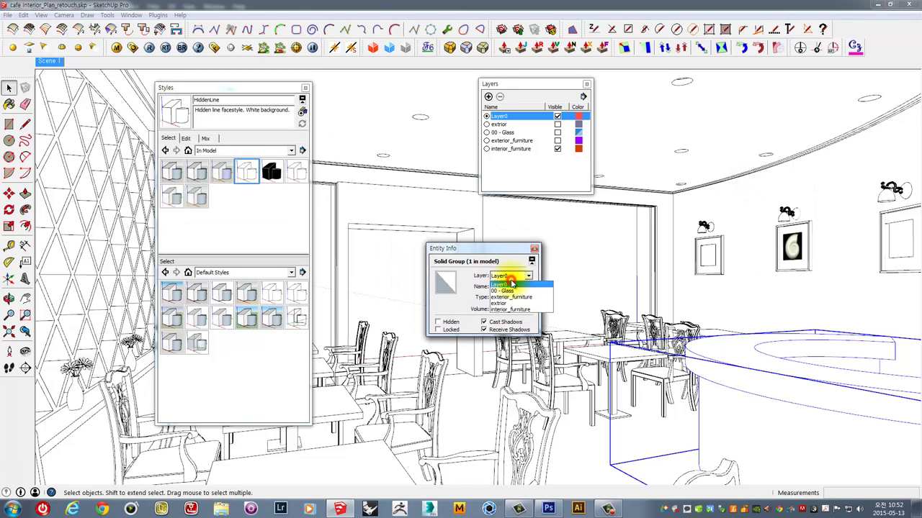
{"action": "left_click", "coordinate": [510, 309]}
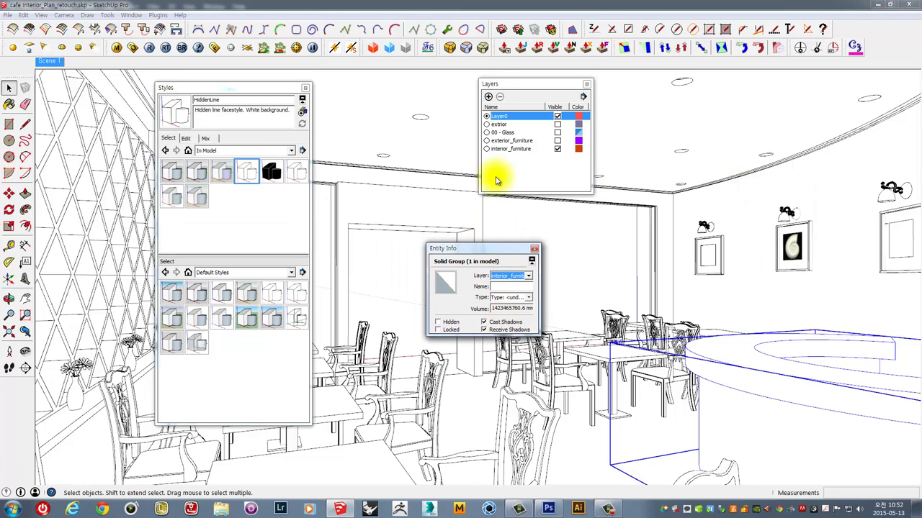
Make interior_furniture current, hide Layer0, and apply the HiddenLine1 silhouette style
{"action": "left_click", "coordinate": [486, 149]}
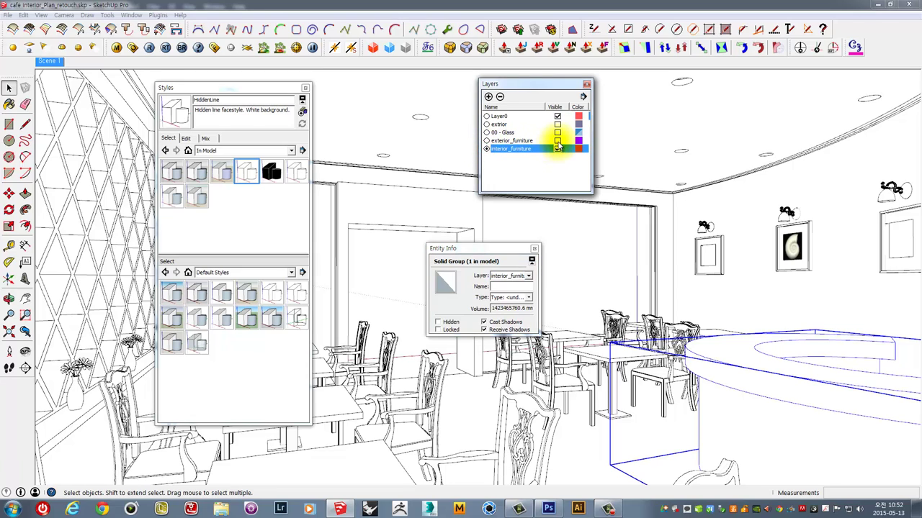
{"action": "left_click", "coordinate": [558, 116]}
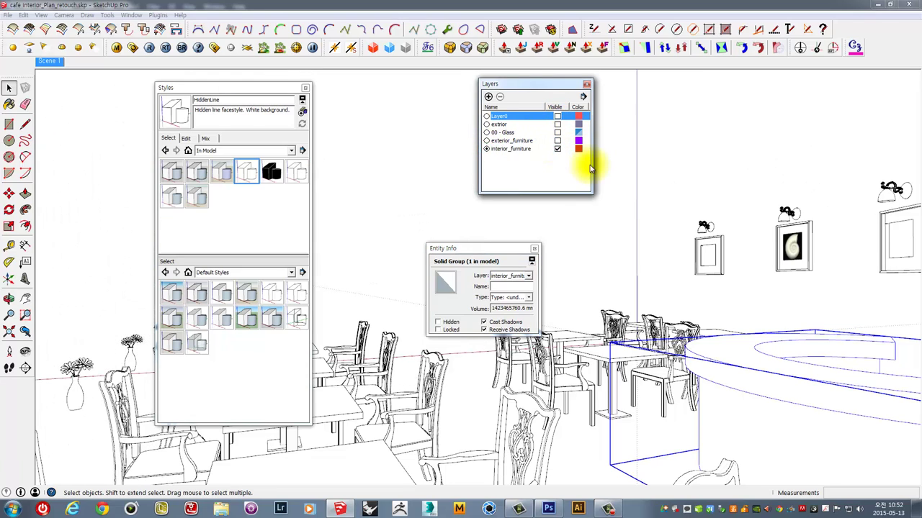
{"action": "left_click", "coordinate": [414, 146]}
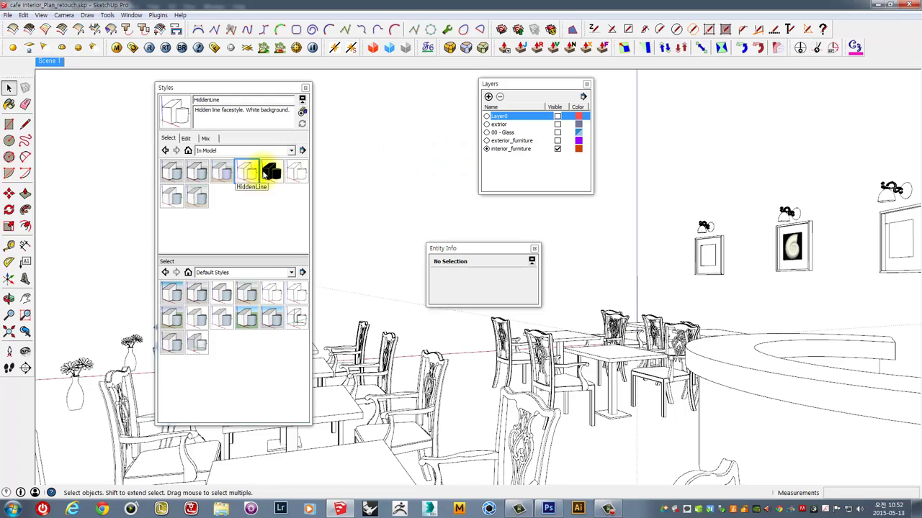
{"action": "left_click", "coordinate": [270, 171]}
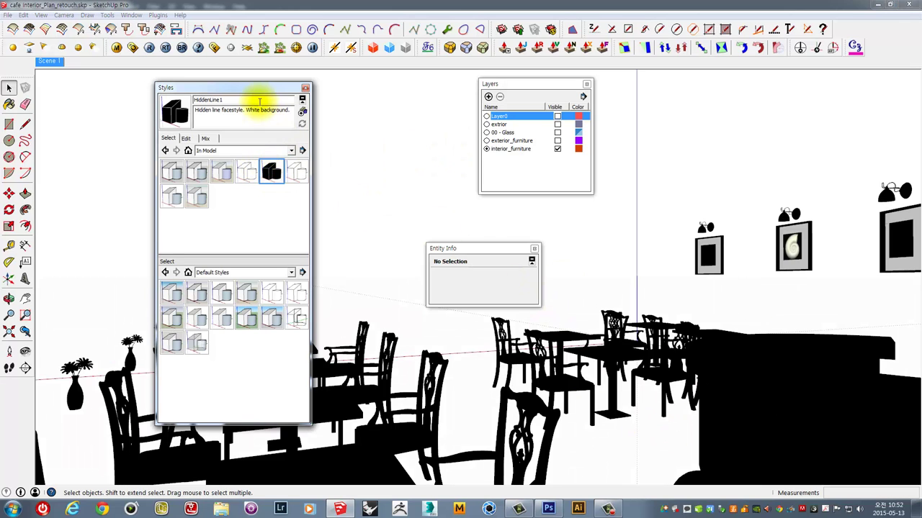
Export the view as a 2D graphic named cafe interior_Plan_retouch_alpha_fur.jpg
{"action": "left_click", "coordinate": [7, 15]}
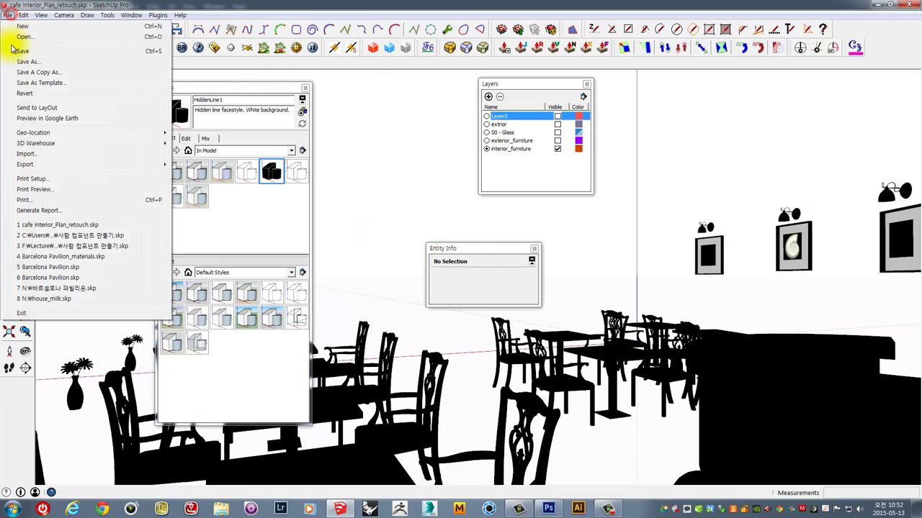
{"action": "mouse_move", "coordinate": [25, 164]}
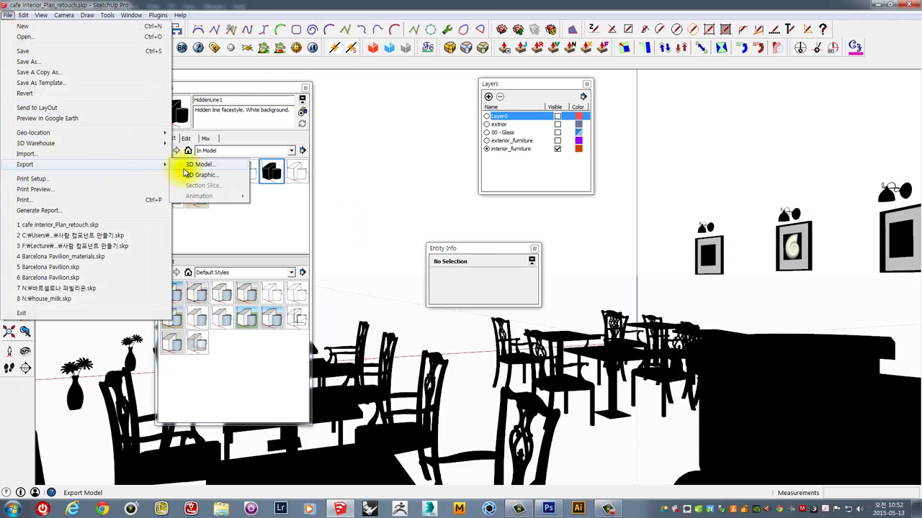
{"action": "left_click", "coordinate": [191, 176]}
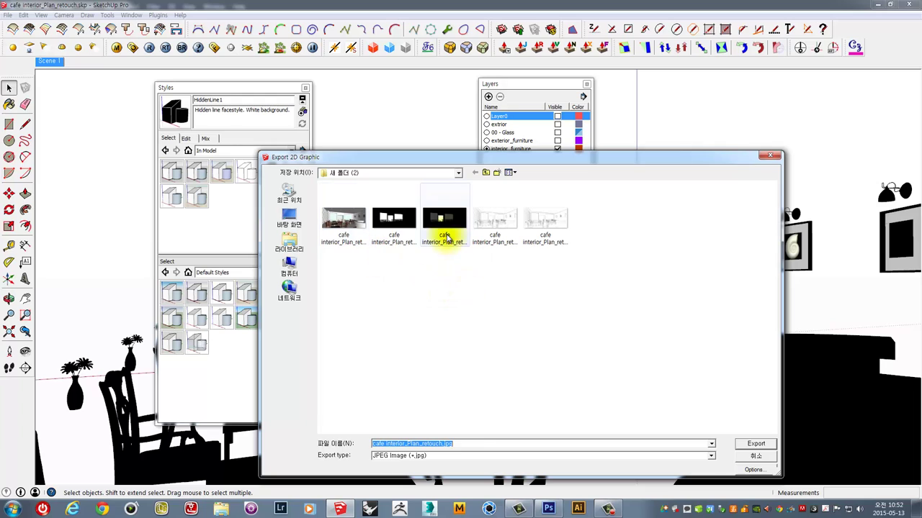
{"action": "left_click", "coordinate": [442, 232]}
{"action": "left_click", "coordinate": [475, 445]}
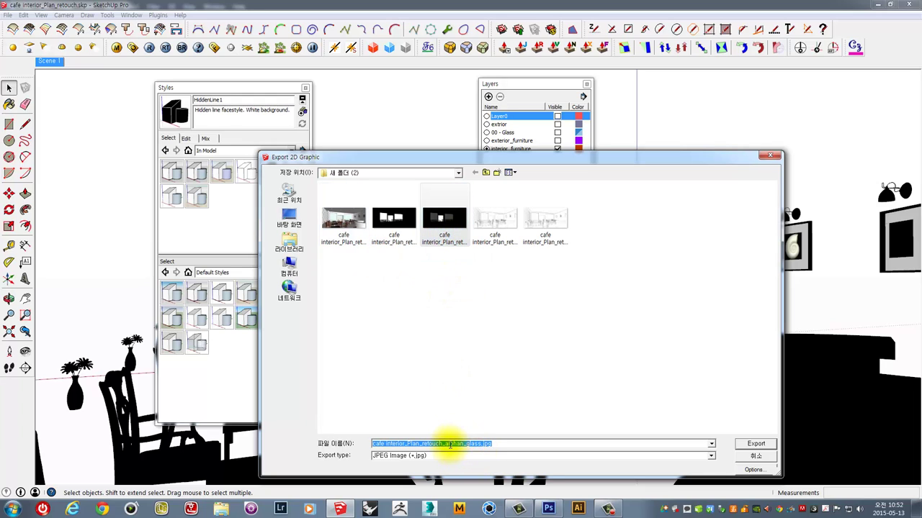
{"action": "left_click", "coordinate": [461, 445]}
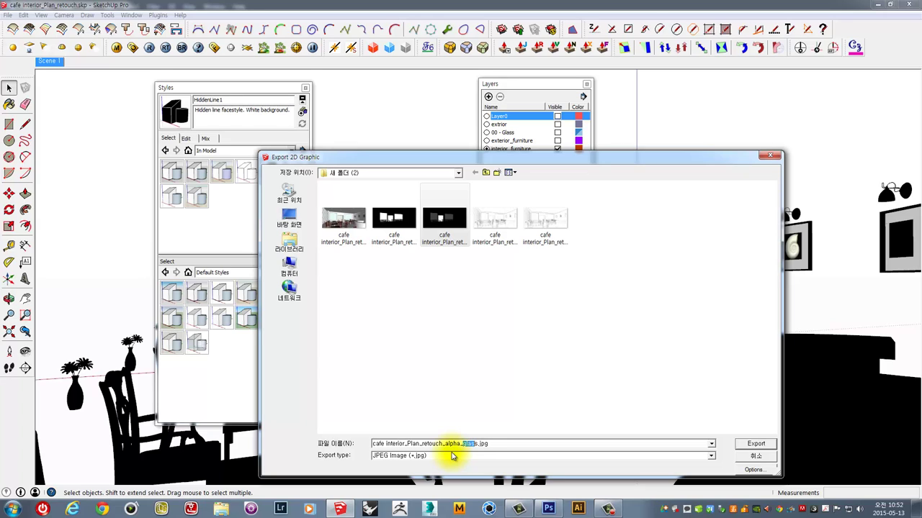
{"action": "type", "text": "fur"}
{"action": "left_click", "coordinate": [754, 444]}
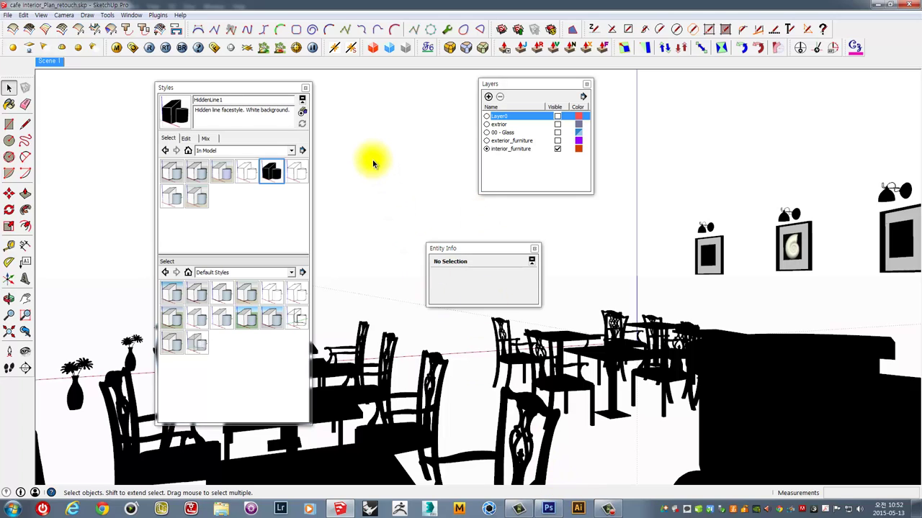
Show Layer0 in the HiddenLine2 style with interior_furniture hidden, and move Entity Info aside
{"action": "left_click", "coordinate": [486, 116]}
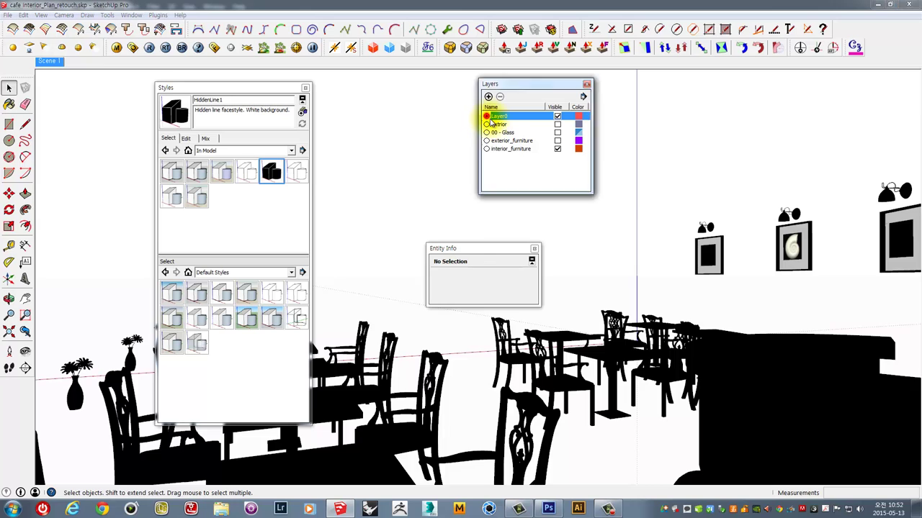
{"action": "left_click", "coordinate": [247, 171]}
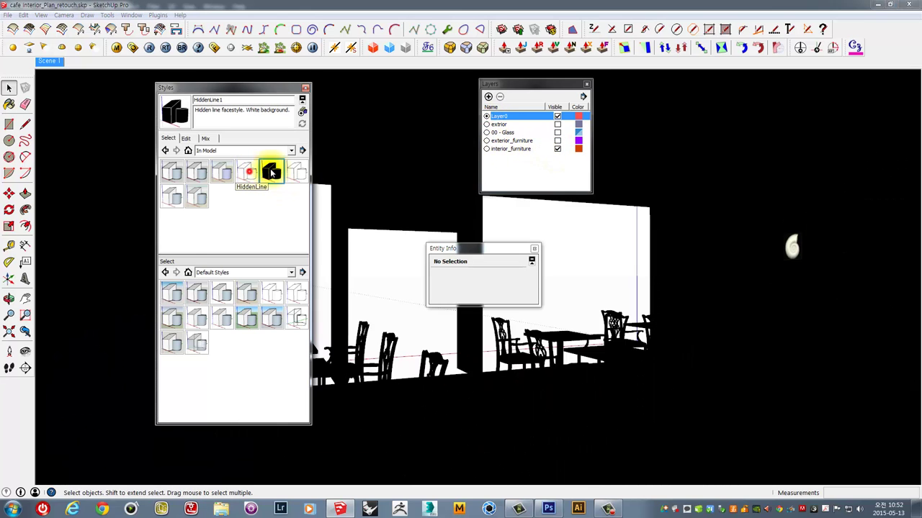
{"action": "left_click", "coordinate": [297, 170]}
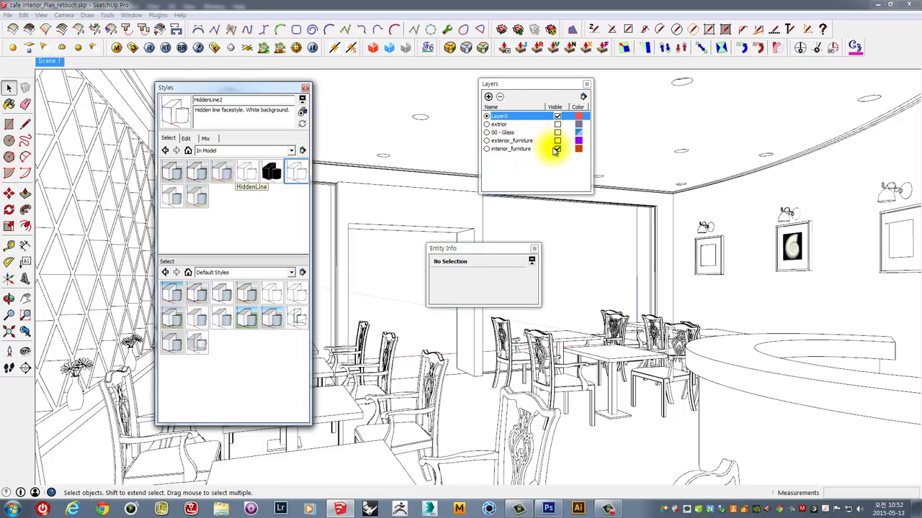
{"action": "left_click", "coordinate": [557, 149]}
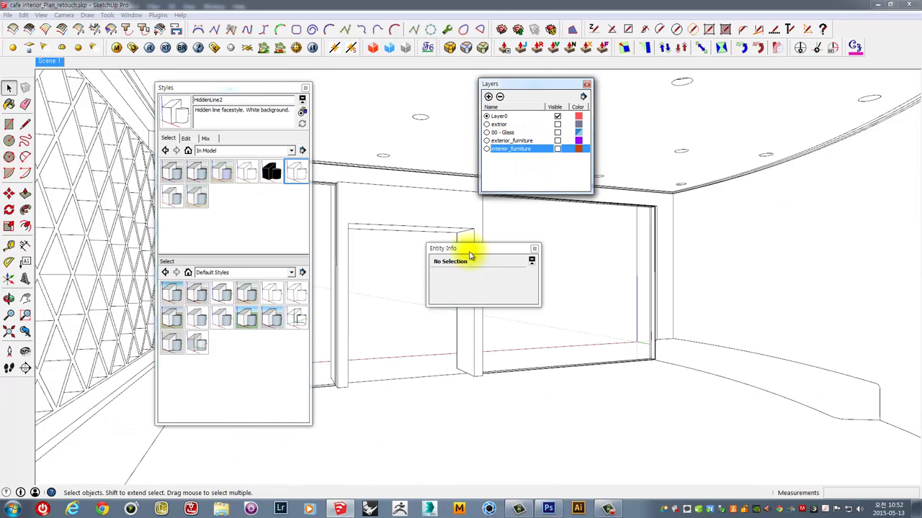
{"action": "left_click_drag", "start_coordinate": [470, 249], "coordinate": [783, 157]}
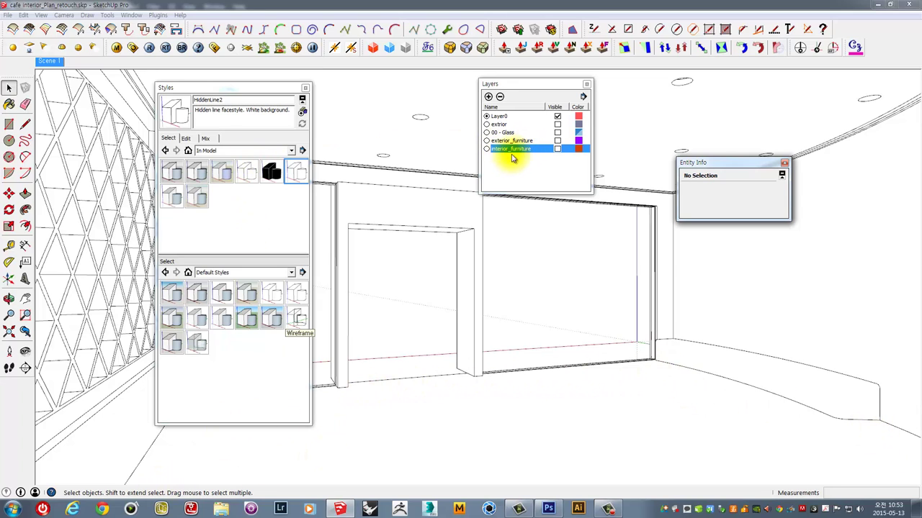
{"action": "left_click", "coordinate": [8, 15]}
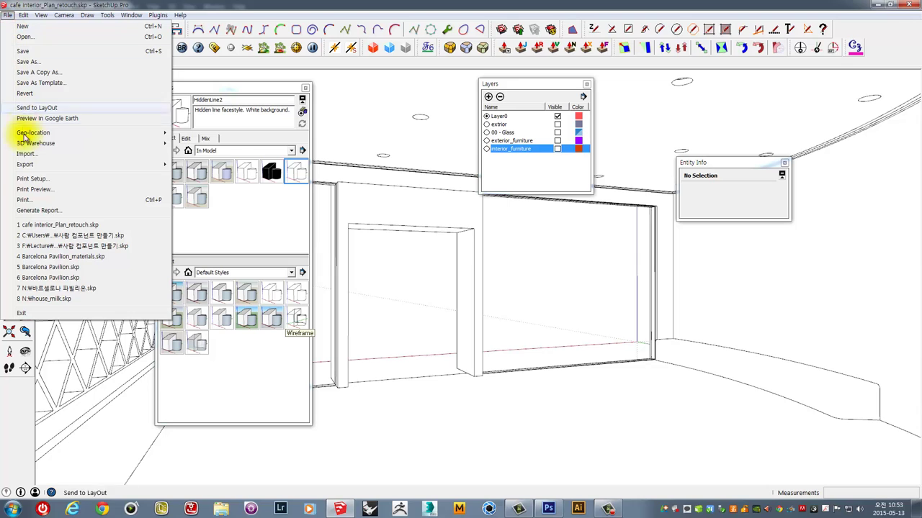
{"action": "mouse_move", "coordinate": [25, 164]}
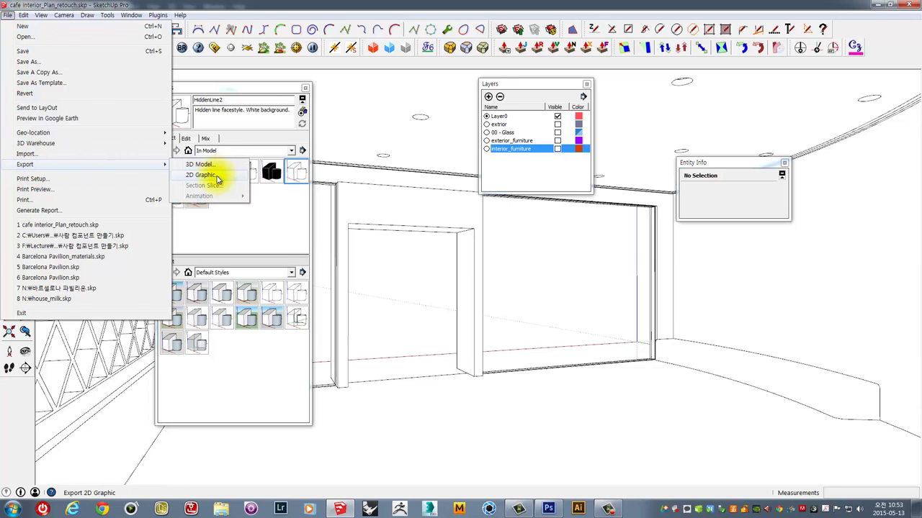
Export the empty-room line view as cafe interior_Plan_retouch_int_line.jpg, then switch to Photoshop
{"action": "left_click", "coordinate": [202, 175]}
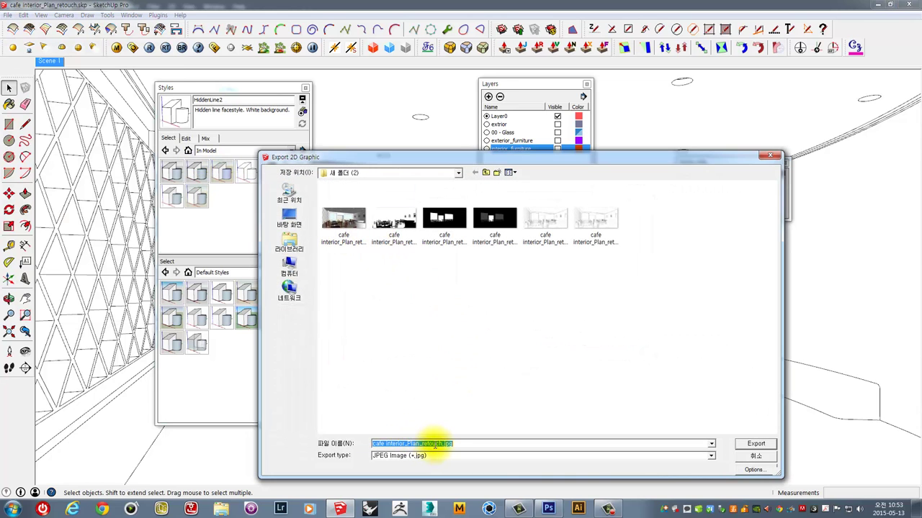
{"action": "left_click", "coordinate": [439, 444]}
{"action": "type", "text": "_int_line"}
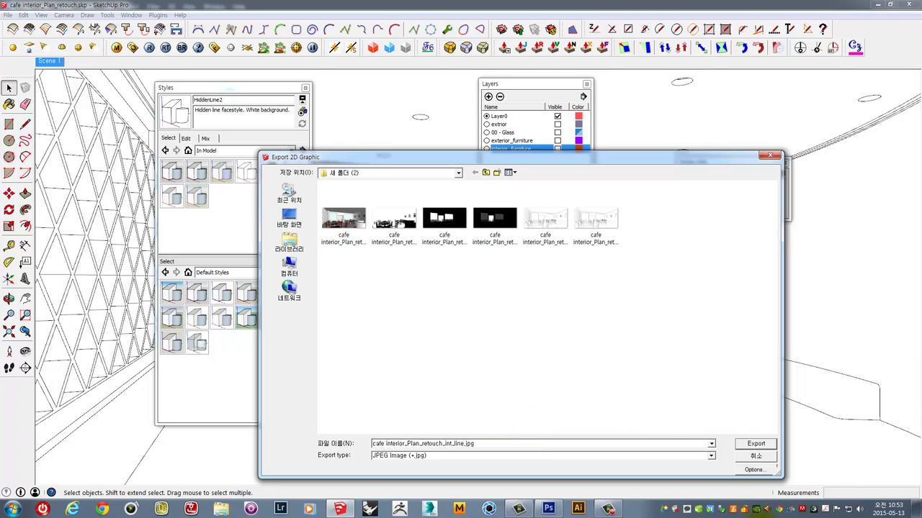
{"action": "left_click", "coordinate": [760, 445]}
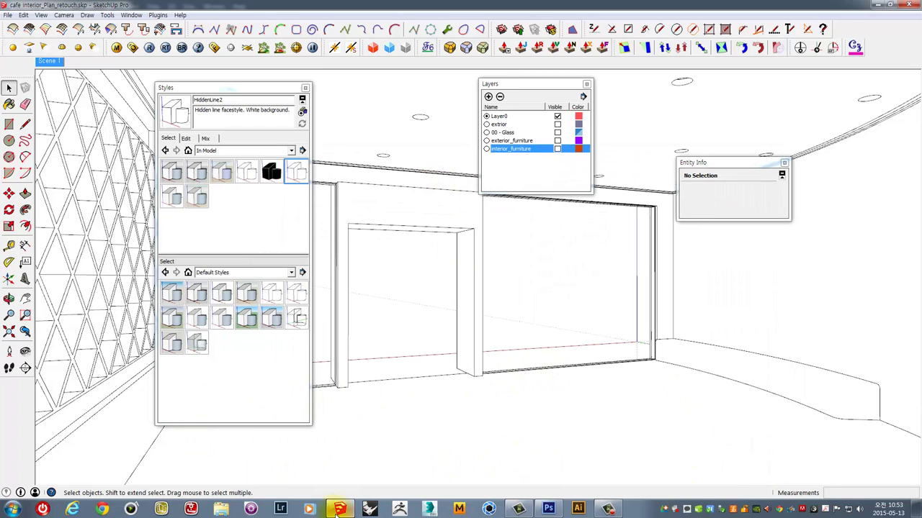
{"action": "left_click", "coordinate": [548, 508]}
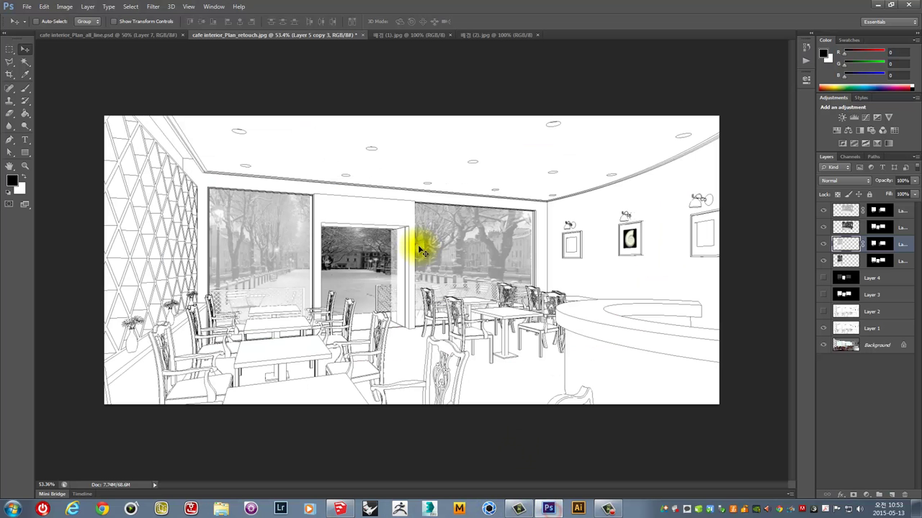
Open cafe interior_Plan_retouch_alpha_fur.jpg and cafe interior_Plan_retouch_int_line.jpg from folder 새 폴더 (2)
{"action": "left_click", "coordinate": [408, 36]}
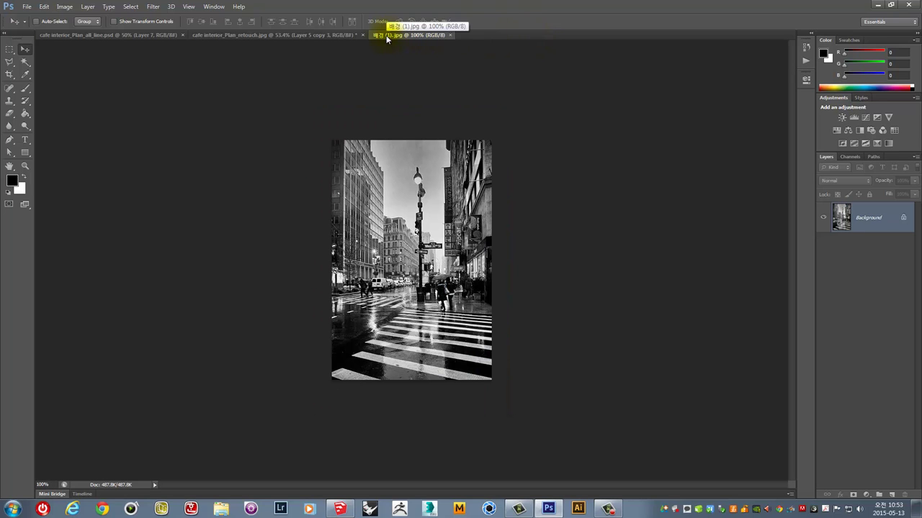
{"action": "left_click", "coordinate": [301, 35]}
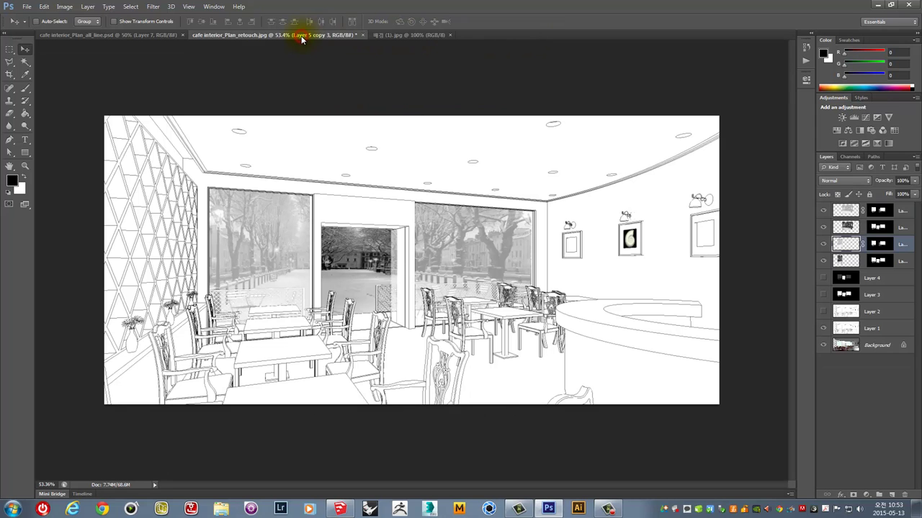
{"action": "left_click", "coordinate": [112, 34]}
{"action": "left_click", "coordinate": [28, 7]}
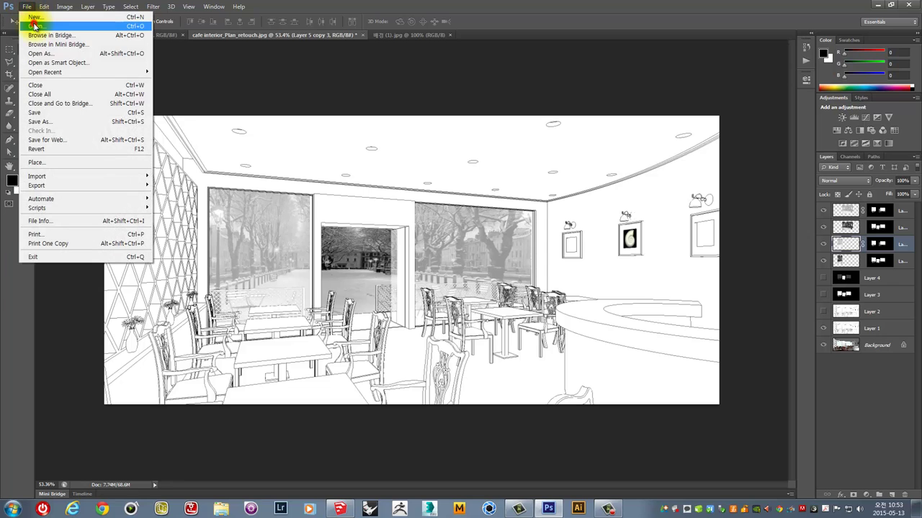
{"action": "left_click", "coordinate": [32, 25]}
{"action": "double_click", "coordinate": [238, 72]}
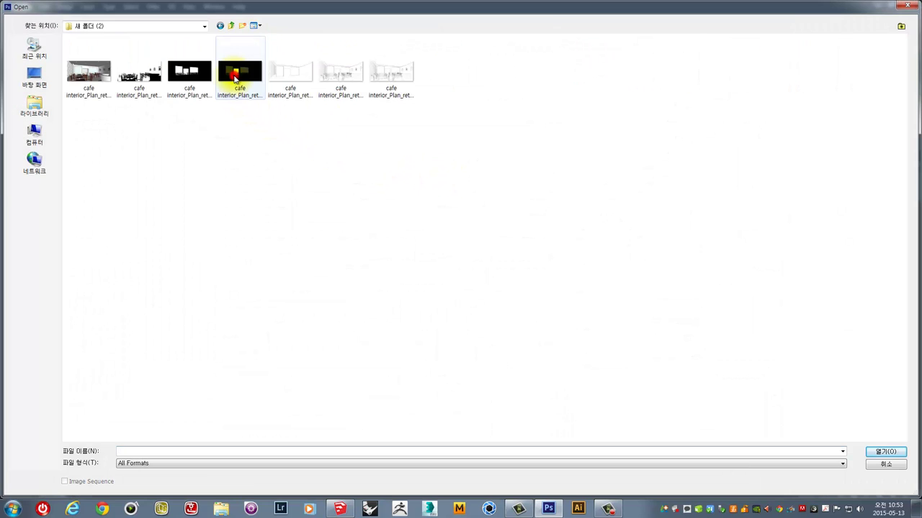
{"action": "left_click", "coordinate": [143, 80]}
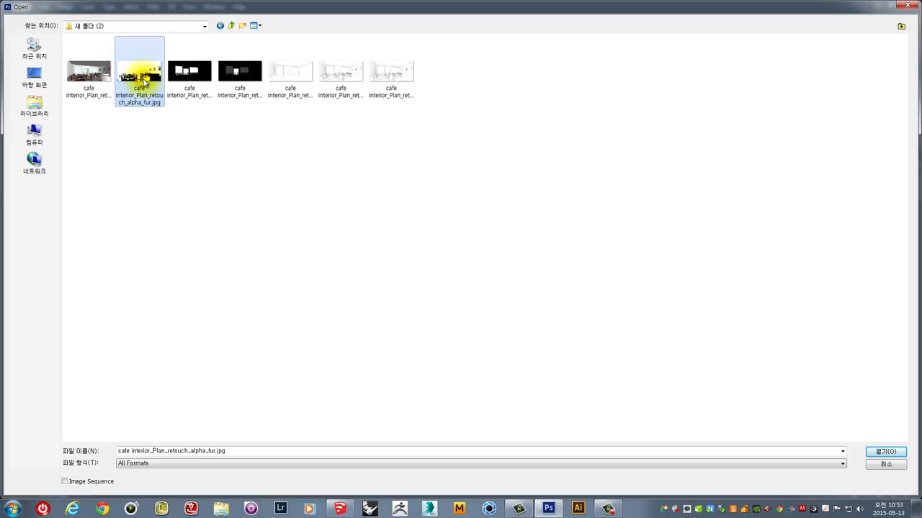
{"action": "left_click", "coordinate": [292, 78], "text": "ctrl"}
{"action": "left_click", "coordinate": [891, 454]}
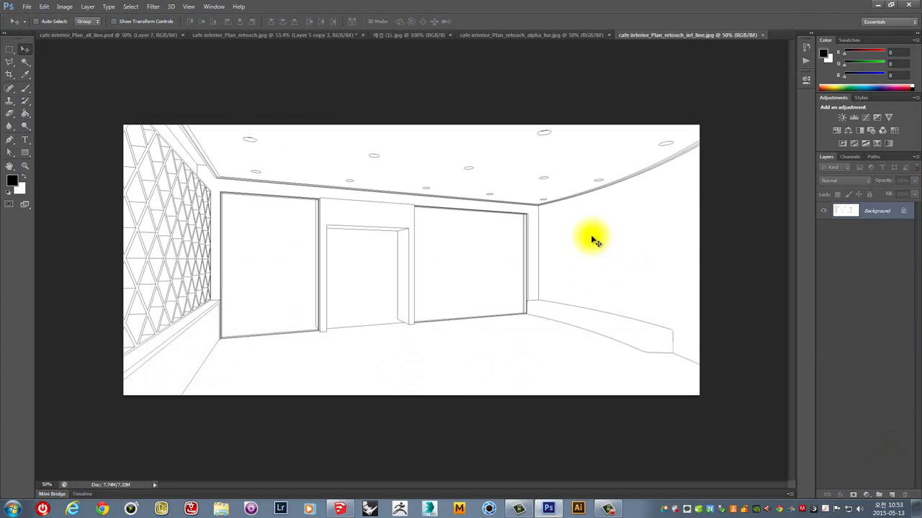
Drag the int_line and alpha_fur images into the cafe document as Layers 6 and 7, closing int_line
{"action": "mouse_move", "coordinate": [533, 180]}
{"action": "left_mouse_down"}
{"action": "mouse_move", "coordinate": [180, 61]}
{"action": "mouse_move", "coordinate": [203, 46]}
{"action": "mouse_move", "coordinate": [242, 216]}
{"action": "mouse_move", "coordinate": [456, 191]}
{"action": "mouse_move", "coordinate": [471, 185]}
{"action": "mouse_move", "coordinate": [472, 168]}
{"action": "mouse_move", "coordinate": [466, 186]}
{"action": "left_mouse_up"}
{"action": "left_click", "coordinate": [659, 35]}
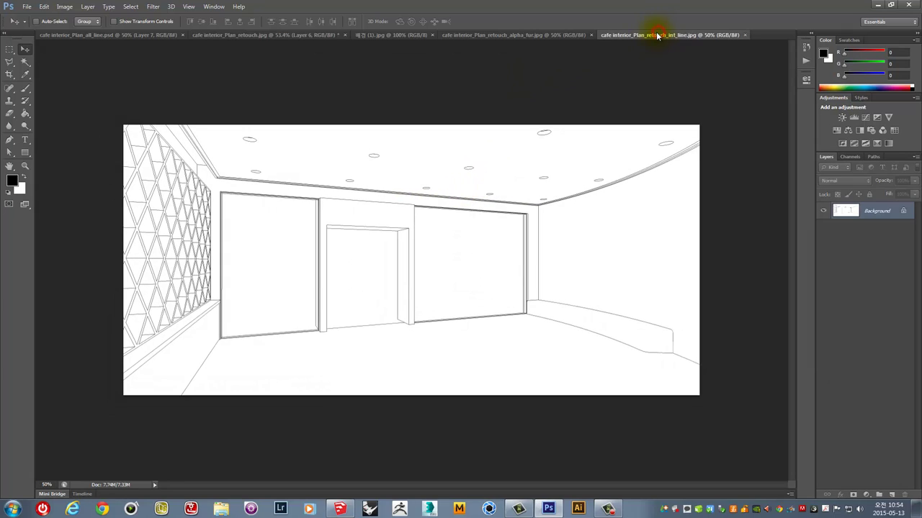
{"action": "left_click", "coordinate": [745, 35]}
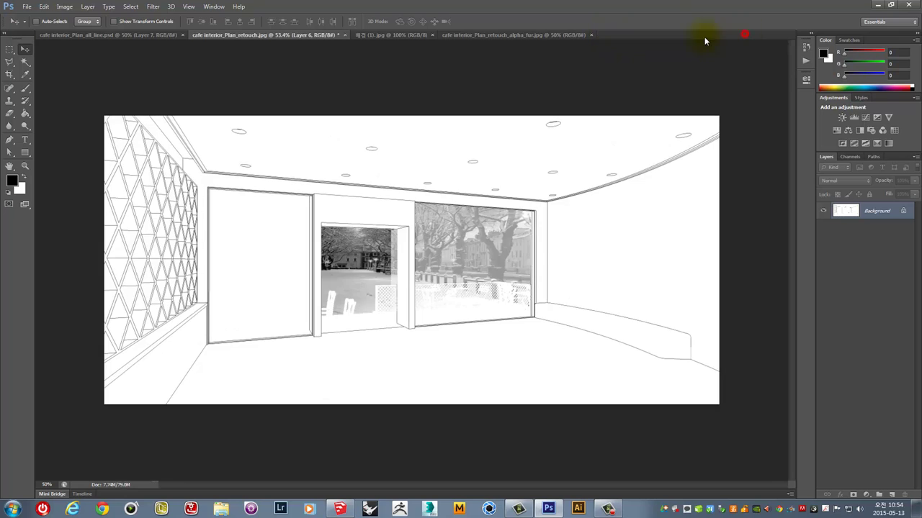
{"action": "left_click", "coordinate": [499, 34]}
{"action": "left_click_drag", "start_coordinate": [443, 96], "coordinate": [352, 43]}
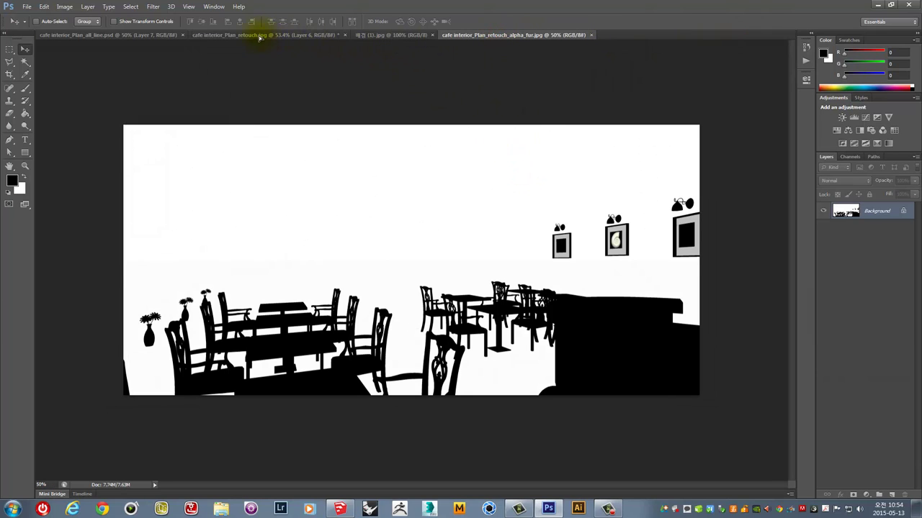
{"action": "mouse_move", "coordinate": [259, 37]}
{"action": "left_mouse_down"}
{"action": "mouse_move", "coordinate": [375, 216]}
{"action": "mouse_move", "coordinate": [485, 173]}
{"action": "left_mouse_up"}
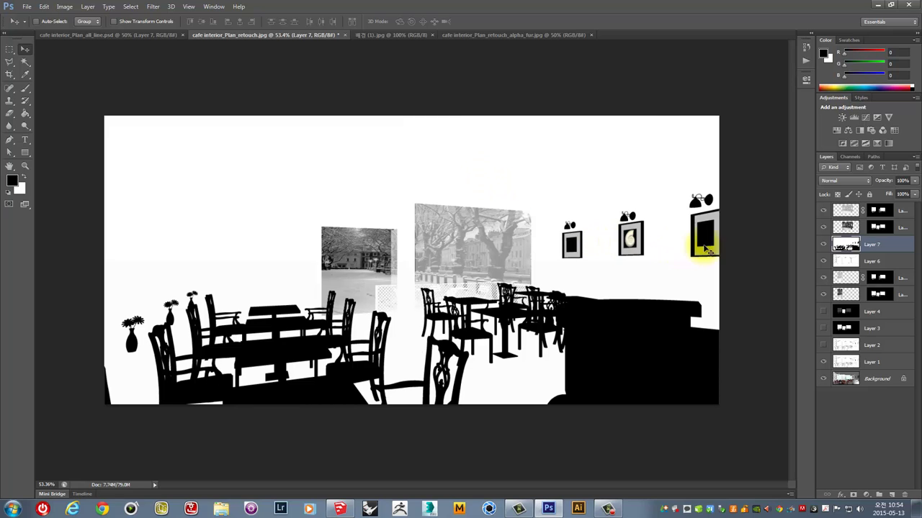
Reorder Layers 7 and 6 lower in the stack and hide both
{"action": "left_click_drag", "start_coordinate": [875, 245], "coordinate": [878, 299]}
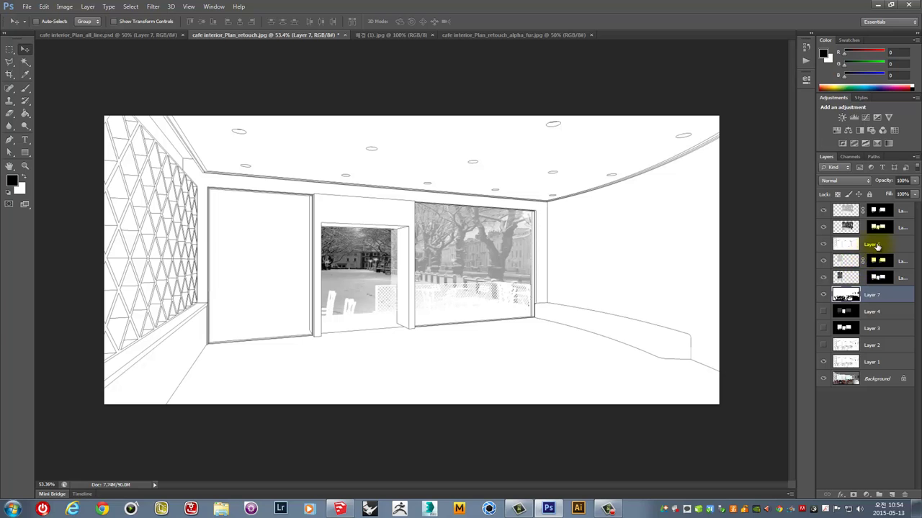
{"action": "left_click_drag", "start_coordinate": [875, 245], "coordinate": [873, 332]}
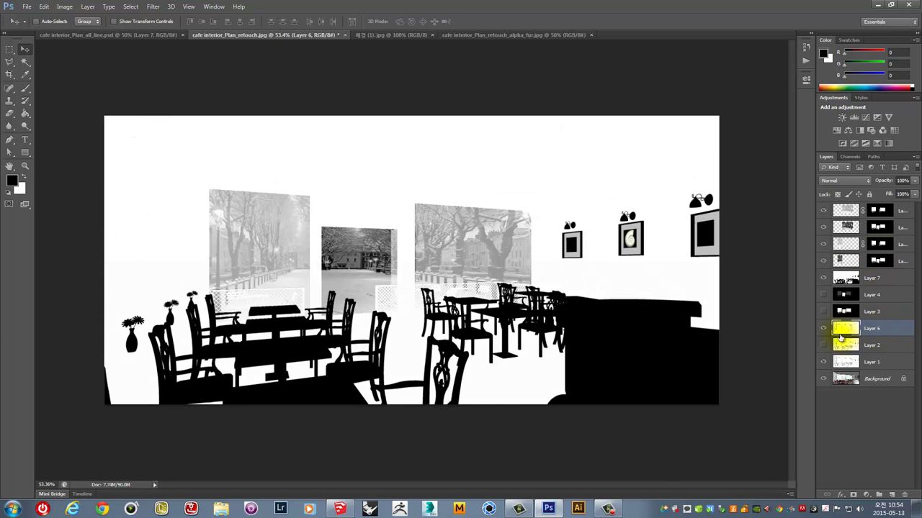
{"action": "left_click", "coordinate": [824, 330]}
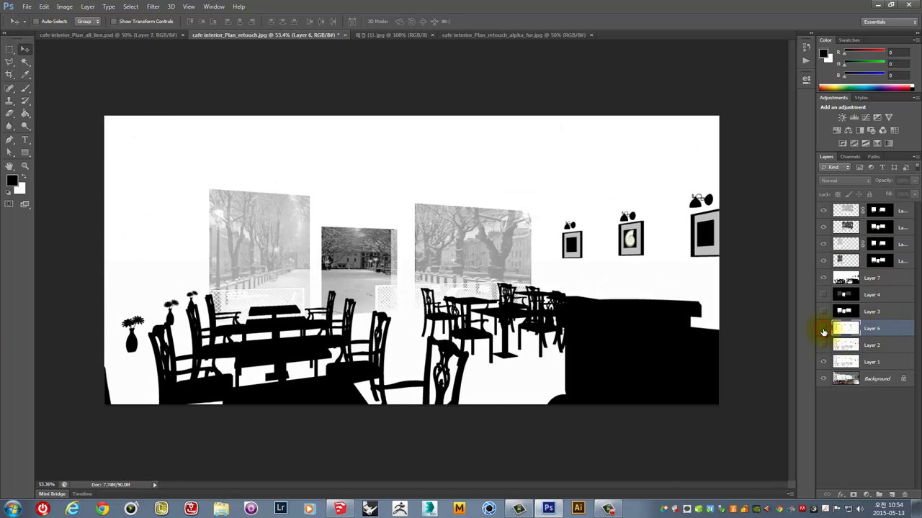
{"action": "left_click", "coordinate": [822, 280]}
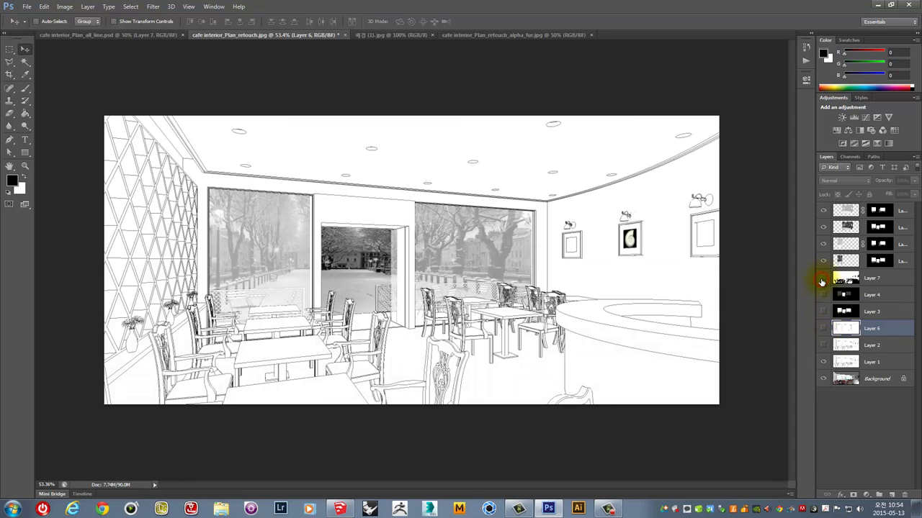
{"action": "left_click", "coordinate": [27, 7]}
Open AS2_wood_19c.jpg from the 10주 folder and drag it into the cafe document
{"action": "left_click", "coordinate": [36, 29]}
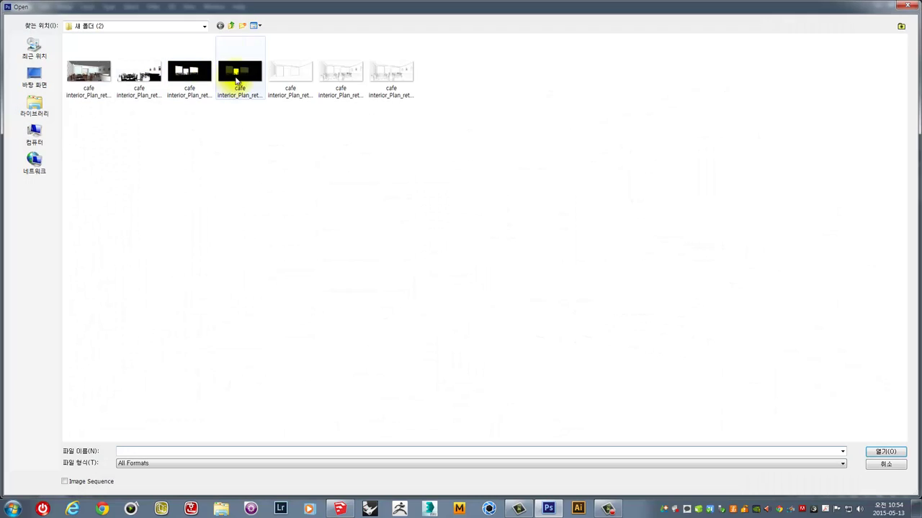
{"action": "left_click", "coordinate": [235, 25]}
{"action": "left_click", "coordinate": [334, 85]}
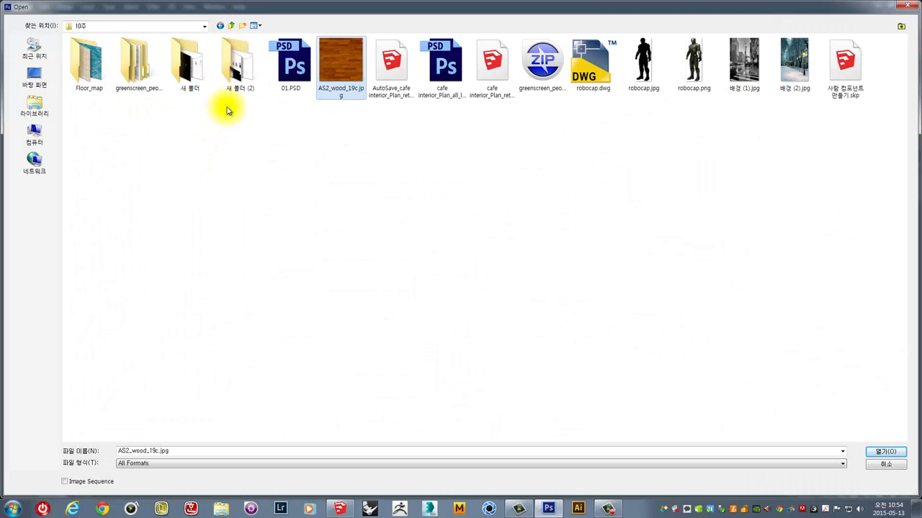
{"action": "left_click", "coordinate": [896, 455]}
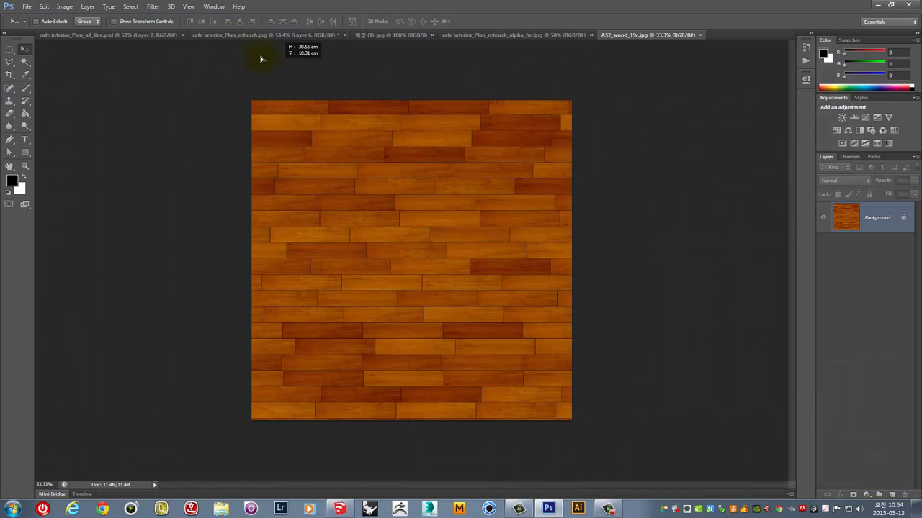
{"action": "left_click", "coordinate": [232, 35]}
{"action": "left_click_drag", "start_coordinate": [331, 241], "coordinate": [331, 244]}
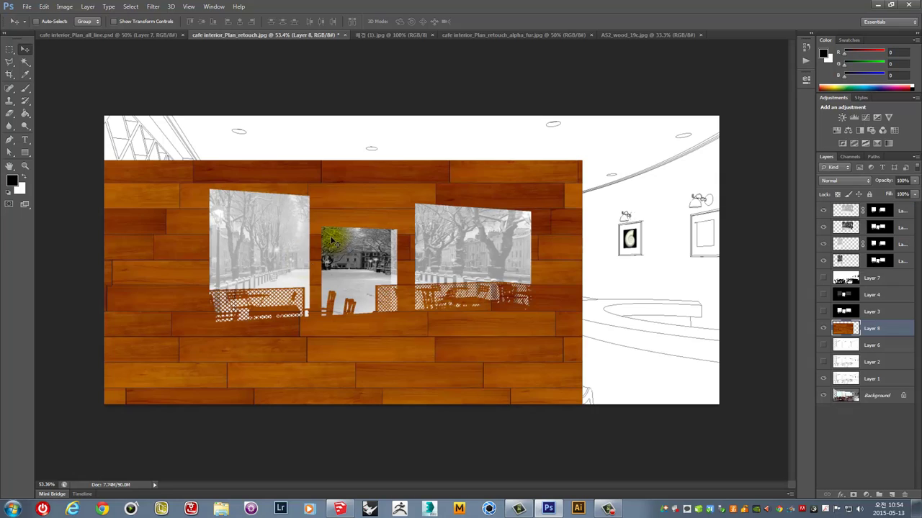
{"action": "left_click_drag", "start_coordinate": [230, 214], "coordinate": [304, 144]}
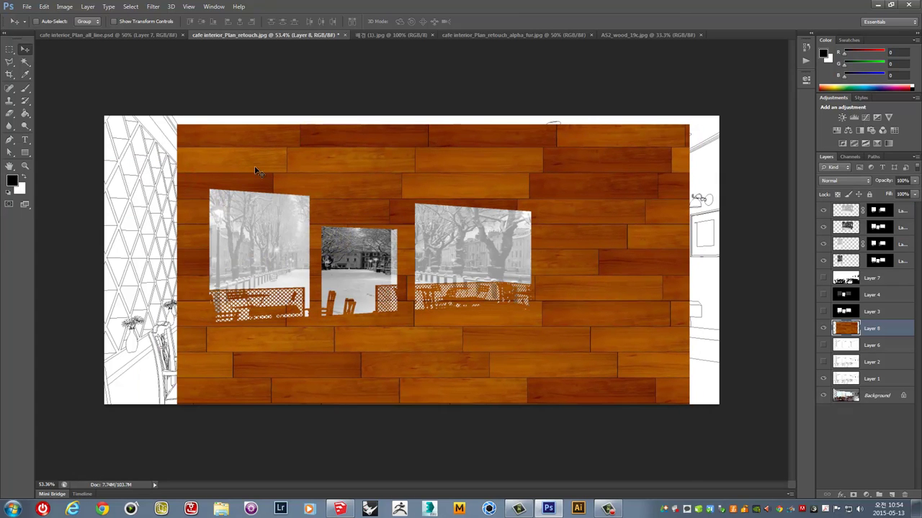
Free Transform the wood texture down to about a quarter size
{"action": "key", "text": "ctrl+t"}
{"action": "left_click_drag", "start_coordinate": [193, 150], "coordinate": [387, 366]}
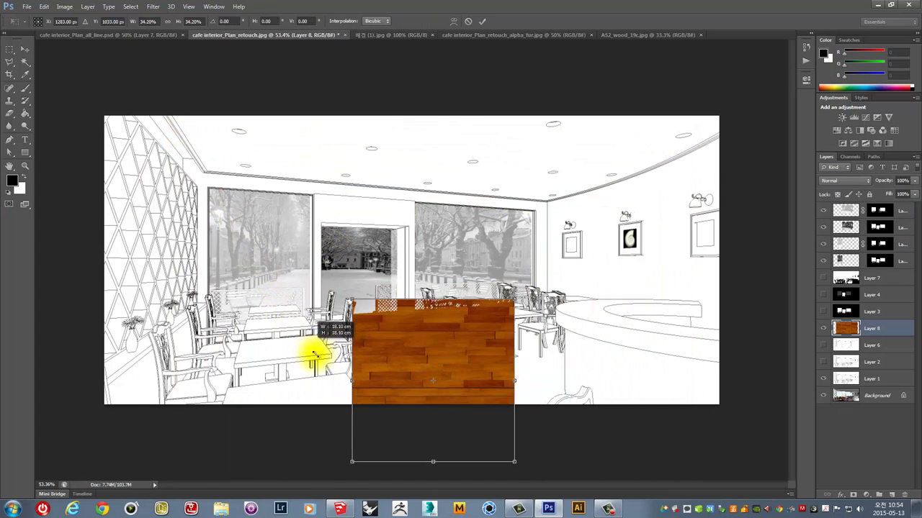
{"action": "mouse_move", "coordinate": [427, 402]}
{"action": "left_mouse_down"}
{"action": "mouse_move", "coordinate": [392, 363]}
{"action": "mouse_move", "coordinate": [169, 190]}
{"action": "left_mouse_up"}
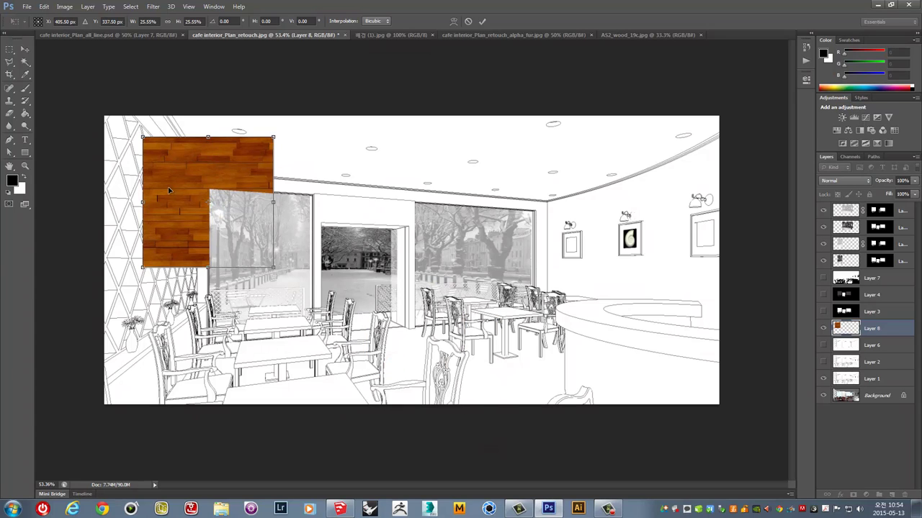
{"action": "key", "text": "Return"}
Tile wood copies rightward and downward, merging each into Layer 8
{"action": "mouse_move", "coordinate": [127, 157]}
{"action": "left_mouse_down"}
{"action": "mouse_move", "coordinate": [293, 162]}
{"action": "mouse_move", "coordinate": [275, 162]}
{"action": "left_mouse_up"}
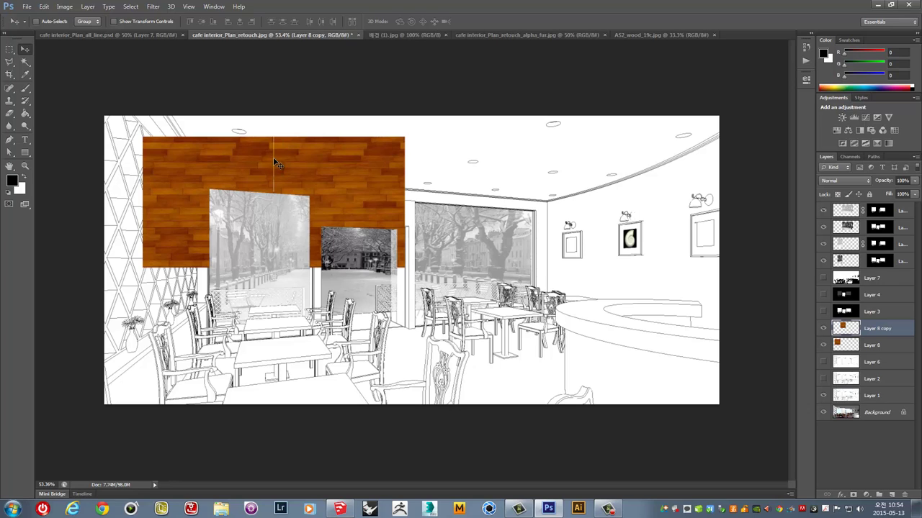
{"action": "key", "text": "Left"}
{"action": "key", "text": "ctrl+e"}
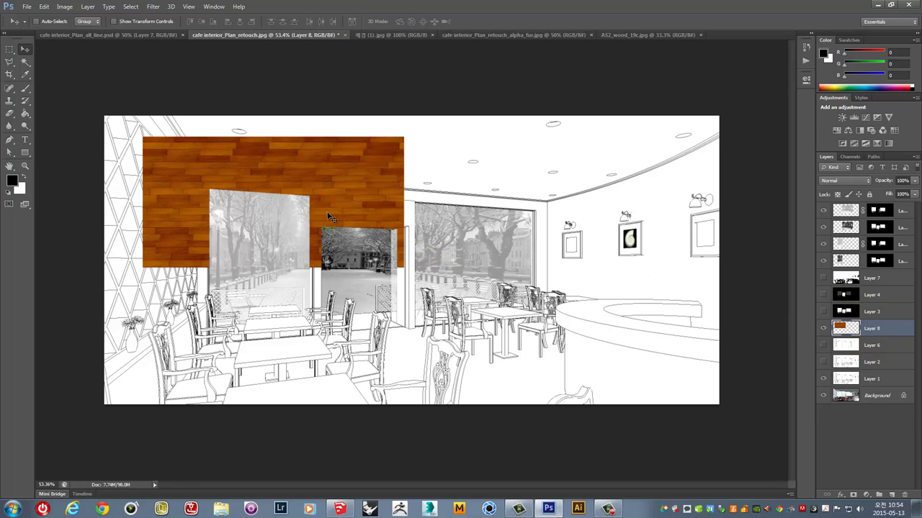
{"action": "left_click_drag", "start_coordinate": [169, 152], "coordinate": [432, 162]}
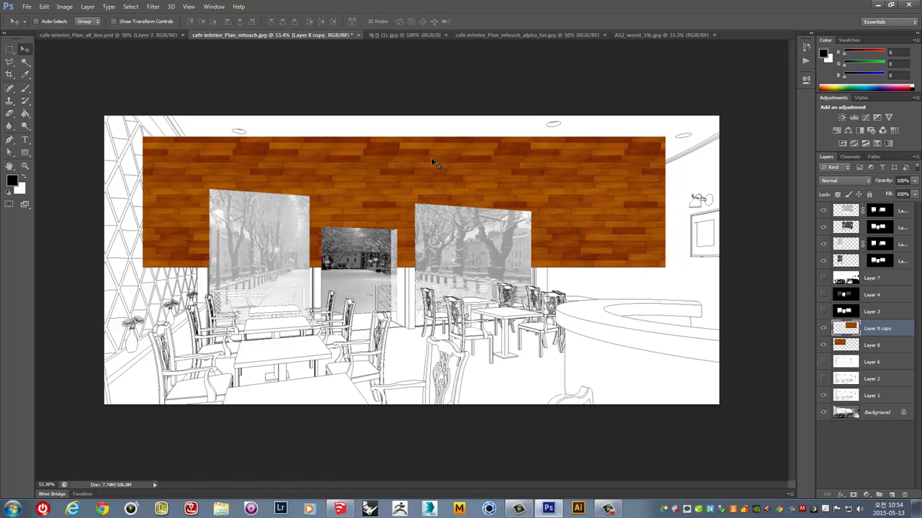
{"action": "key", "text": "ctrl+e"}
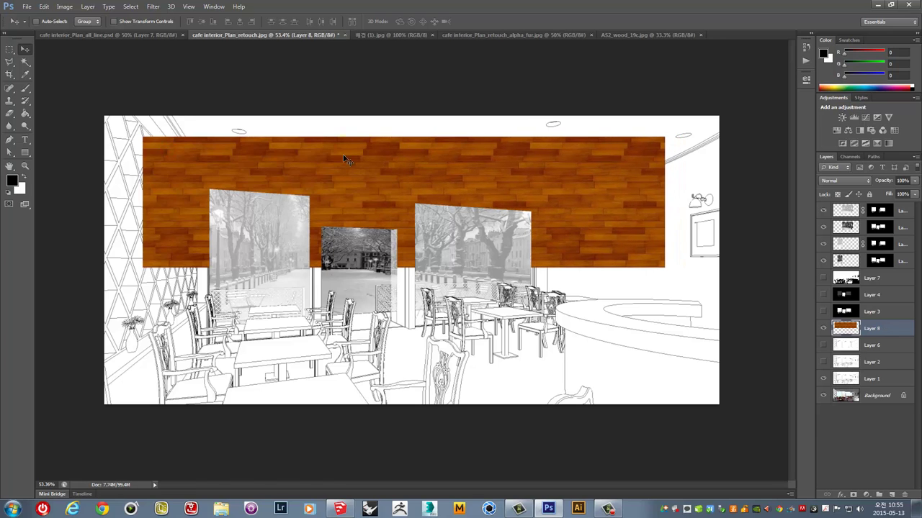
{"action": "left_click_drag", "start_coordinate": [343, 159], "coordinate": [311, 286]}
{"action": "key", "text": "Up"}
{"action": "key", "text": "Up"}
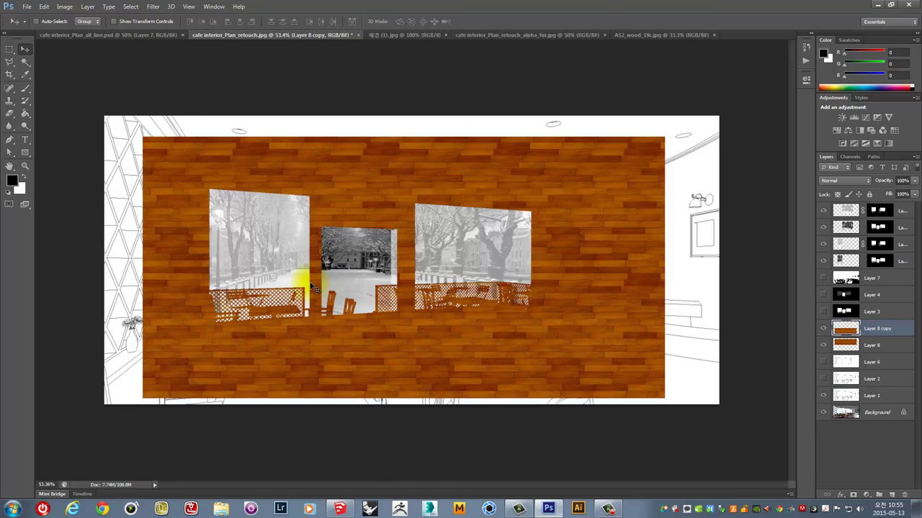
{"action": "key", "text": "ctrl+e"}
Reposition the wood panel toward the ceiling and add a copy covering the bottom area
{"action": "left_click_drag", "start_coordinate": [372, 184], "coordinate": [368, 157]}
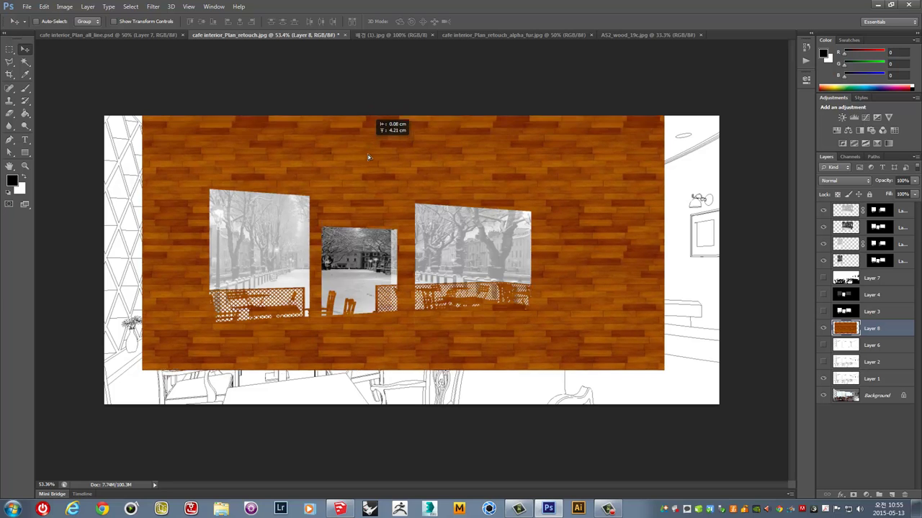
{"action": "key", "text": "shift+Down"}
{"action": "key", "text": "shift+Down"}
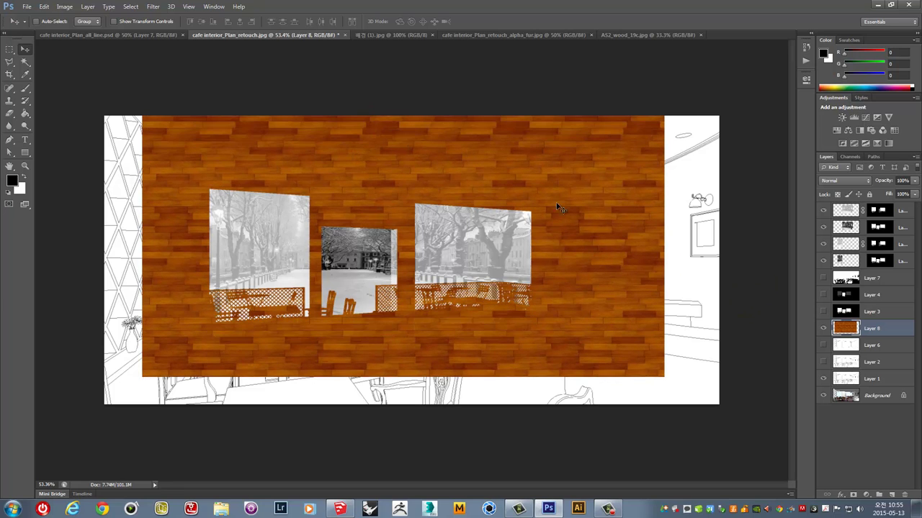
{"action": "left_click_drag", "start_coordinate": [342, 139], "coordinate": [335, 402]}
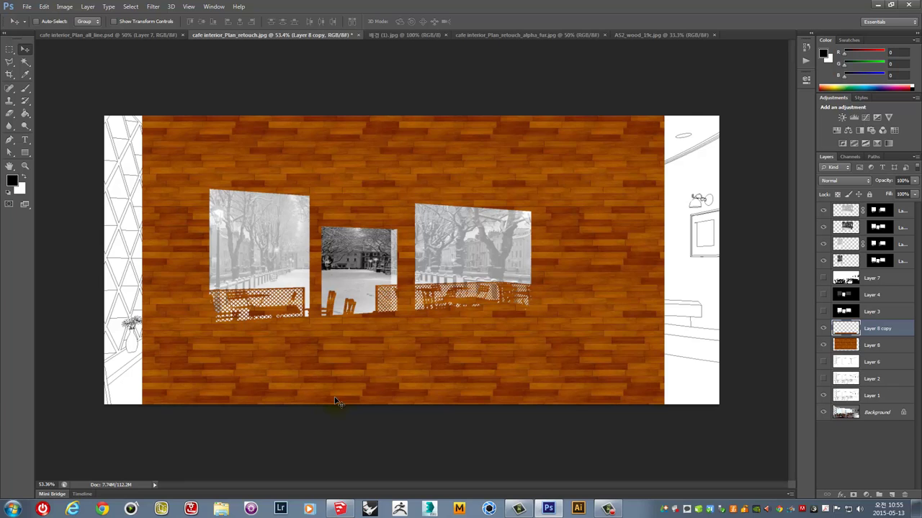
{"action": "key", "text": "ctrl+z"}
{"action": "scroll", "coordinate": [392, 345], "scroll_direction": "down", "scroll_amount": 3}
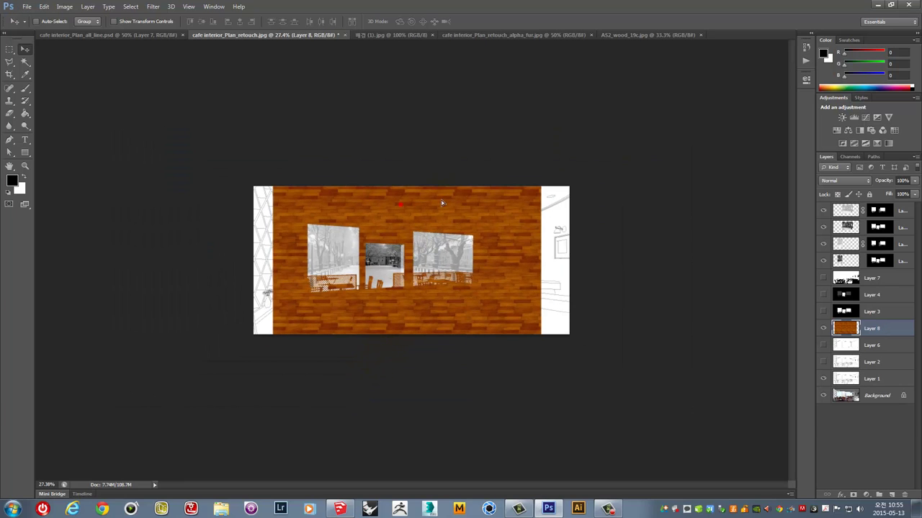
Hide the furniture line Layer 6 and move the wood panel left over the room
{"action": "mouse_move", "coordinate": [442, 202]}
{"action": "left_mouse_down"}
{"action": "mouse_move", "coordinate": [404, 208]}
{"action": "mouse_move", "coordinate": [589, 218]}
{"action": "left_mouse_up"}
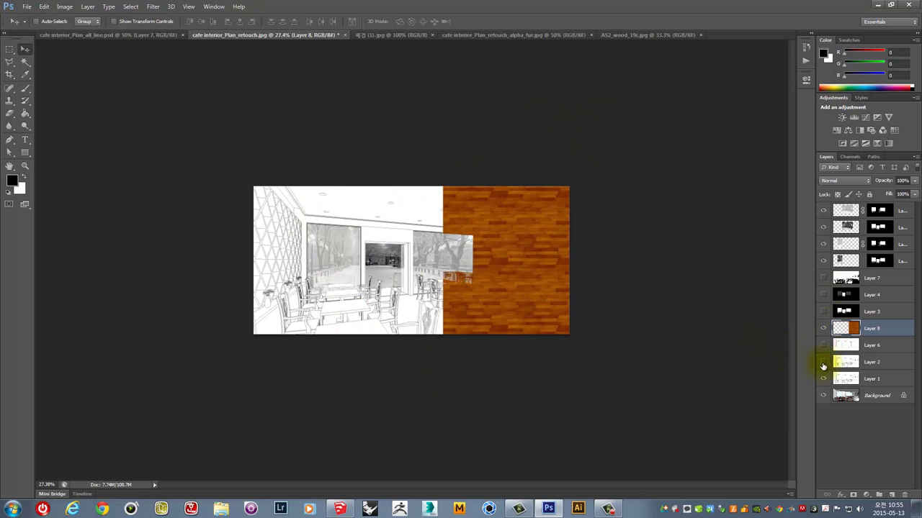
{"action": "left_click", "coordinate": [823, 346]}
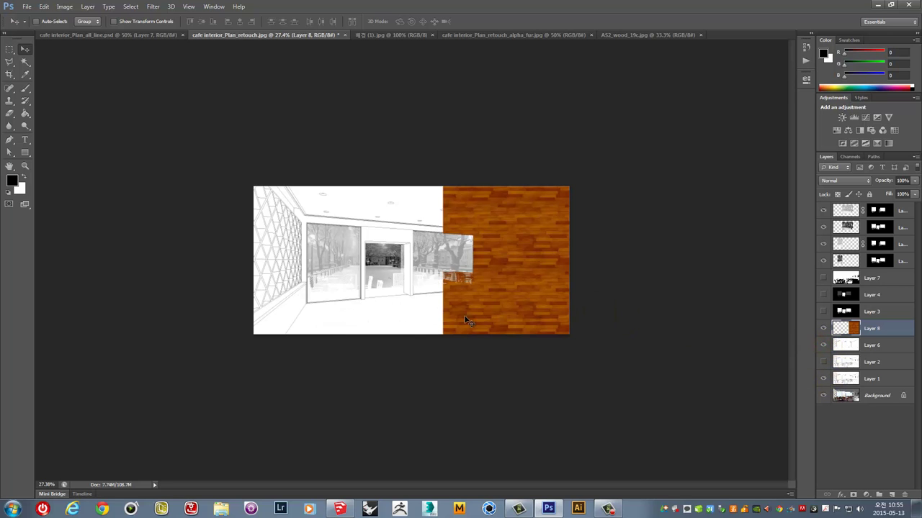
{"action": "scroll", "coordinate": [367, 323], "scroll_direction": "up", "scroll_amount": 2}
{"action": "scroll", "coordinate": [315, 331], "scroll_direction": "up", "scroll_amount": 2}
{"action": "scroll", "coordinate": [319, 323], "scroll_direction": "down", "scroll_amount": 2}
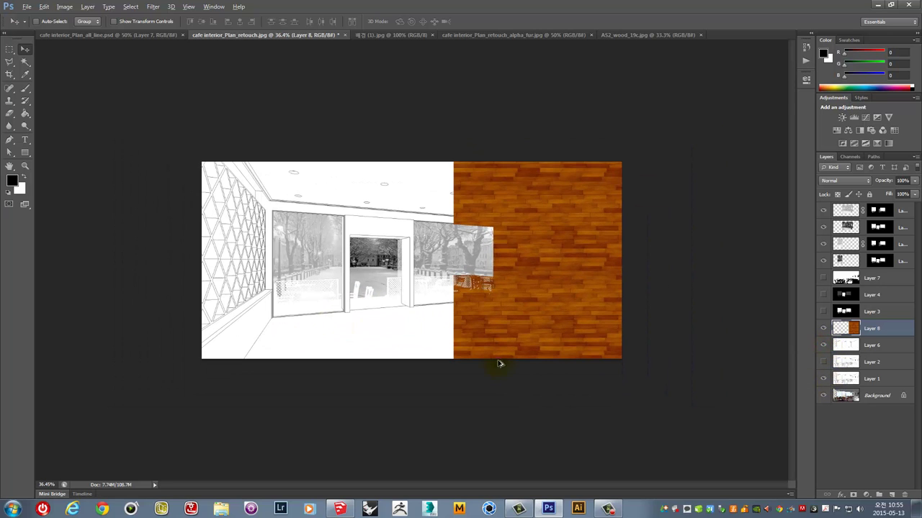
{"action": "left_click_drag", "start_coordinate": [569, 252], "coordinate": [426, 261]}
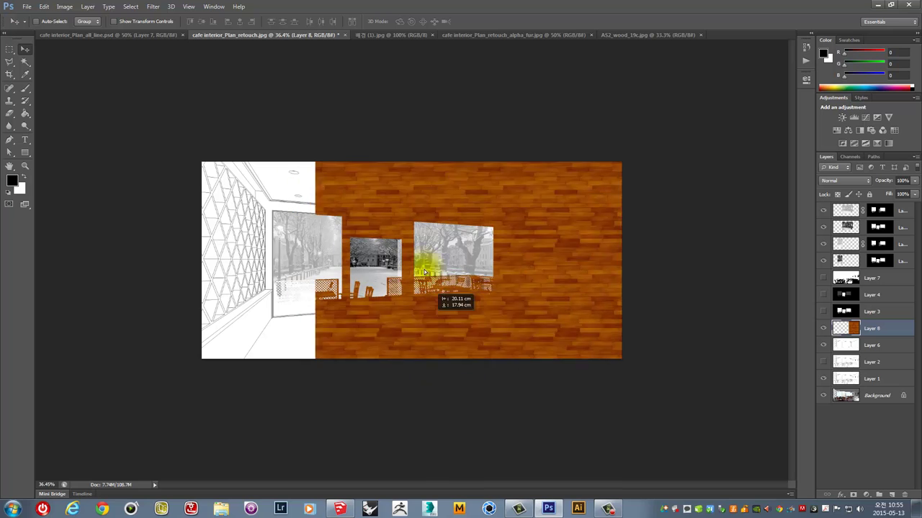
Rotate the wood about 90° into vertical planks, squash it into a low band, and align its corner with the wall base
{"action": "key", "text": "ctrl+t"}
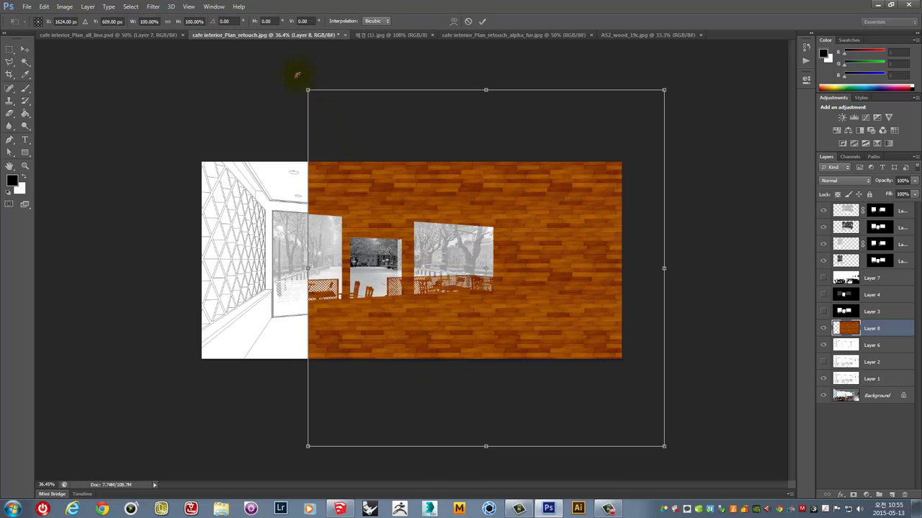
{"action": "mouse_move", "coordinate": [297, 75]}
{"action": "left_mouse_down"}
{"action": "mouse_move", "coordinate": [555, 124]}
{"action": "mouse_move", "coordinate": [603, 183]}
{"action": "mouse_move", "coordinate": [583, 153]}
{"action": "left_mouse_up"}
{"action": "mouse_move", "coordinate": [548, 197]}
{"action": "left_mouse_down"}
{"action": "mouse_move", "coordinate": [506, 250]}
{"action": "mouse_move", "coordinate": [449, 239]}
{"action": "mouse_move", "coordinate": [472, 73]}
{"action": "left_mouse_up"}
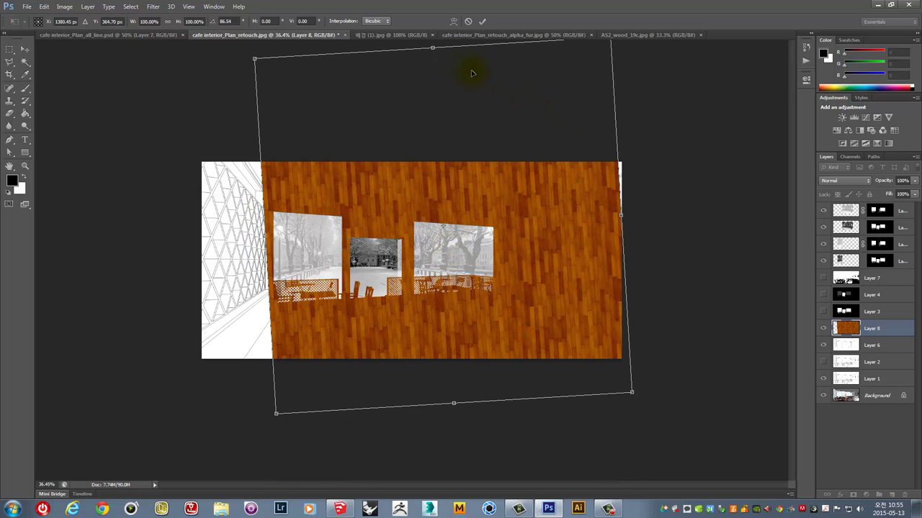
{"action": "left_click_drag", "start_coordinate": [432, 48], "coordinate": [481, 307]}
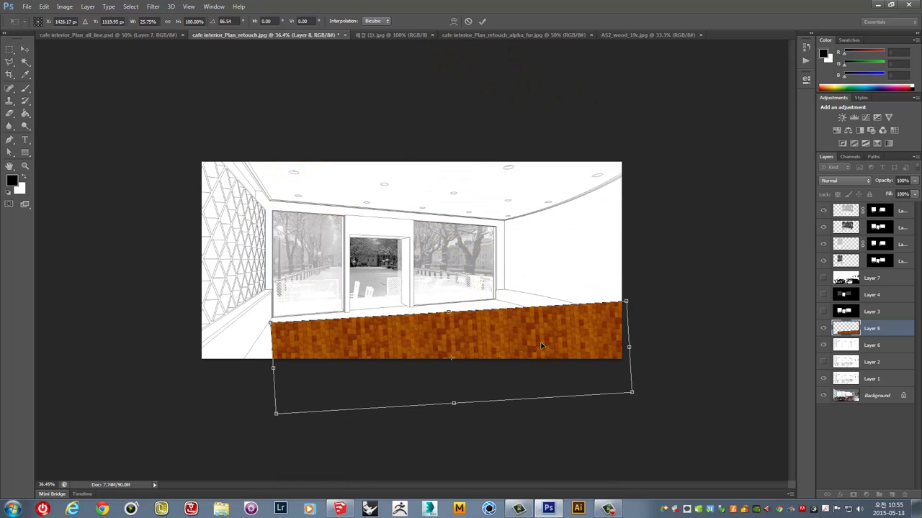
{"action": "left_click_drag", "start_coordinate": [540, 341], "coordinate": [539, 343]}
{"action": "left_click_drag", "start_coordinate": [243, 329], "coordinate": [180, 374]}
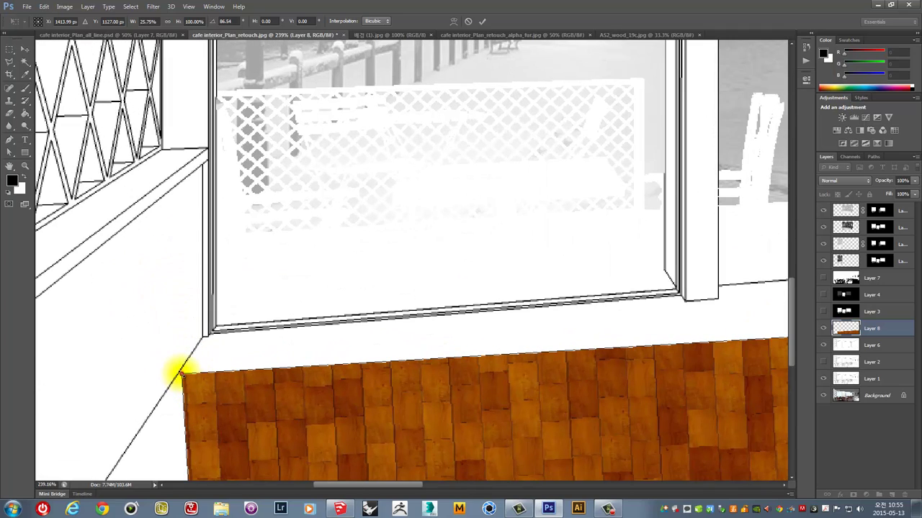
{"action": "left_click_drag", "start_coordinate": [180, 373], "coordinate": [199, 331]}
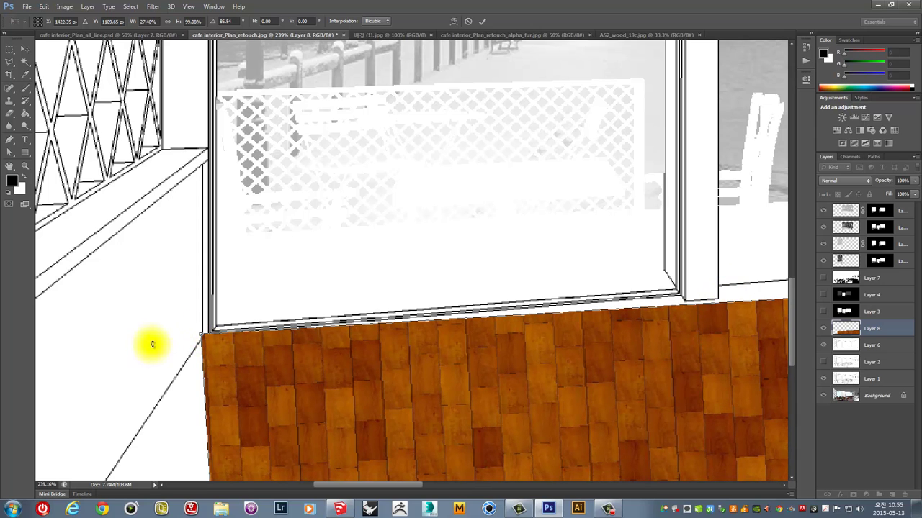
{"action": "scroll", "coordinate": [201, 334], "scroll_direction": "down", "scroll_amount": 3}
{"action": "scroll", "coordinate": [204, 334], "scroll_direction": "down", "scroll_amount": 2}
{"action": "scroll", "coordinate": [610, 336], "scroll_direction": "down", "scroll_amount": 2}
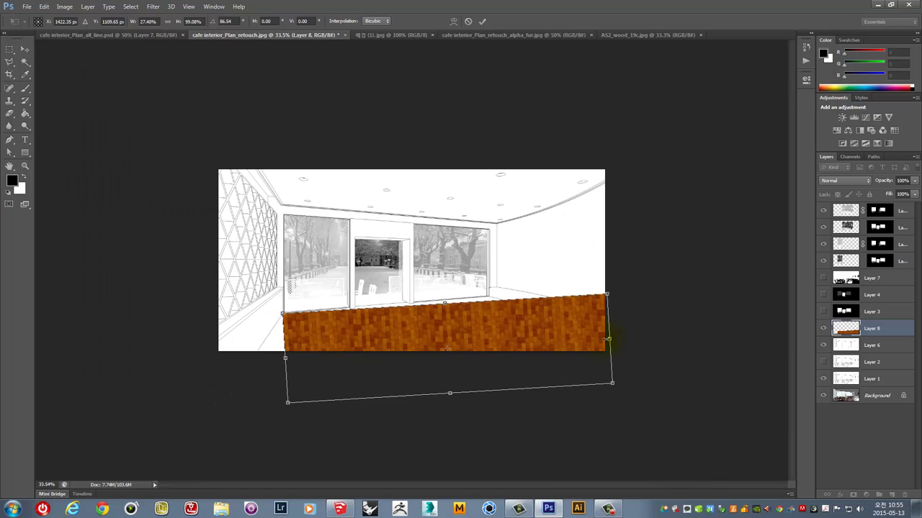
{"action": "scroll", "coordinate": [699, 319], "scroll_direction": "up", "scroll_amount": 3}
{"action": "scroll", "coordinate": [765, 332], "scroll_direction": "up", "scroll_amount": 2}
Drag the far and near corners of the wood layer to fit the floor's perspective
{"action": "mouse_move", "coordinate": [728, 311]}
{"action": "left_mouse_down"}
{"action": "mouse_move", "coordinate": [554, 303]}
{"action": "mouse_move", "coordinate": [339, 323]}
{"action": "mouse_move", "coordinate": [305, 307]}
{"action": "mouse_move", "coordinate": [298, 120]}
{"action": "mouse_move", "coordinate": [309, 243]}
{"action": "mouse_move", "coordinate": [300, 319]}
{"action": "mouse_move", "coordinate": [300, 312]}
{"action": "left_mouse_up"}
{"action": "scroll", "coordinate": [363, 326], "scroll_direction": "down", "scroll_amount": 4}
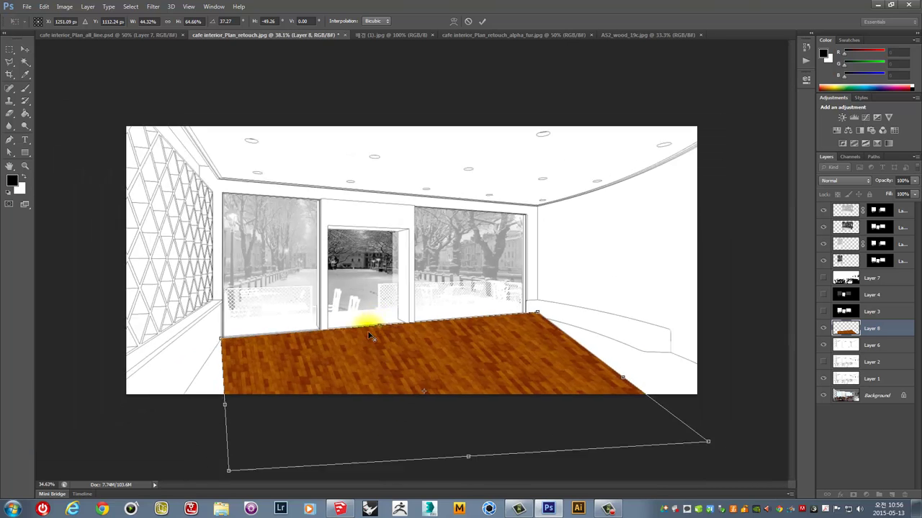
{"action": "scroll", "coordinate": [368, 333], "scroll_direction": "down", "scroll_amount": 1}
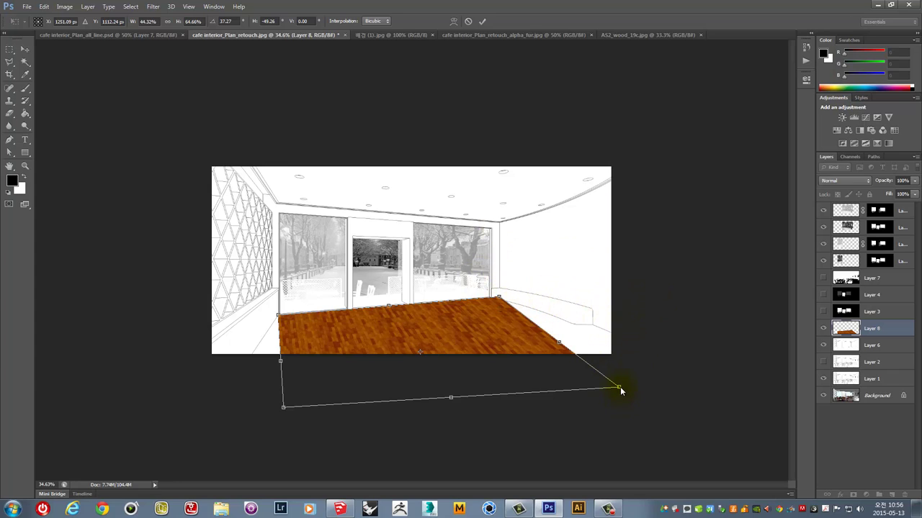
{"action": "left_click_drag", "start_coordinate": [638, 387], "coordinate": [807, 358]}
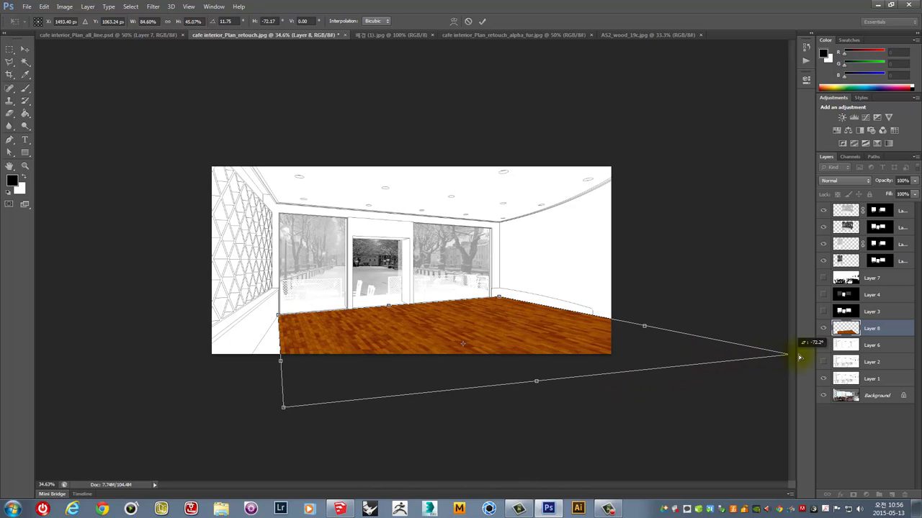
{"action": "left_click_drag", "start_coordinate": [817, 358], "coordinate": [832, 355]}
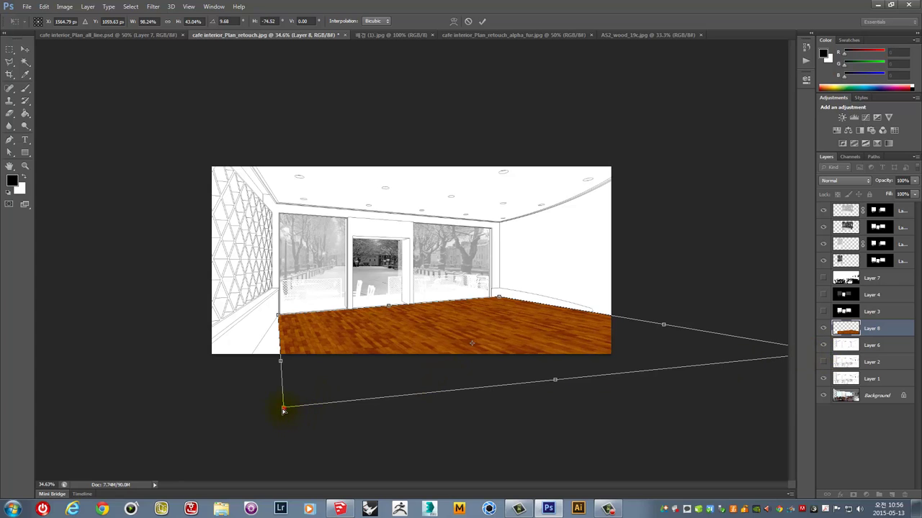
{"action": "left_click_drag", "start_coordinate": [283, 410], "coordinate": [212, 409]}
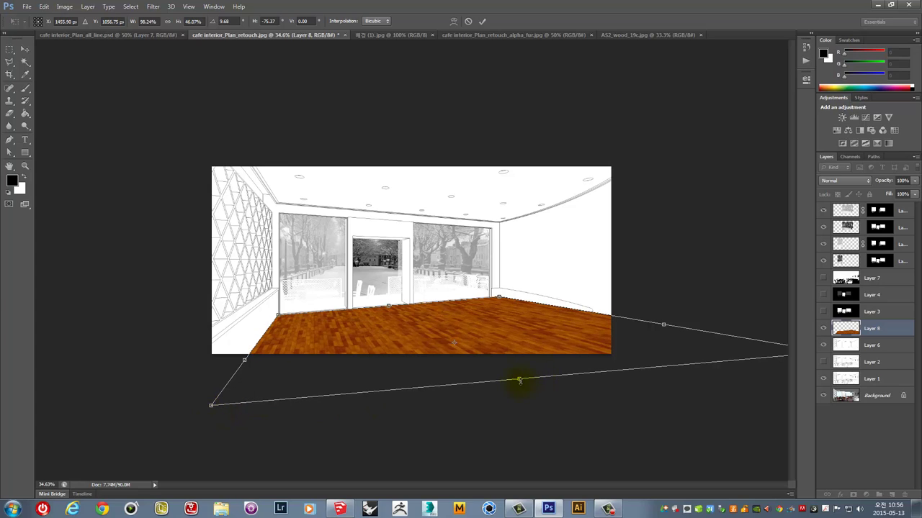
{"action": "mouse_move", "coordinate": [211, 409]}
{"action": "left_mouse_down"}
{"action": "mouse_move", "coordinate": [241, 386]}
{"action": "mouse_move", "coordinate": [226, 385]}
{"action": "left_mouse_up"}
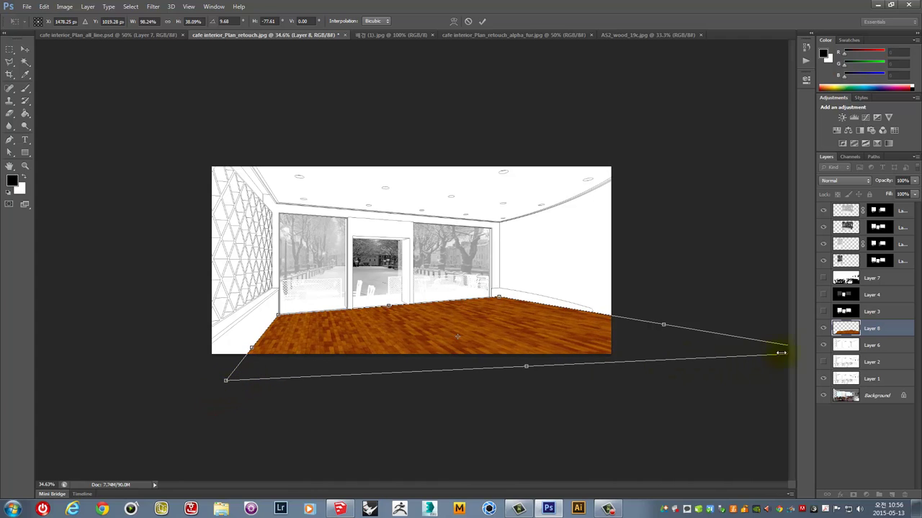
Refine the right and near-left floor corners, commit the transform, and nudge the floor up two steps
{"action": "scroll", "coordinate": [650, 412], "scroll_direction": "down", "scroll_amount": 3}
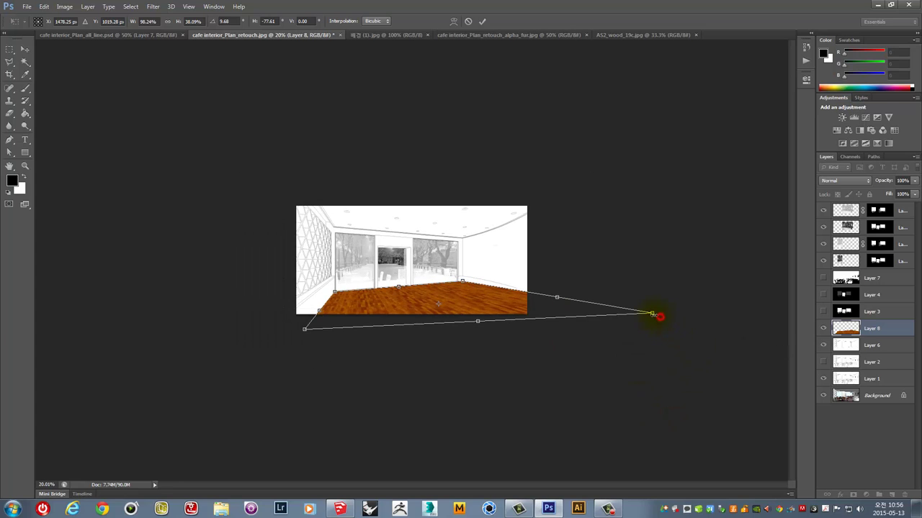
{"action": "left_click_drag", "start_coordinate": [653, 313], "coordinate": [660, 317]}
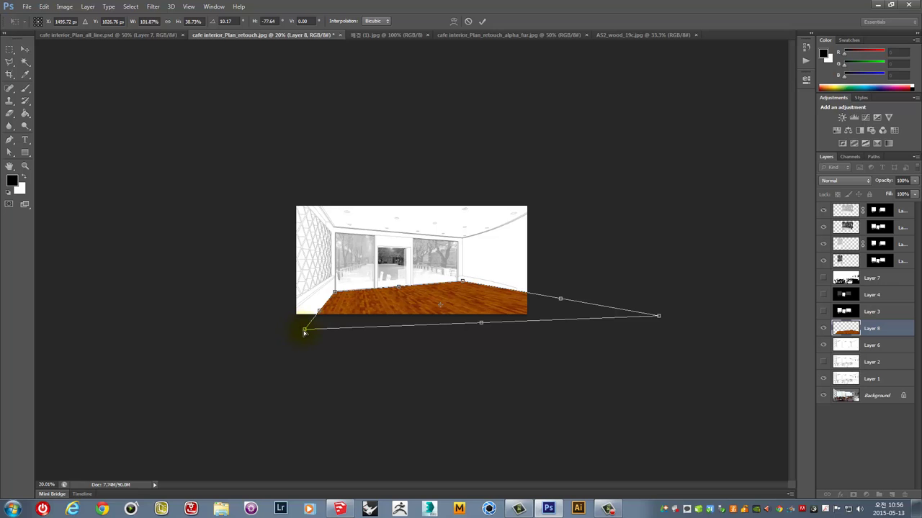
{"action": "left_click_drag", "start_coordinate": [304, 332], "coordinate": [210, 430]}
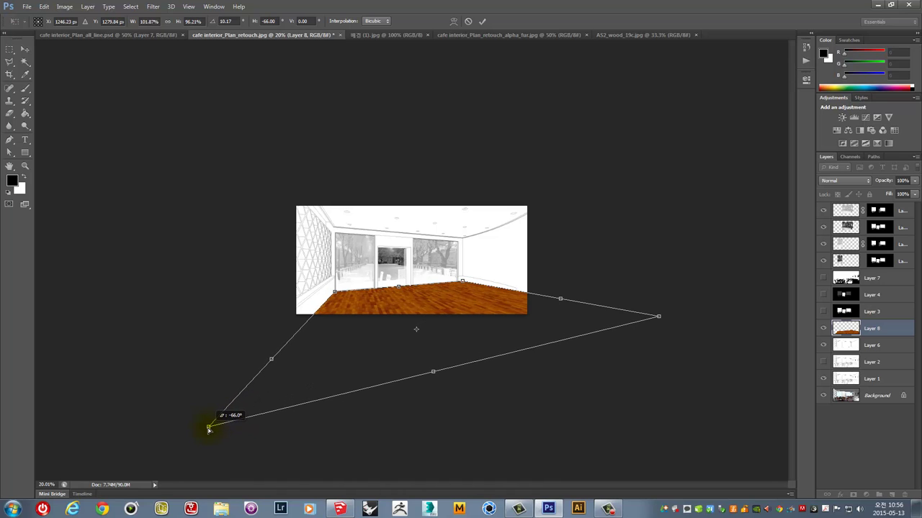
{"action": "key", "text": "ctrl+plus"}
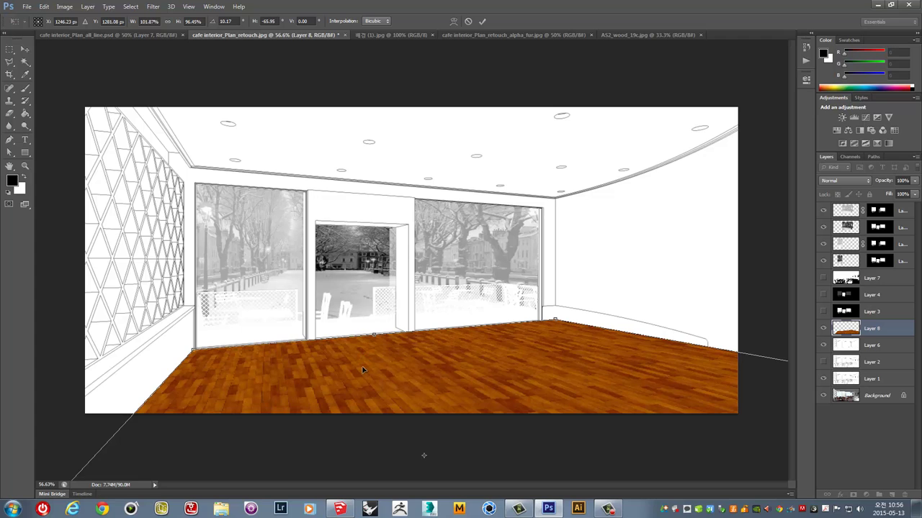
{"action": "double_click", "coordinate": [363, 369]}
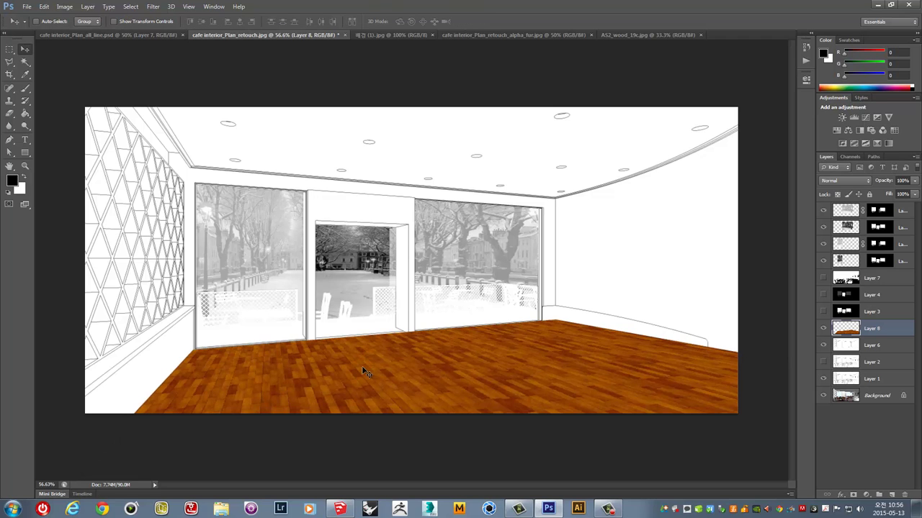
{"action": "key", "text": "ctrl+minus"}
{"action": "left_click_drag", "start_coordinate": [363, 370], "coordinate": [358, 346]}
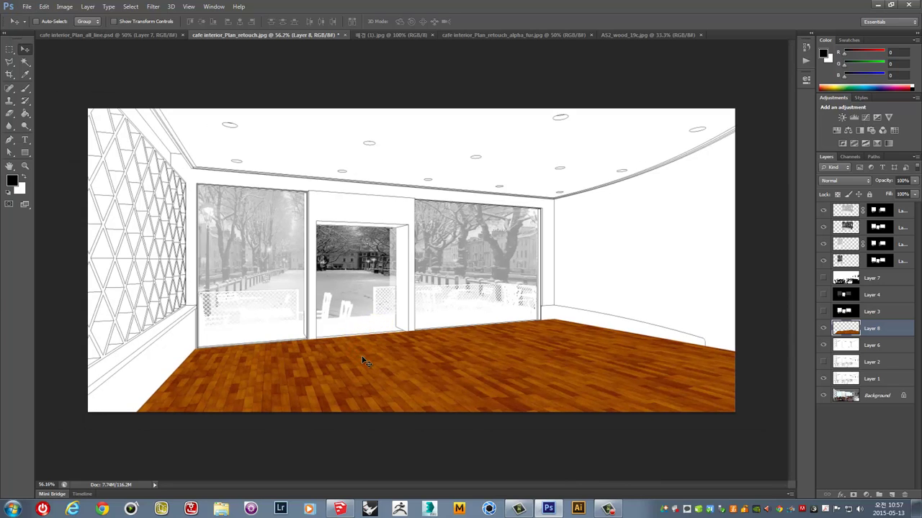
{"action": "key", "text": "Up"}
{"action": "key", "text": "Up"}
{"action": "key", "text": "Up"}
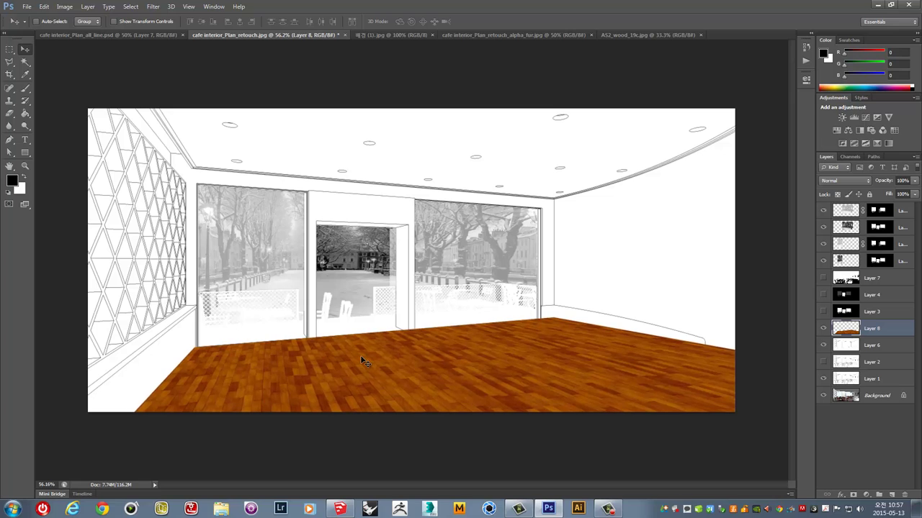
{"action": "key", "text": "Up"}
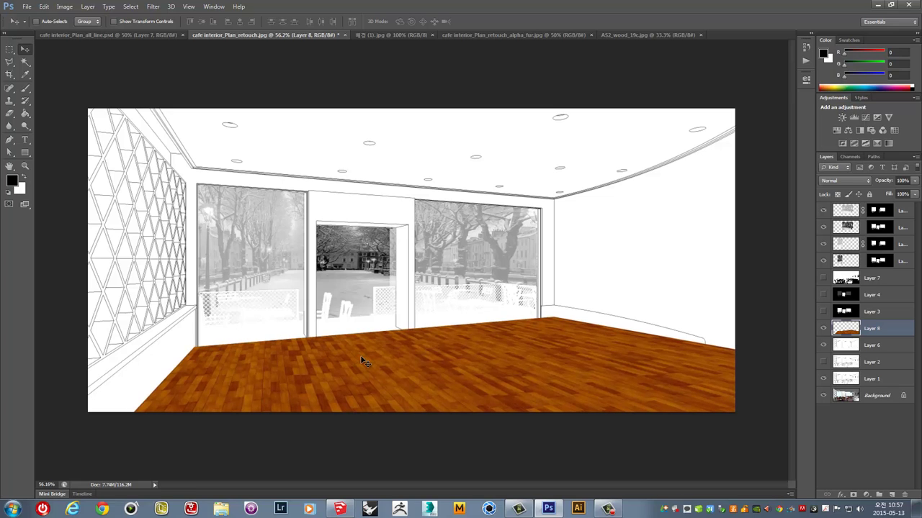
{"action": "left_click", "coordinate": [846, 328]}
Hide wood-floor Layer 8 and Magic Wand the empty floor on line-drawing Layer 6
{"action": "left_click", "coordinate": [823, 328]}
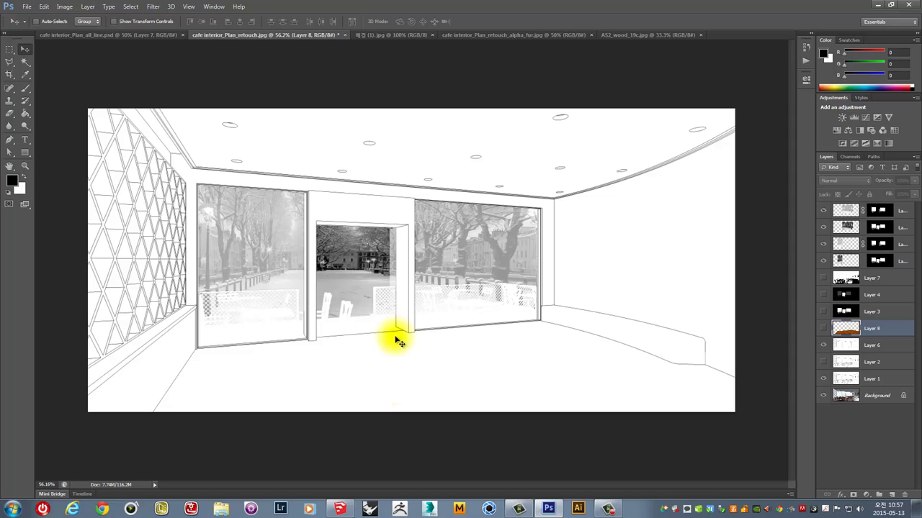
{"action": "left_click", "coordinate": [26, 62]}
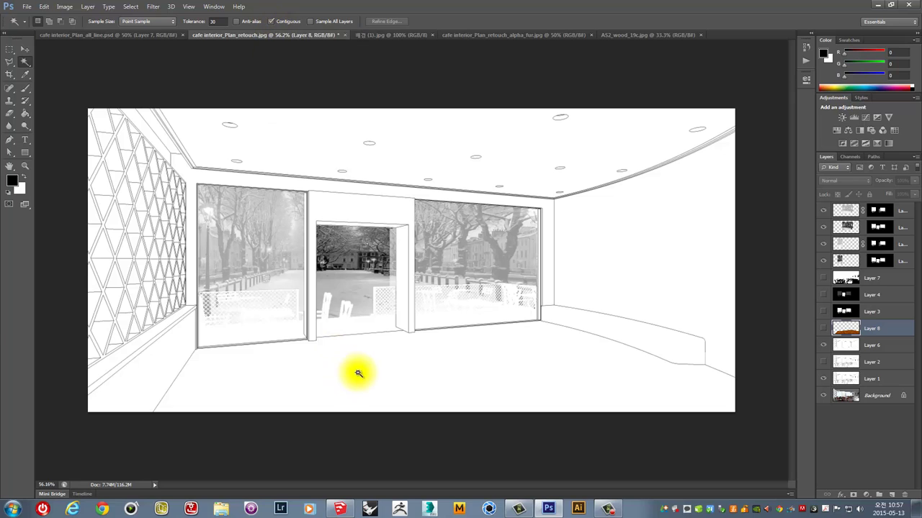
{"action": "left_click", "coordinate": [846, 345]}
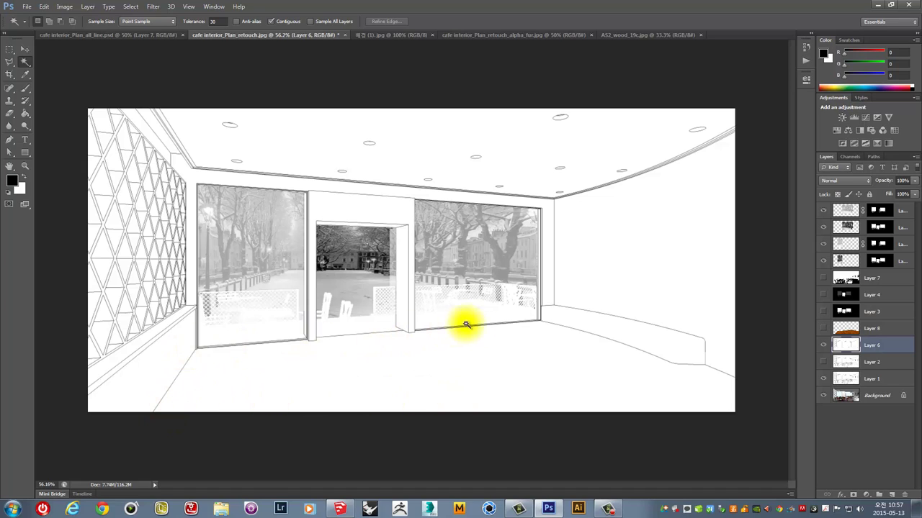
{"action": "left_click", "coordinate": [405, 374]}
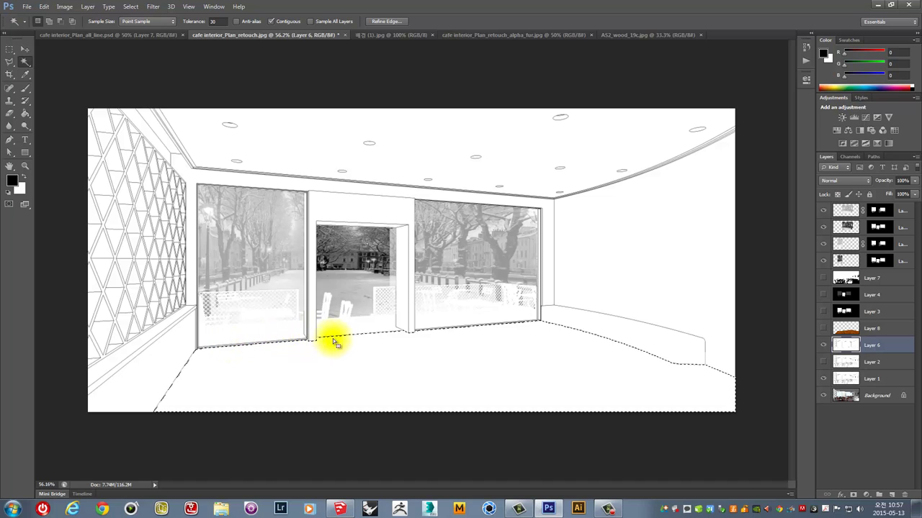
Try Contiguous off, then redo the selection with Contiguous on to get only the floor region
{"action": "left_click", "coordinate": [272, 21]}
{"action": "left_click", "coordinate": [458, 376]}
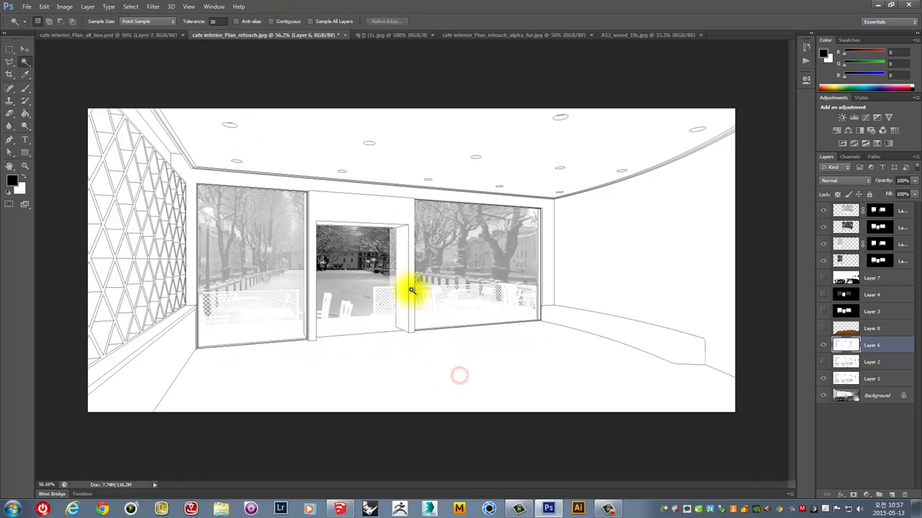
{"action": "left_click", "coordinate": [427, 373]}
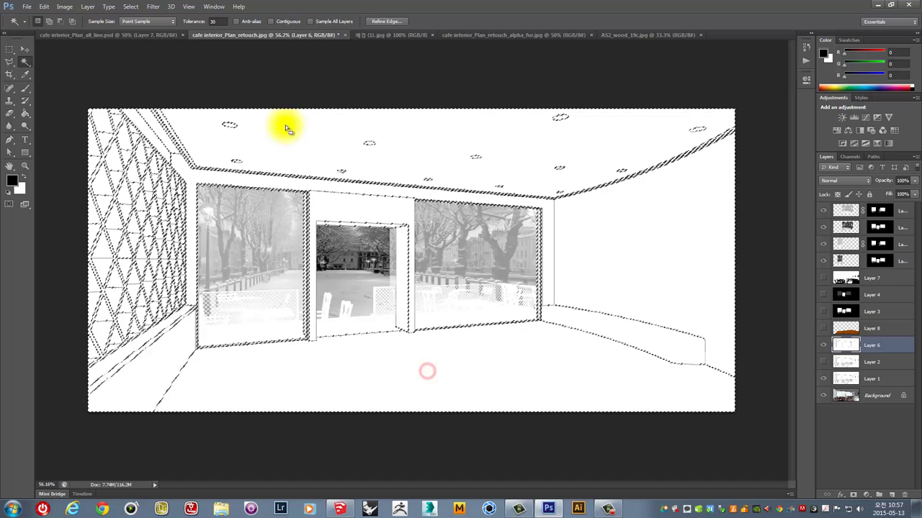
{"action": "left_click", "coordinate": [273, 22]}
{"action": "left_click", "coordinate": [462, 358]}
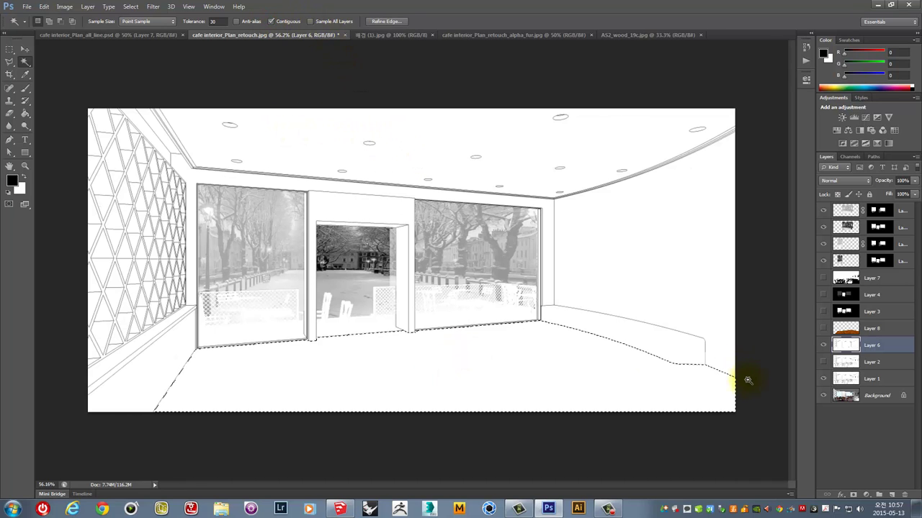
Make wood-floor Layer 8 active and show it and the furniture line art again
{"action": "left_click_drag", "start_coordinate": [888, 330], "coordinate": [840, 332]}
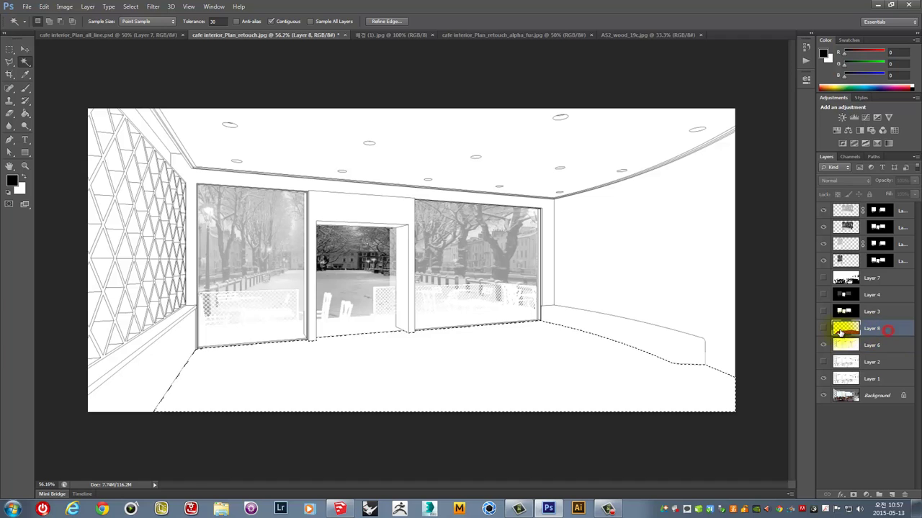
{"action": "left_click", "coordinate": [823, 329]}
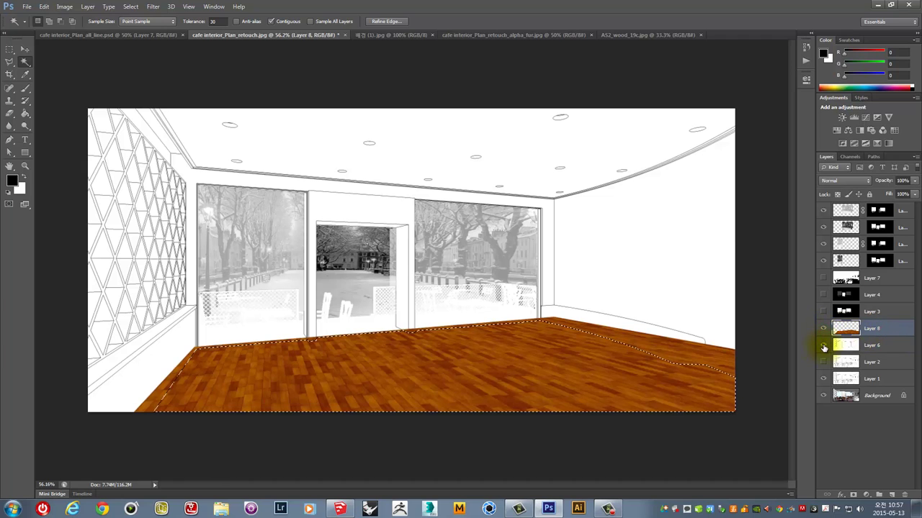
{"action": "left_click", "coordinate": [823, 345]}
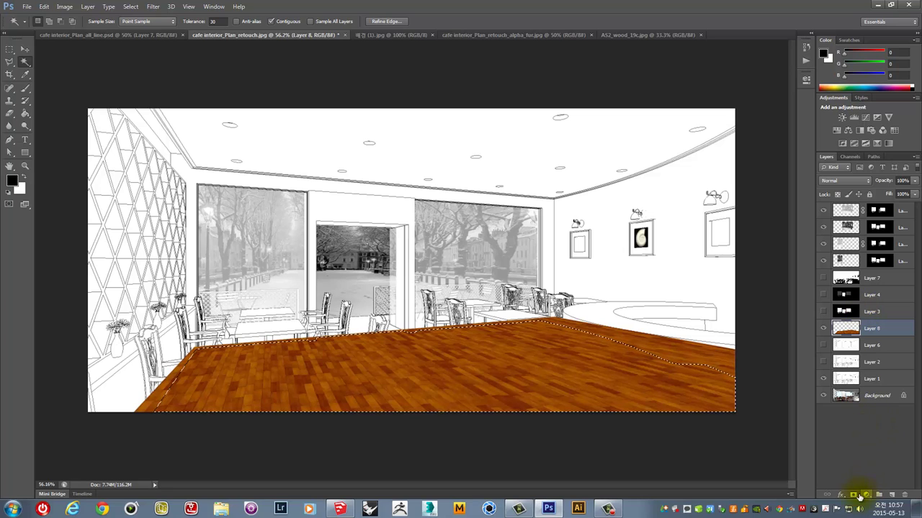
Add and undo a mask on Layer 8, then show the black furniture silhouette Layer 7
{"action": "left_click", "coordinate": [853, 496]}
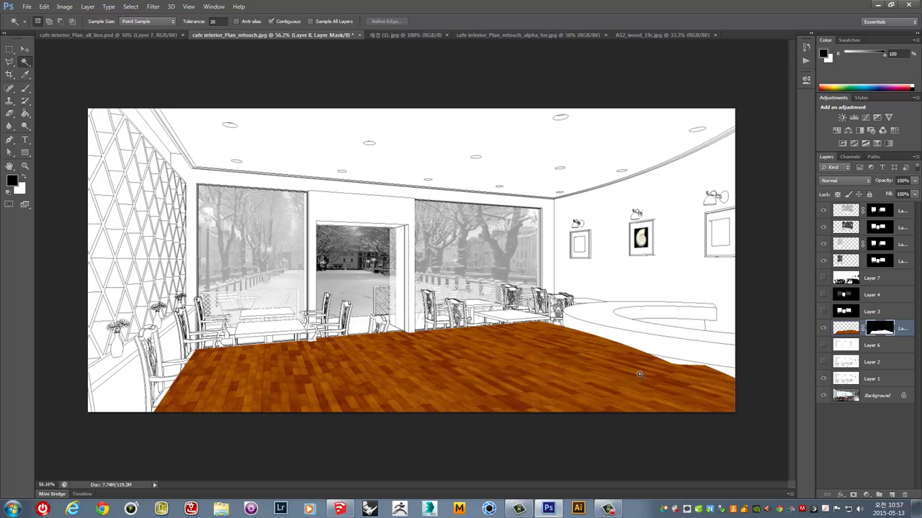
{"action": "key", "text": "ctrl+z"}
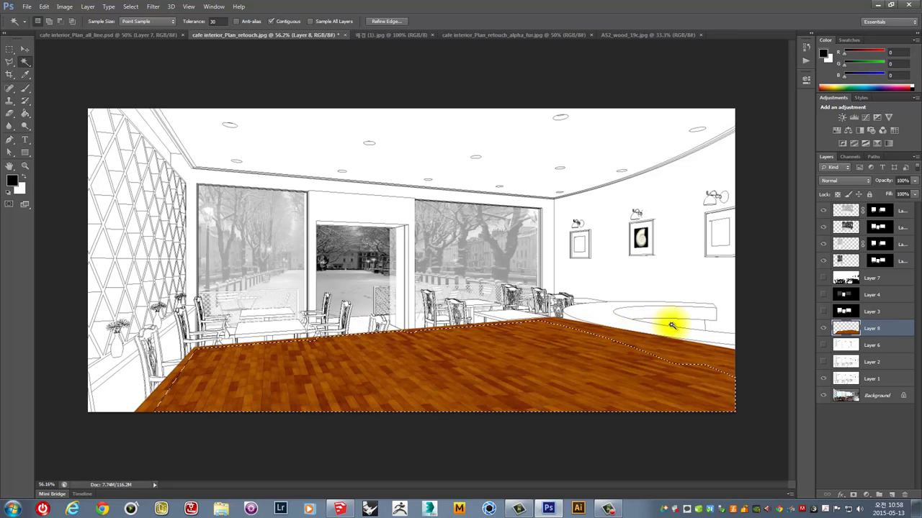
{"action": "left_click", "coordinate": [824, 278]}
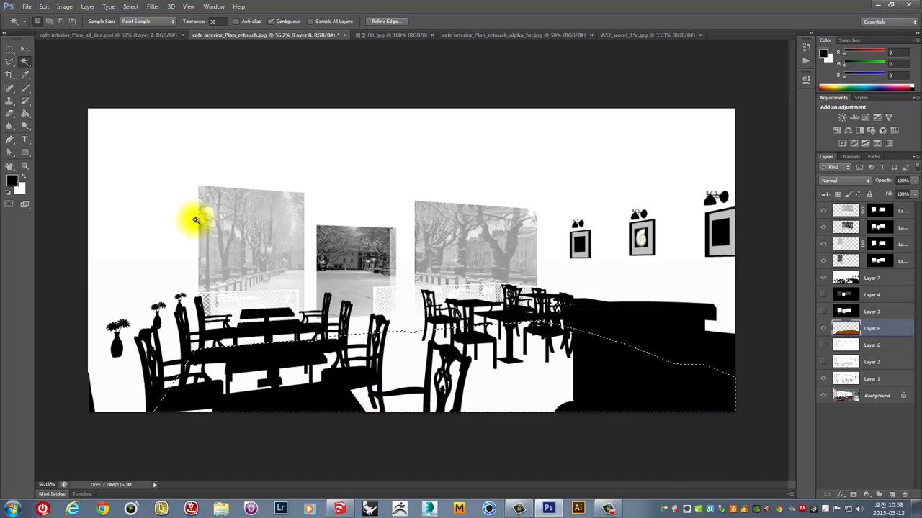
Select the area around all furniture silhouettes on Layer 7 with the Magic Wand, Contiguous off
{"action": "left_click", "coordinate": [873, 281]}
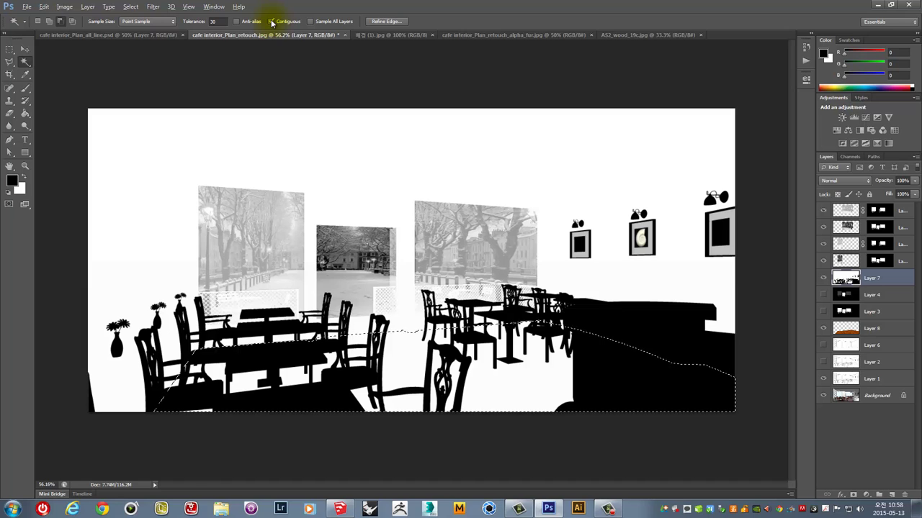
{"action": "left_click", "coordinate": [272, 22]}
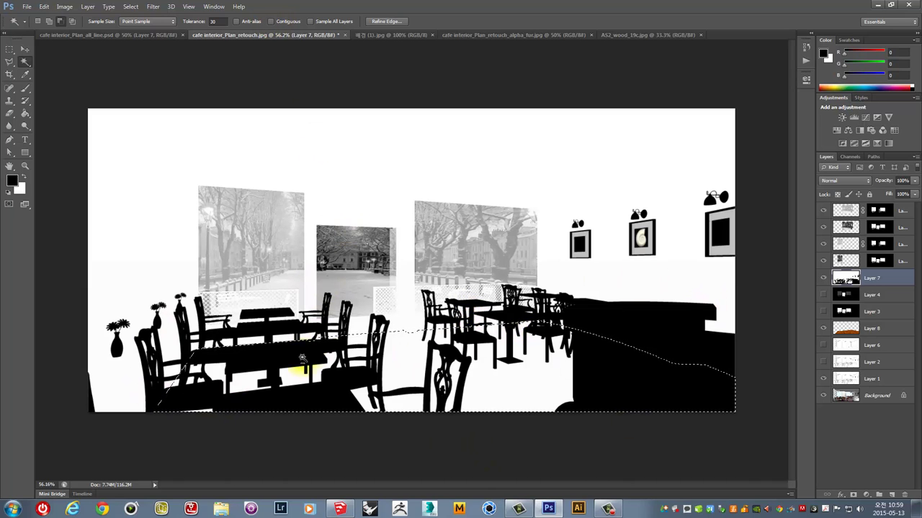
{"action": "left_click", "coordinate": [270, 352]}
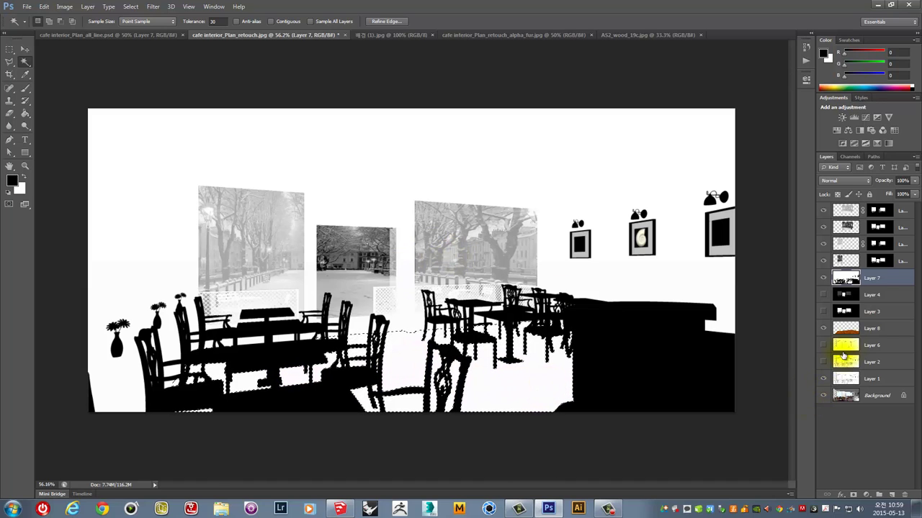
Add a layer mask to wood-floor Layer 8 from that selection and hide silhouette Layer 7
{"action": "left_click", "coordinate": [882, 329]}
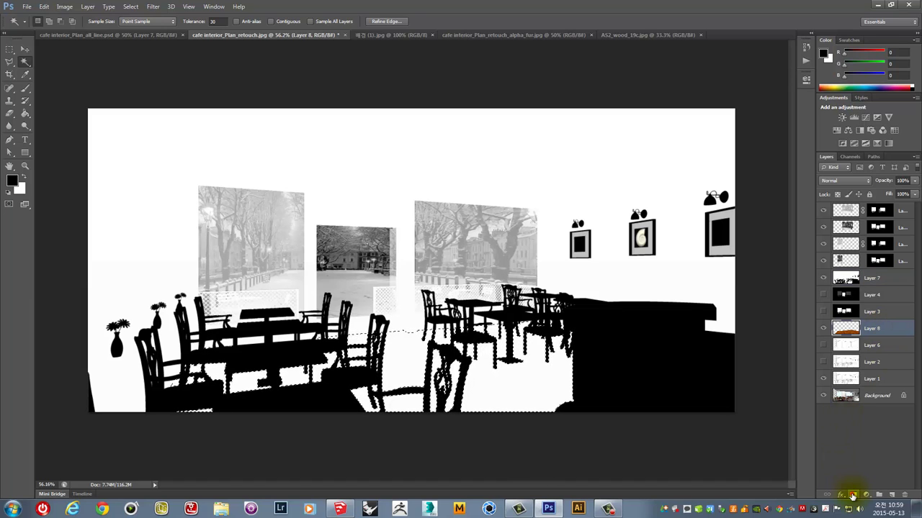
{"action": "left_click", "coordinate": [852, 495]}
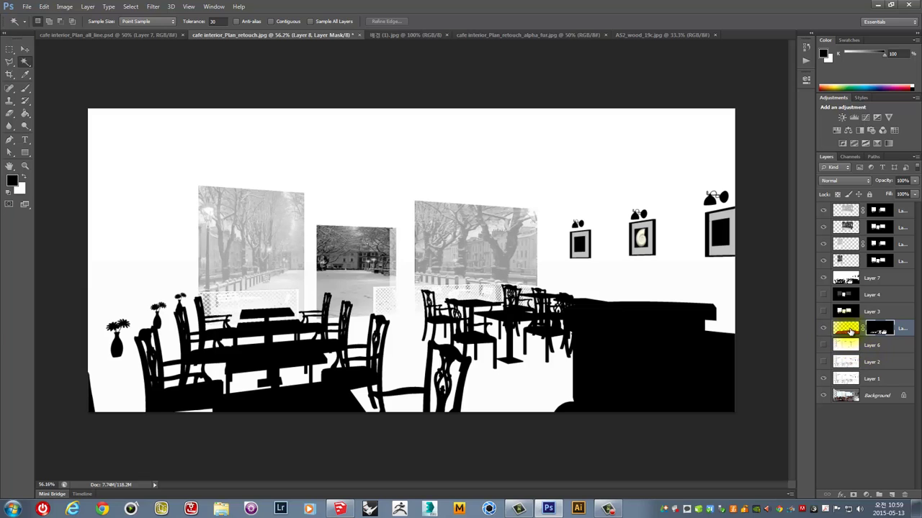
{"action": "left_click", "coordinate": [823, 278]}
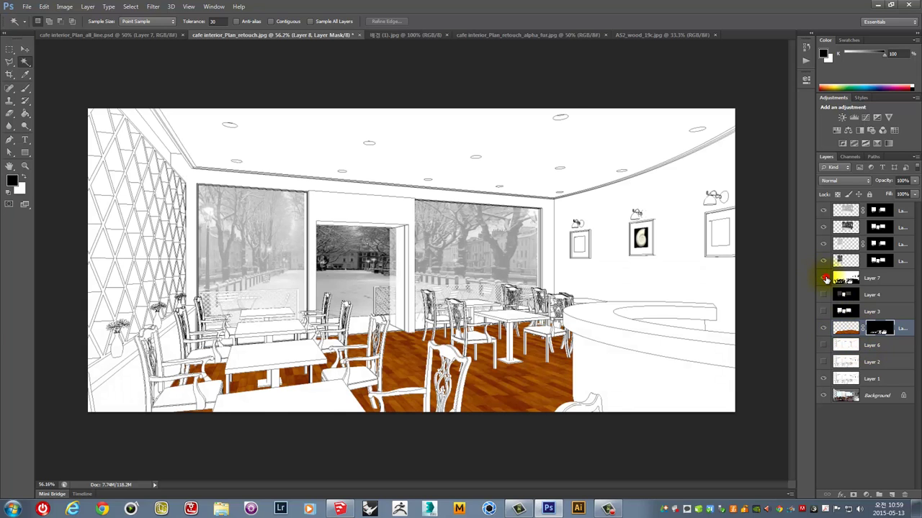
Inspect the masked floor by zooming, then target Layer 8's image thumbnail instead of its mask
{"action": "double_click", "coordinate": [826, 279]}
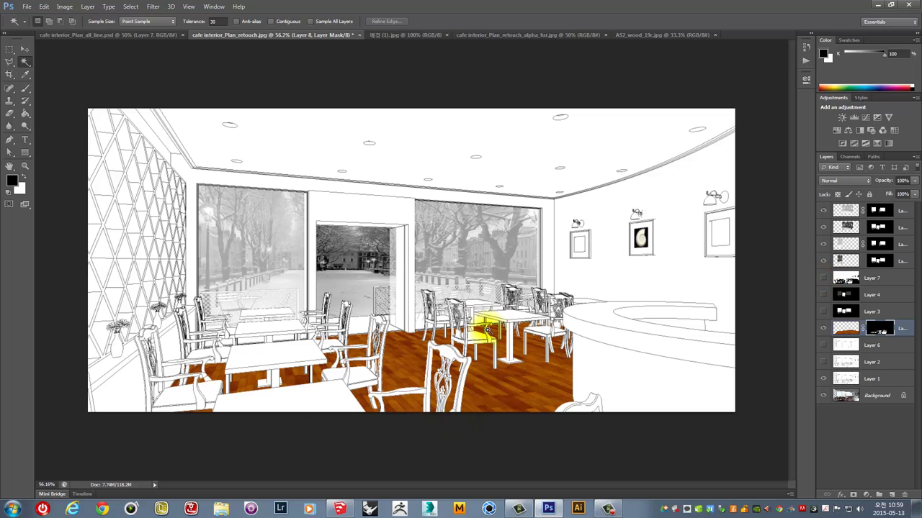
{"action": "left_click", "coordinate": [24, 48]}
{"action": "scroll", "coordinate": [319, 313], "scroll_direction": "up", "scroll_amount": 5}
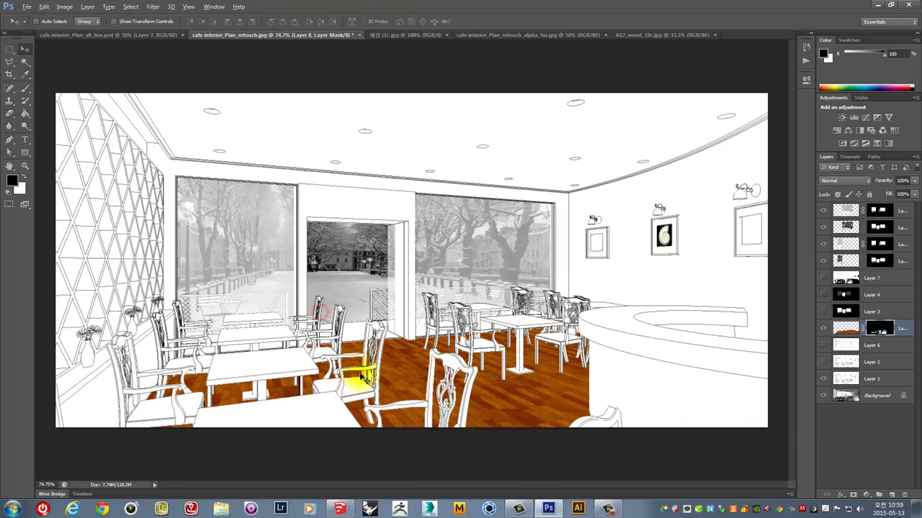
{"action": "scroll", "coordinate": [618, 401], "scroll_direction": "down", "scroll_amount": 2}
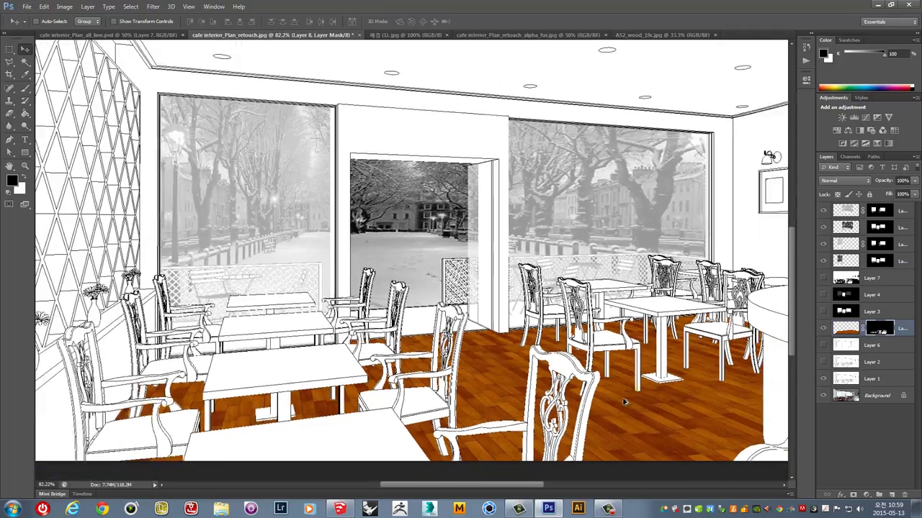
{"action": "scroll", "coordinate": [634, 401], "scroll_direction": "down", "scroll_amount": 2}
{"action": "scroll", "coordinate": [496, 375], "scroll_direction": "up", "scroll_amount": 4}
{"action": "scroll", "coordinate": [496, 375], "scroll_direction": "down", "scroll_amount": 3}
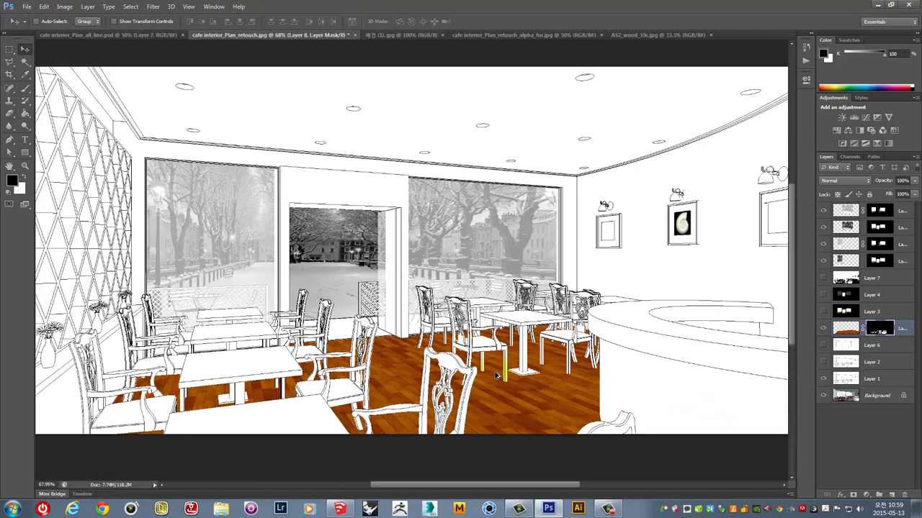
{"action": "scroll", "coordinate": [496, 375], "scroll_direction": "down", "scroll_amount": 2}
{"action": "scroll", "coordinate": [496, 375], "scroll_direction": "up", "scroll_amount": 2}
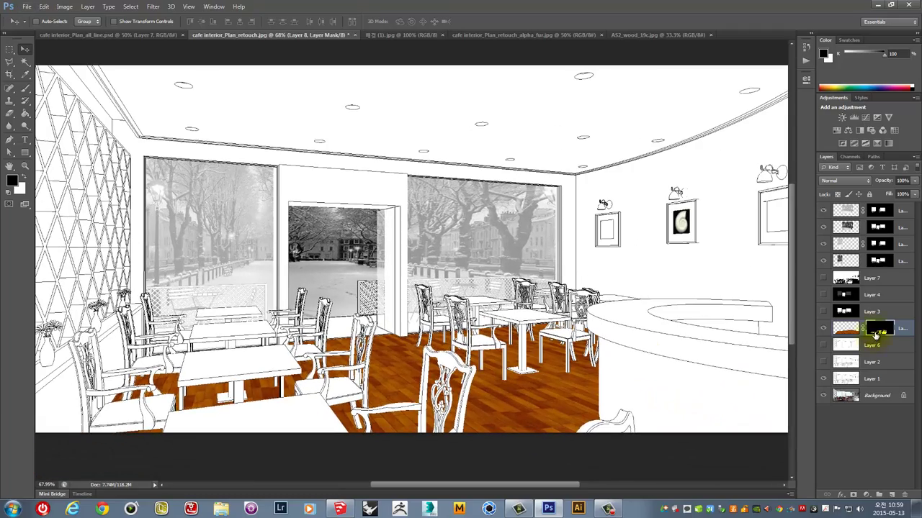
{"action": "left_click", "coordinate": [846, 330]}
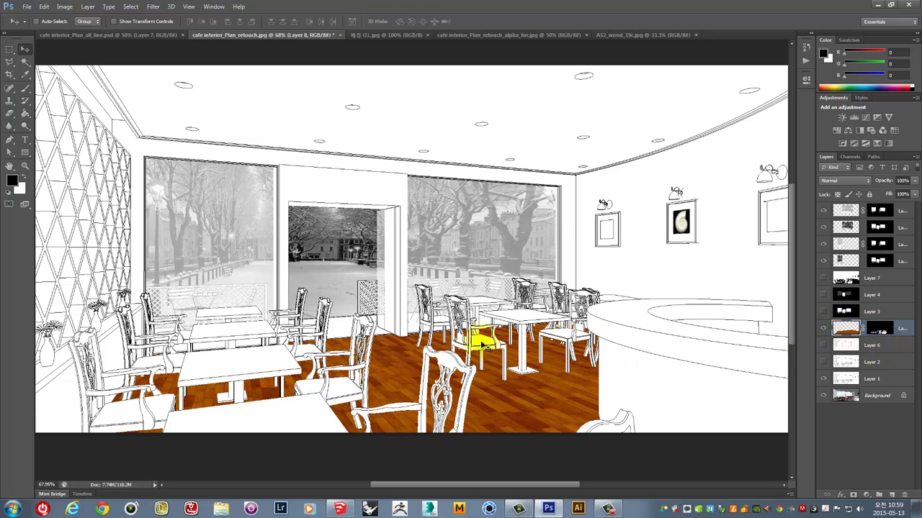
{"action": "left_click", "coordinate": [26, 127]}
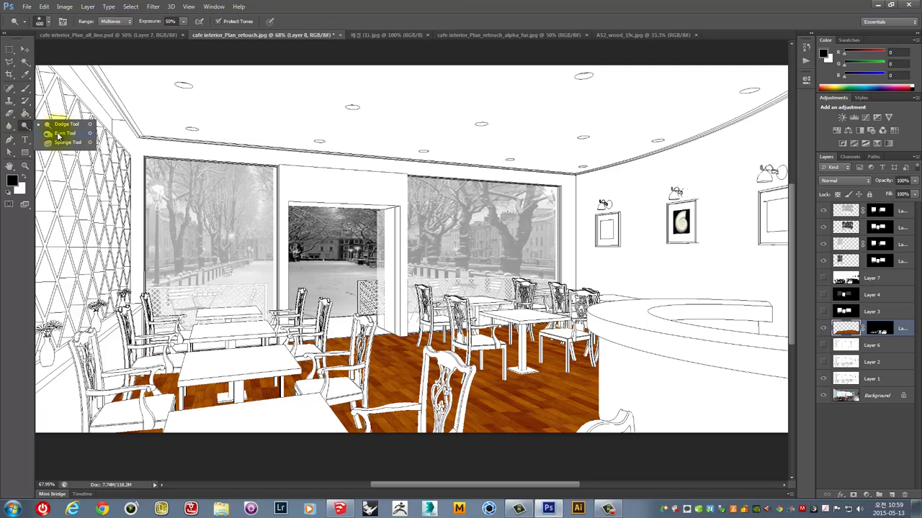
Burn the wood floor with a 900 px brush at 23% exposure in broad strokes
{"action": "left_click", "coordinate": [57, 134]}
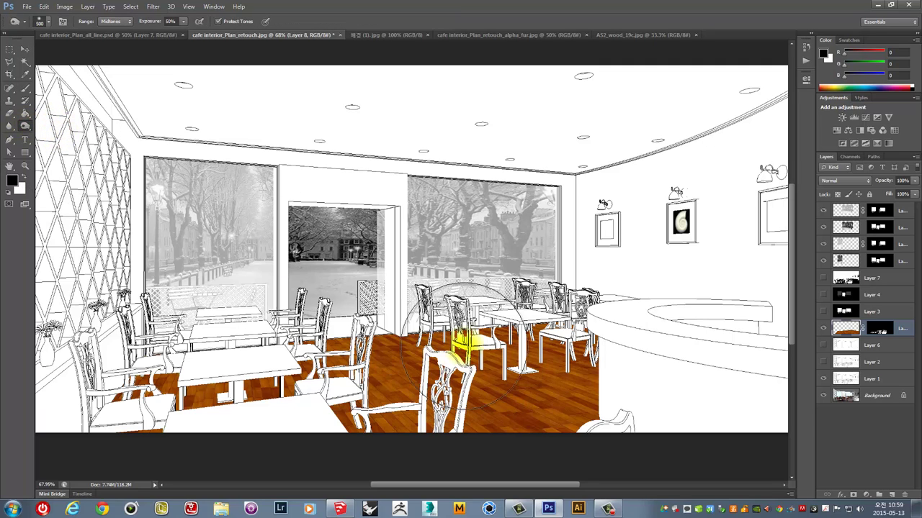
{"action": "key", "text": "bracketright"}
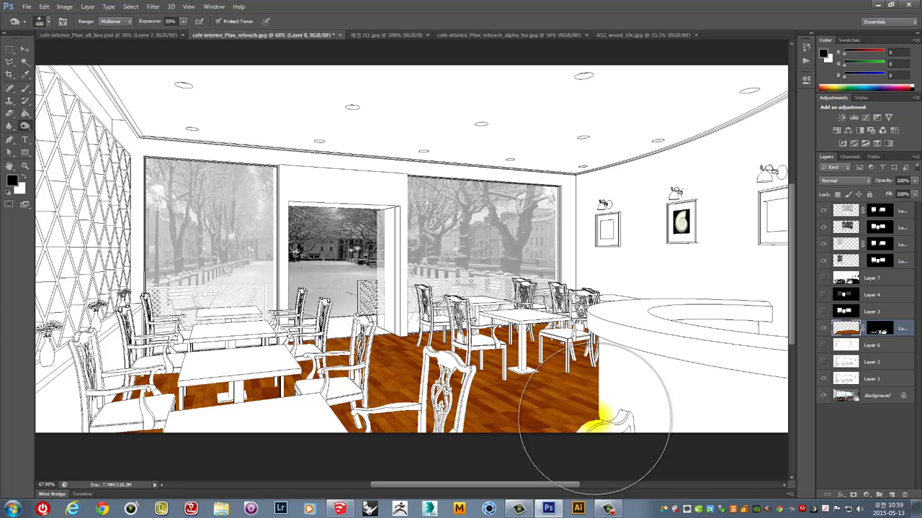
{"action": "left_click", "coordinate": [184, 22]}
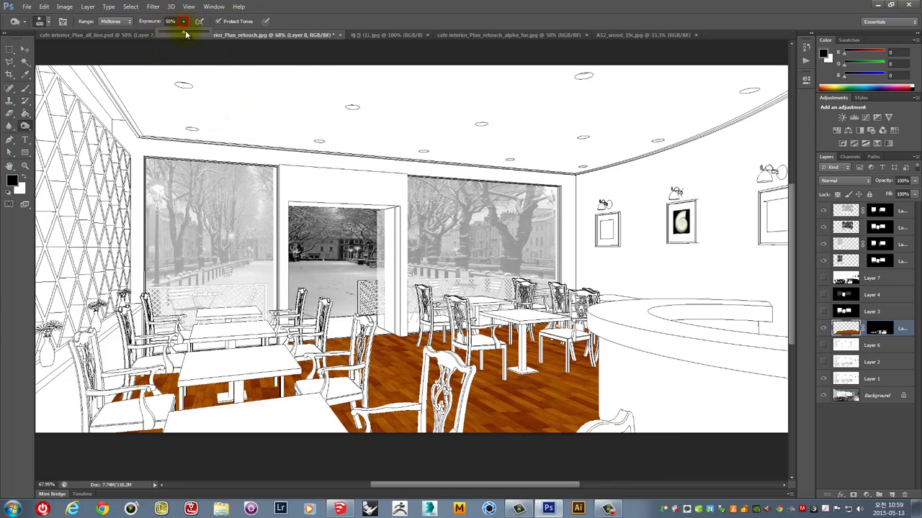
{"action": "left_click_drag", "start_coordinate": [171, 41], "coordinate": [168, 41]}
{"action": "key", "text": "bracketright"}
{"action": "key", "text": "bracketright"}
{"action": "key", "text": "bracketright"}
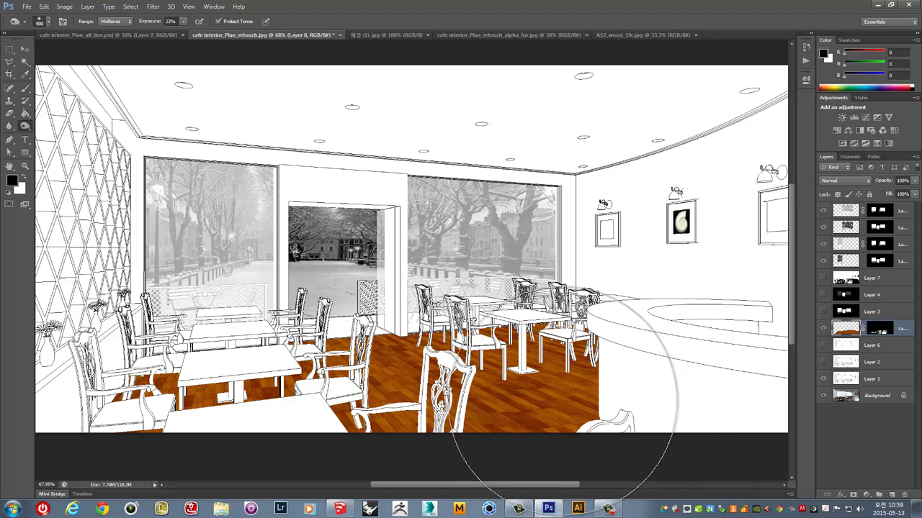
{"action": "scroll", "coordinate": [569, 444], "scroll_direction": "down", "scroll_amount": 3}
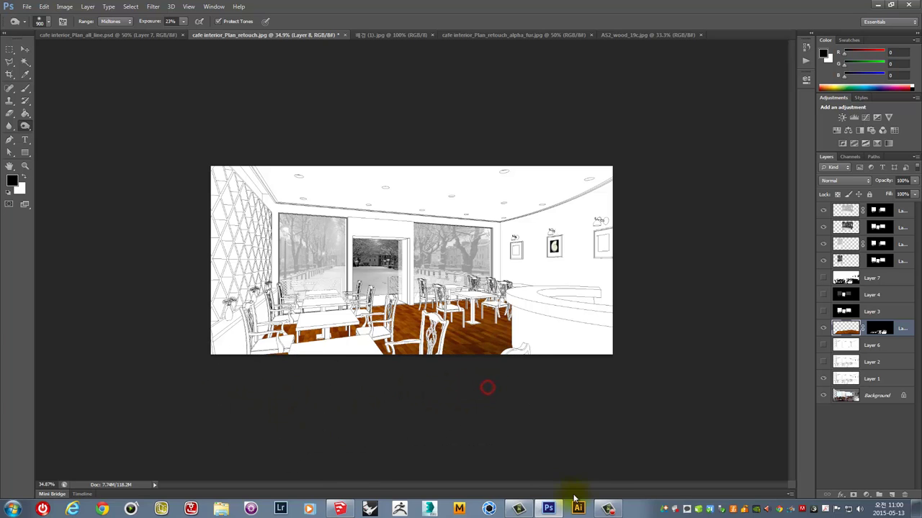
{"action": "left_click_drag", "start_coordinate": [504, 360], "coordinate": [271, 338]}
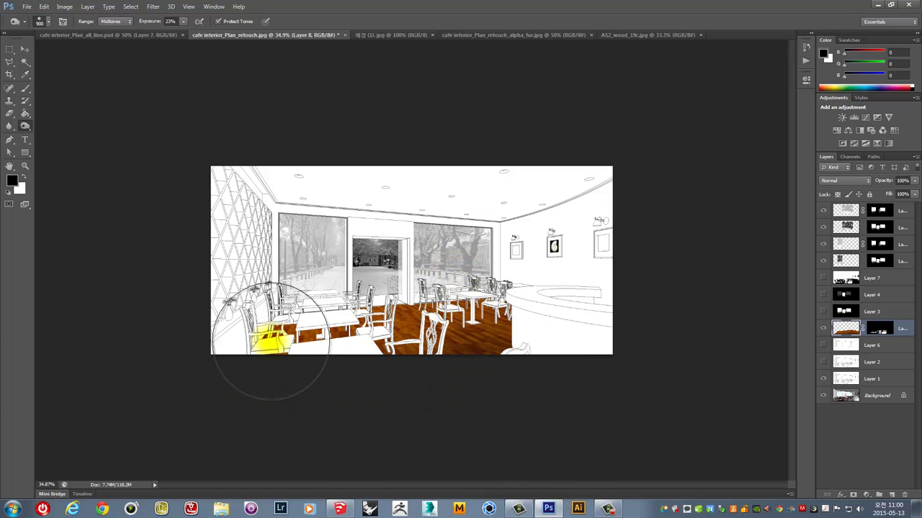
{"action": "left_click_drag", "start_coordinate": [272, 338], "coordinate": [51, 144]}
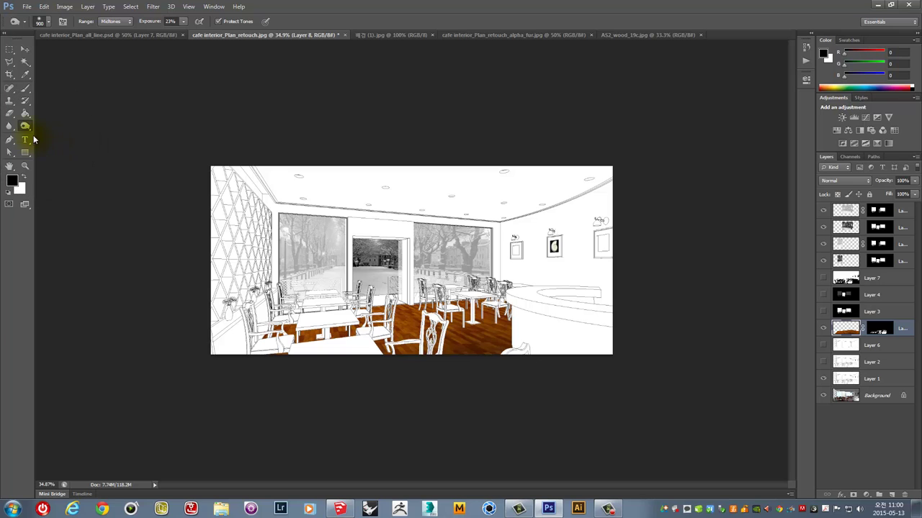
Switch to the Dodge Tool and zoom in on the floor
{"action": "left_click", "coordinate": [25, 128]}
{"action": "left_click", "coordinate": [65, 125]}
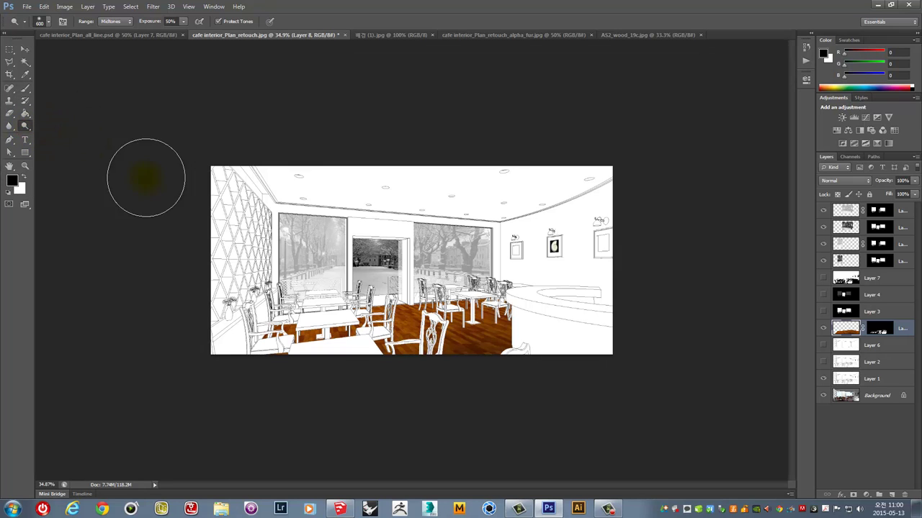
{"action": "key", "text": "5"}
{"action": "mouse_move", "coordinate": [411, 308]}
{"action": "left_mouse_down"}
{"action": "mouse_move", "coordinate": [511, 306]}
{"action": "mouse_move", "coordinate": [356, 336]}
{"action": "mouse_move", "coordinate": [411, 319]}
{"action": "mouse_move", "coordinate": [231, 335]}
{"action": "mouse_move", "coordinate": [245, 340]}
{"action": "left_mouse_up"}
{"action": "scroll", "coordinate": [552, 355], "scroll_direction": "down", "scroll_amount": 2}
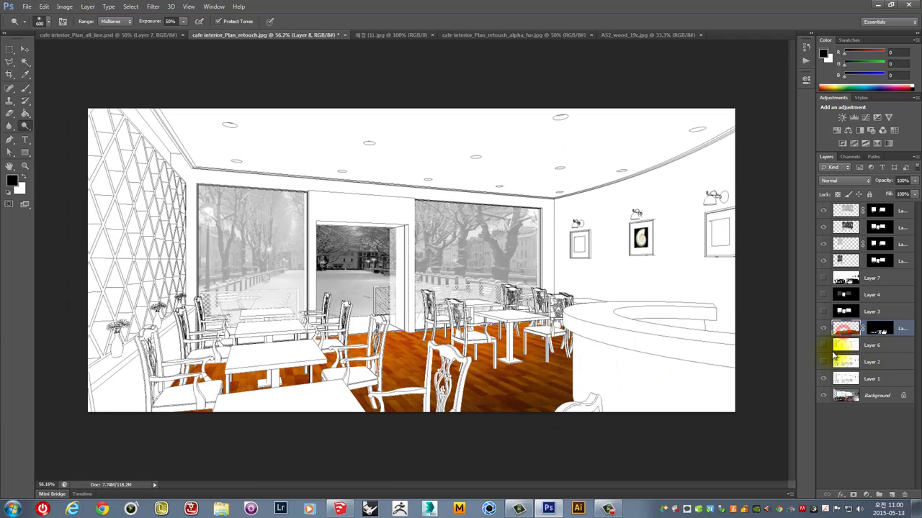
Use Hue/Saturation to set floor saturation to about -43 and lightness to +8
{"action": "key", "text": "ctrl+u"}
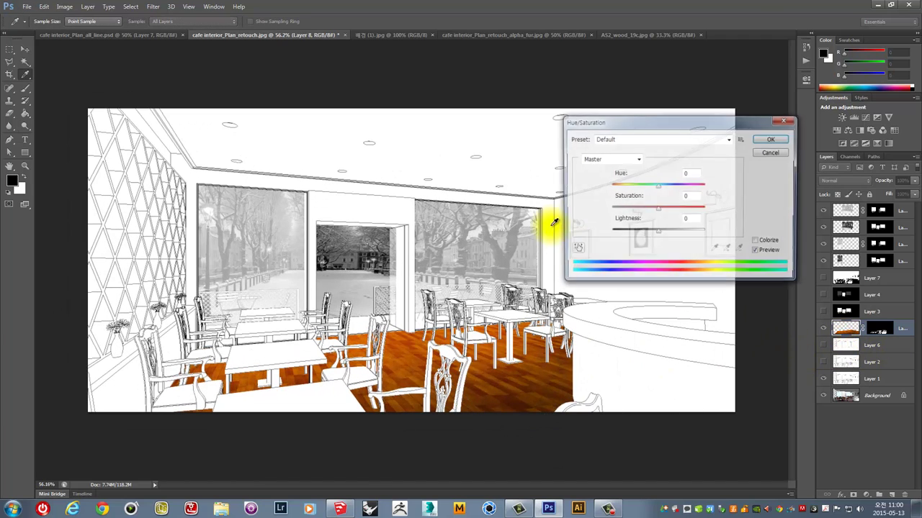
{"action": "left_click_drag", "start_coordinate": [658, 208], "coordinate": [652, 211]}
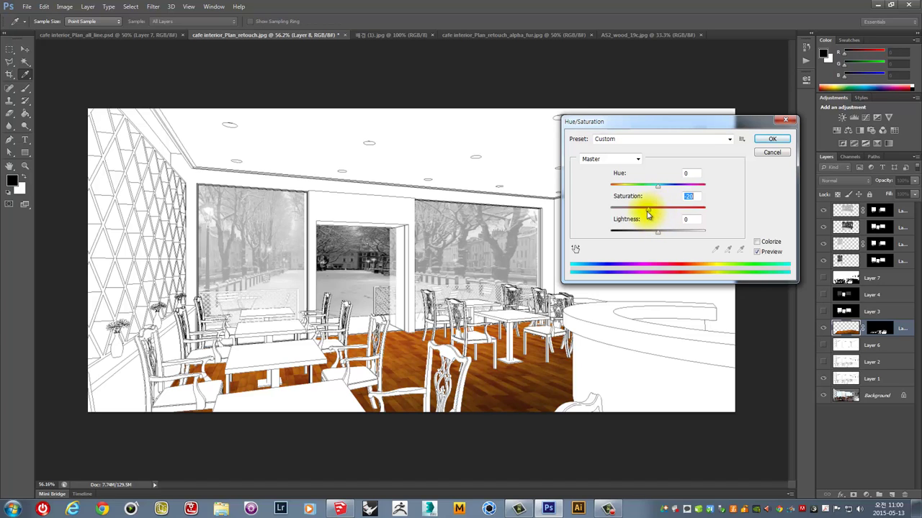
{"action": "mouse_move", "coordinate": [657, 231]}
{"action": "left_mouse_down"}
{"action": "mouse_move", "coordinate": [666, 236]}
{"action": "mouse_move", "coordinate": [636, 209]}
{"action": "left_mouse_up"}
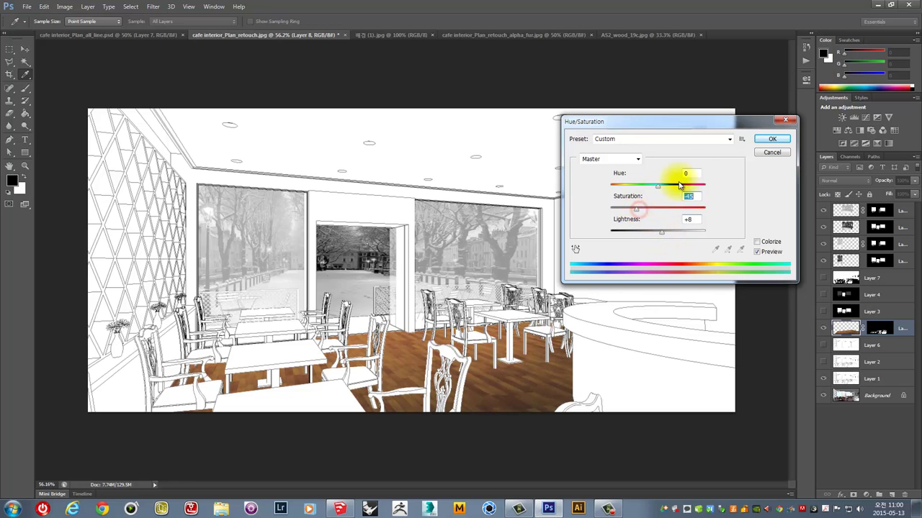
{"action": "left_click", "coordinate": [772, 139]}
{"action": "key", "text": "o"}
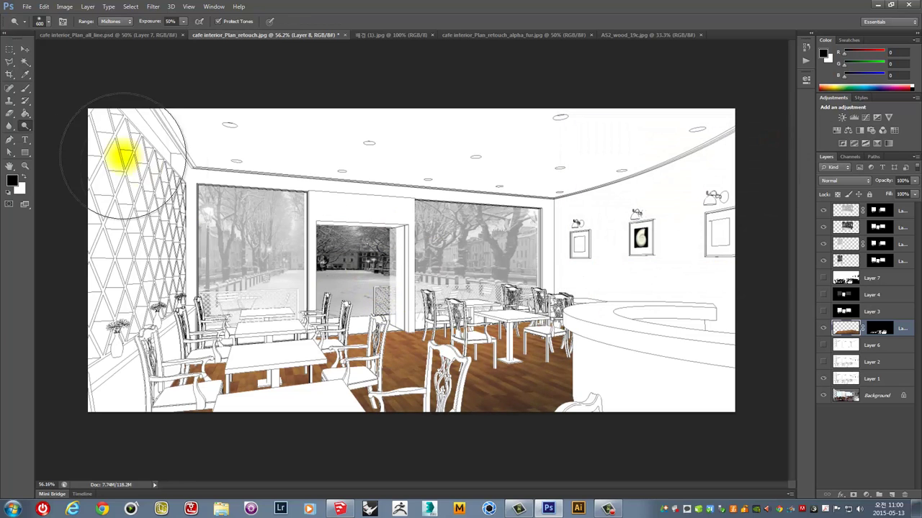
{"action": "left_click", "coordinate": [24, 49]}
{"action": "left_click", "coordinate": [303, 264]}
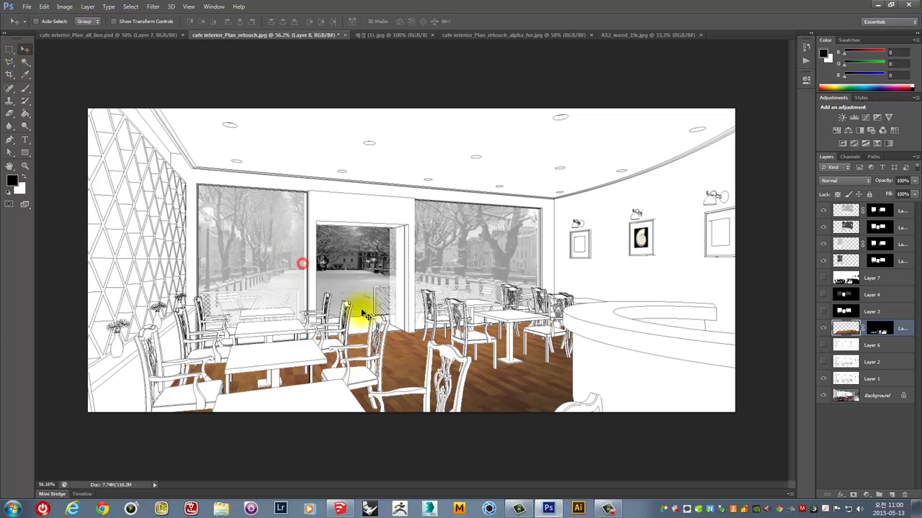
{"action": "scroll", "coordinate": [364, 315], "scroll_direction": "down", "scroll_amount": 2, "text": "alt"}
{"action": "scroll", "coordinate": [374, 318], "scroll_direction": "up", "scroll_amount": 2, "text": "alt"}
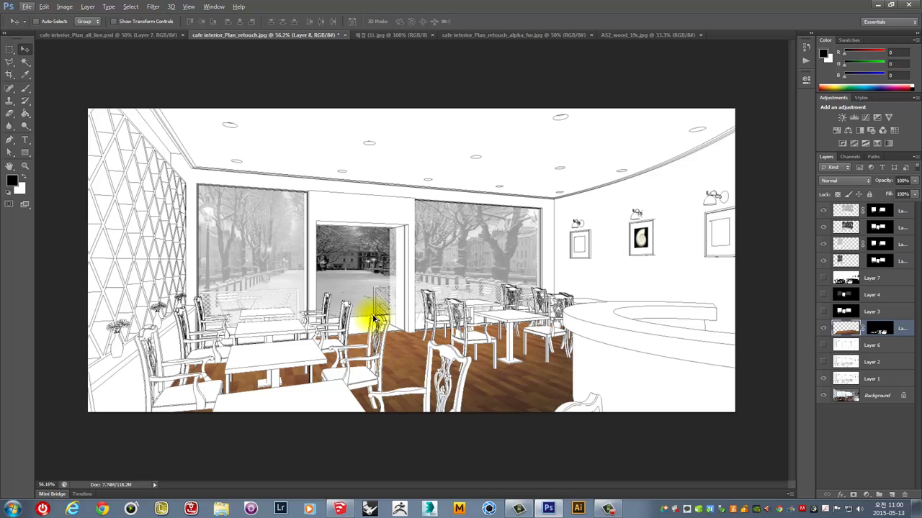
{"action": "left_click", "coordinate": [369, 507]}
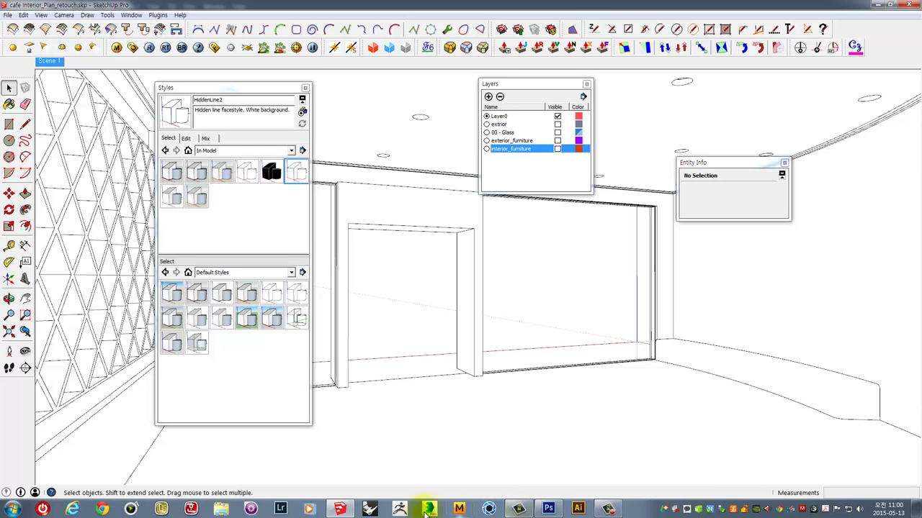
{"action": "left_click", "coordinate": [548, 509]}
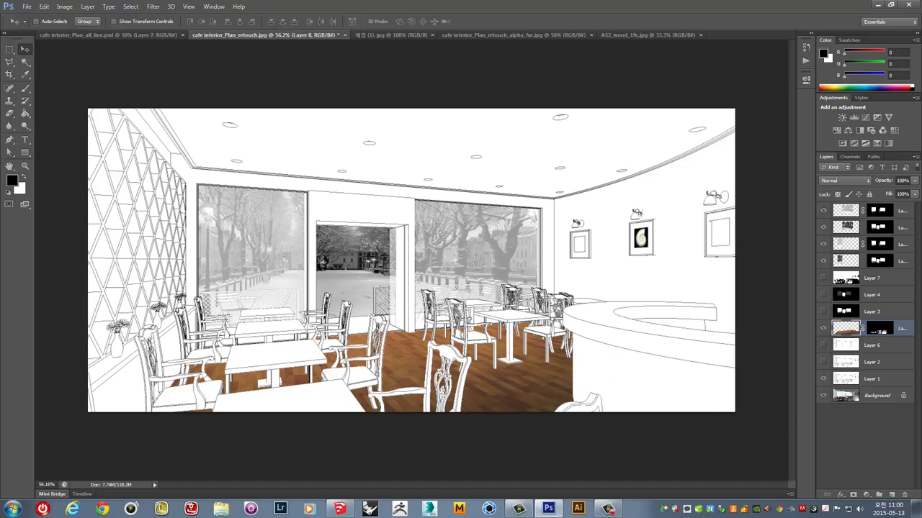